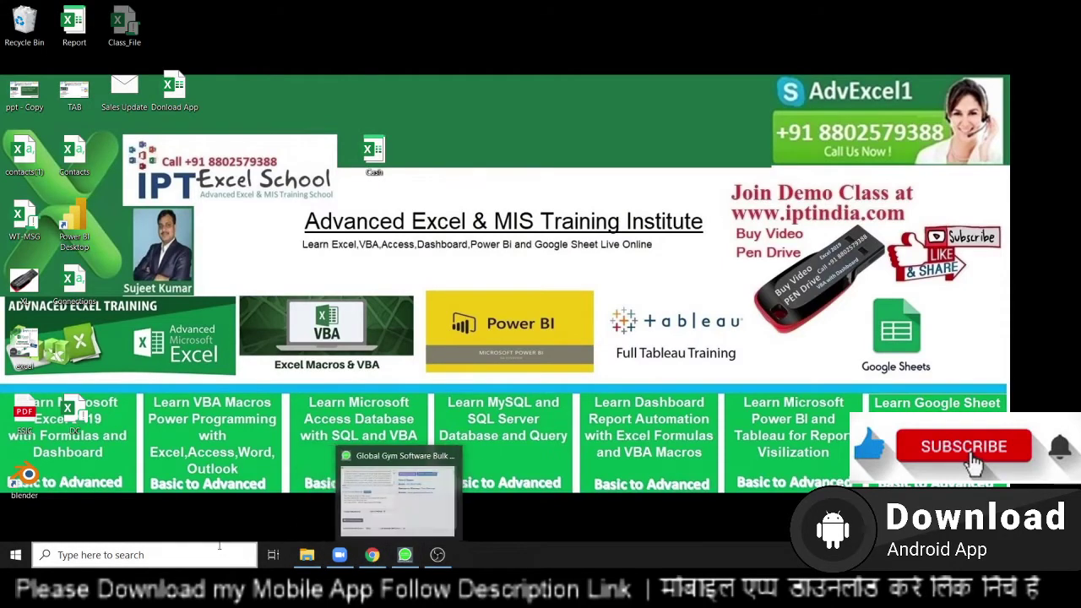
Step: Search 'pai' in the Start menu and open Paint from the results
click(16, 554)
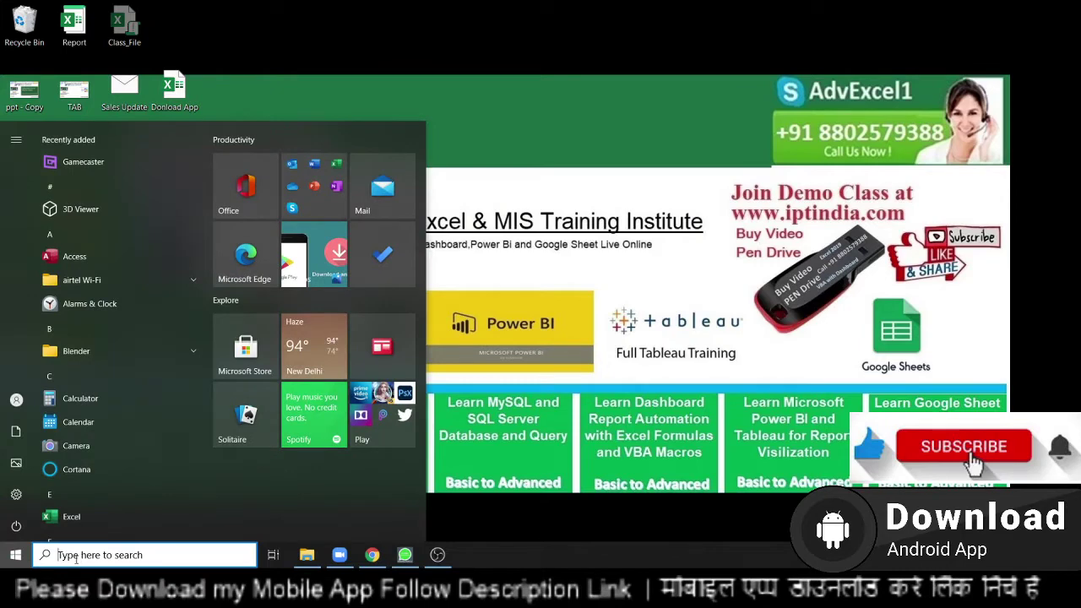
text(pai)
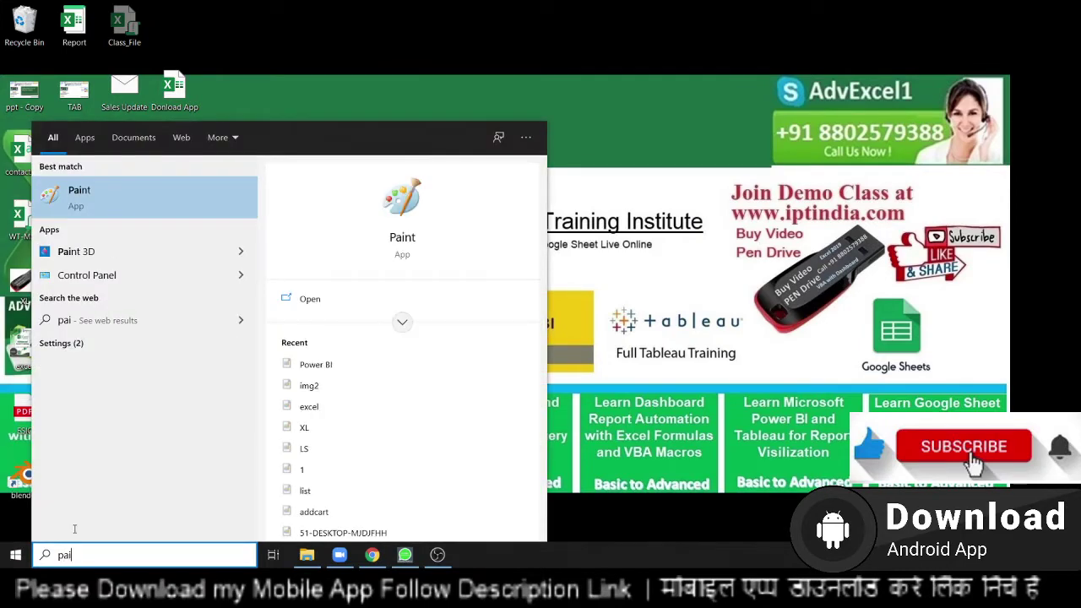
click(394, 239)
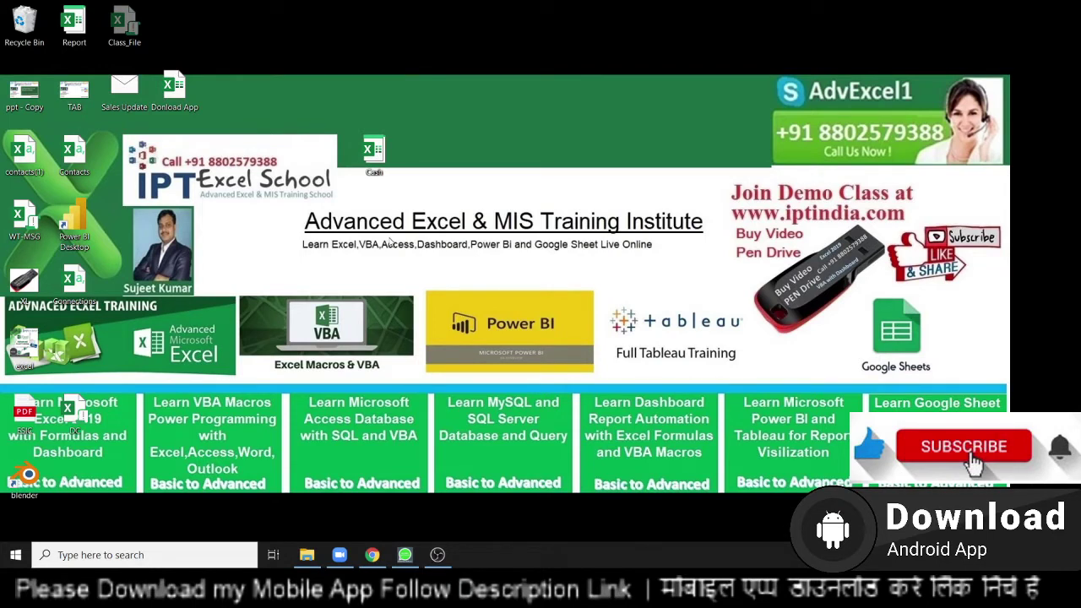
Step: Run mspaint from the Run dialog to open a blank Untitled Paint canvas
key(super+r)
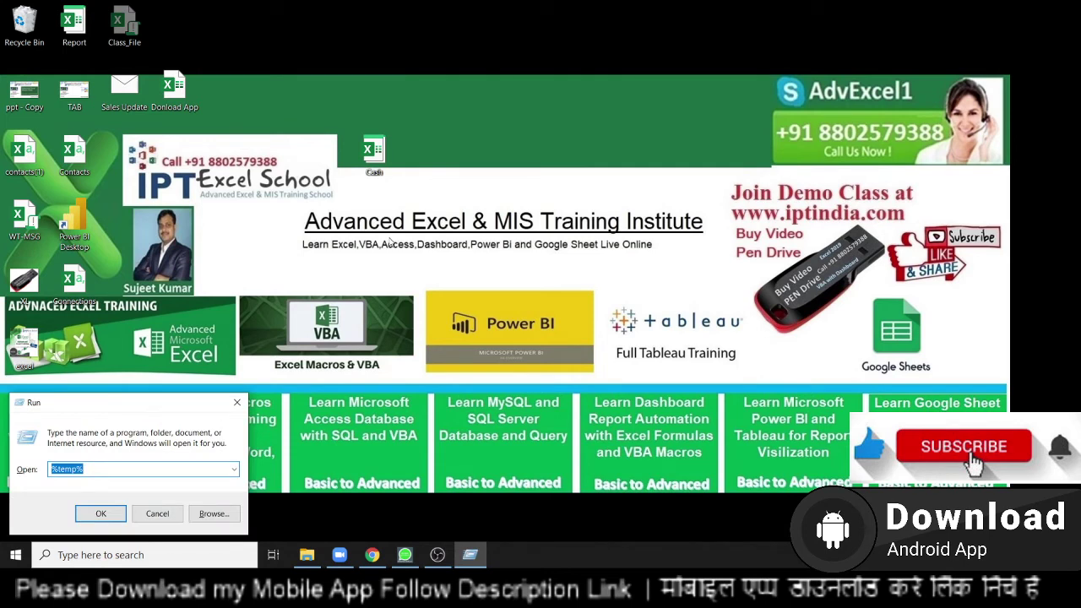
text(m)
text(spaint)
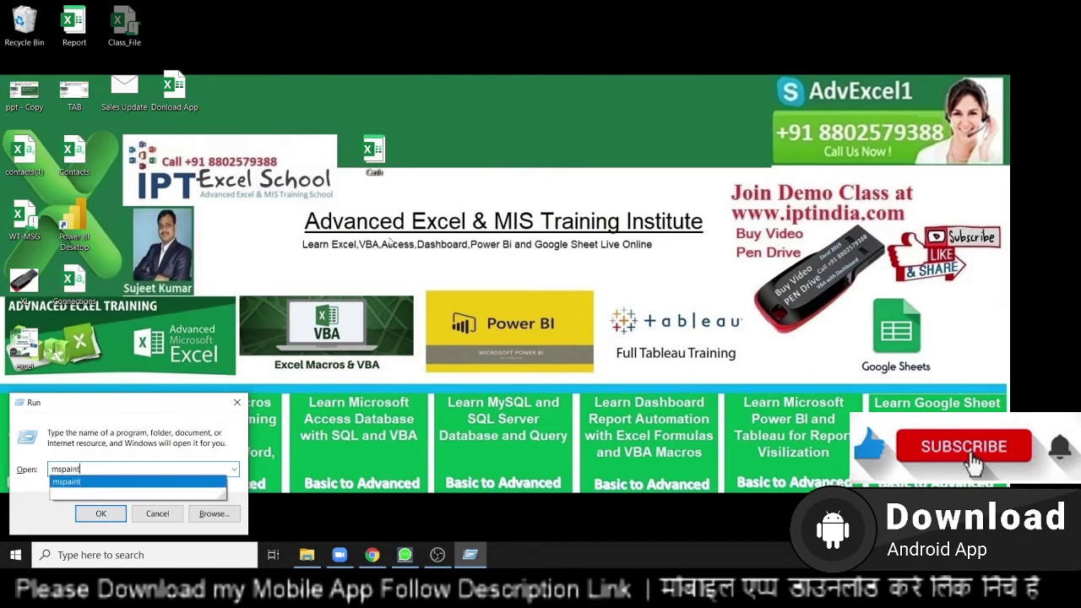
key(Return)
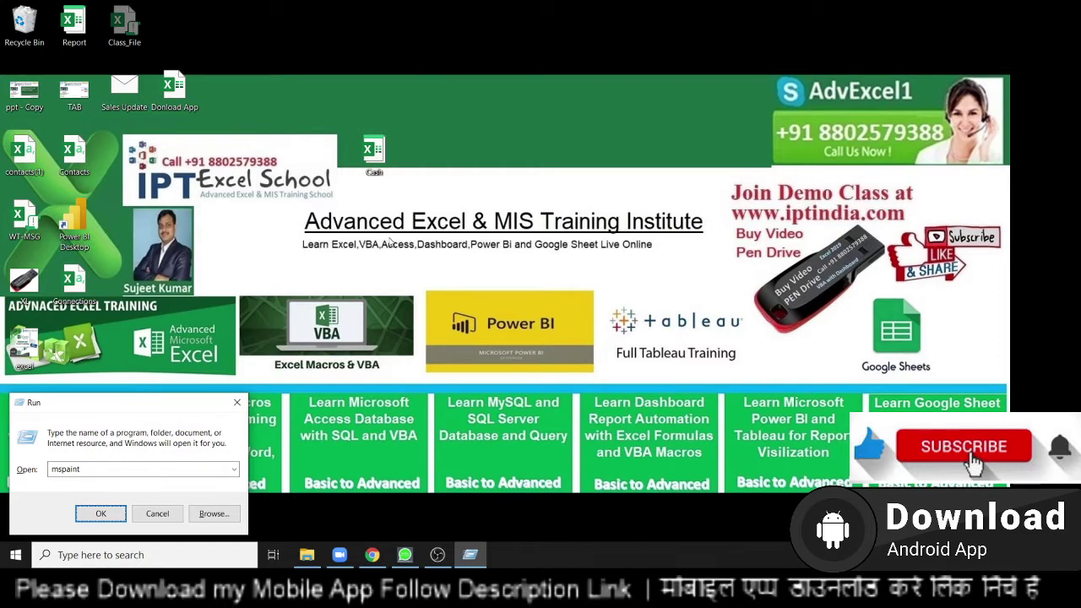
key(Return)
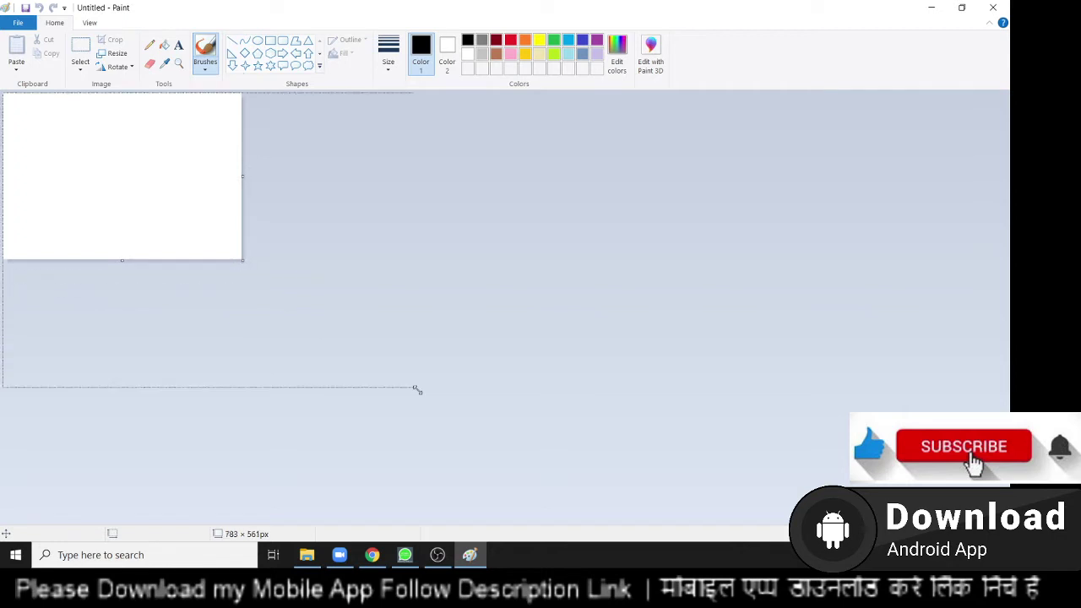
Step: Drag the canvas corner out and back until the blank canvas measures 538 × 343 px
mouse_move(234, 264)
mouse_down()
mouse_move(553, 440)
mouse_move(271, 225)
mouse_up()
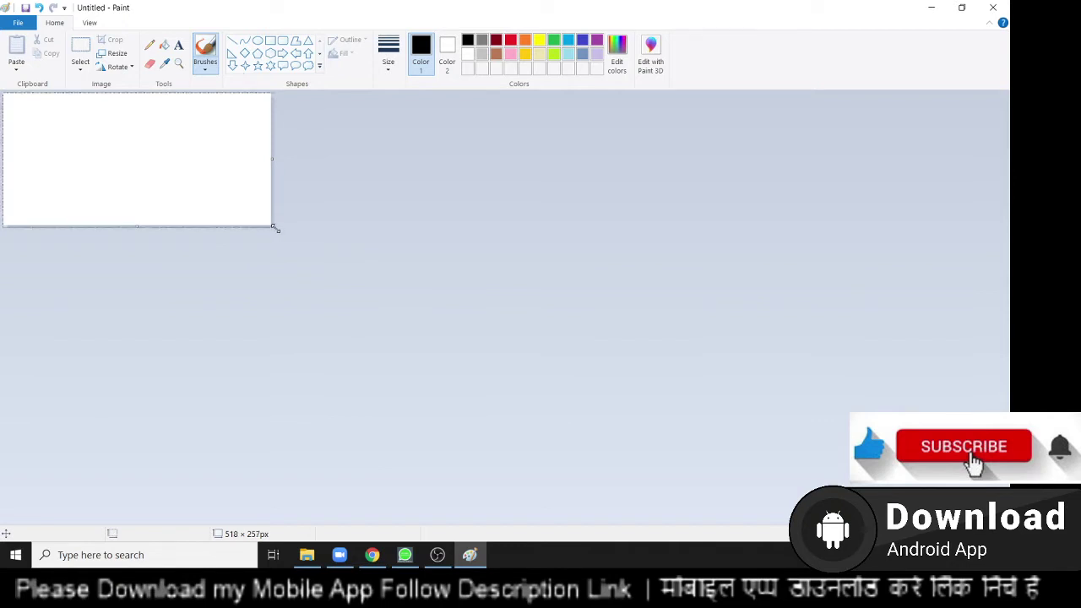
drag(273, 226, 539, 407)
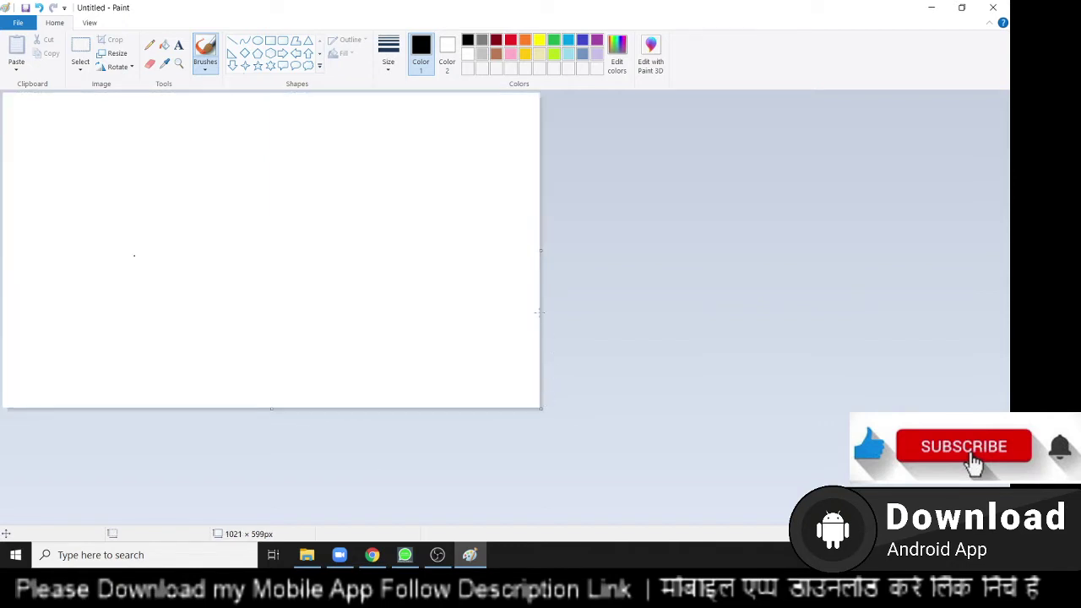
drag(538, 408, 298, 298)
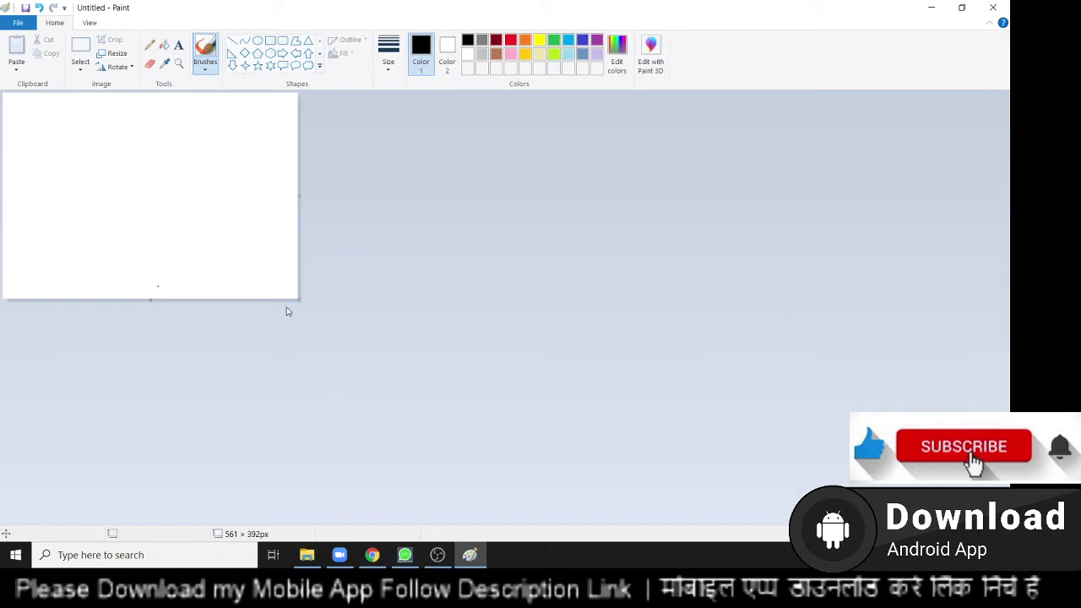
drag(298, 298, 285, 273)
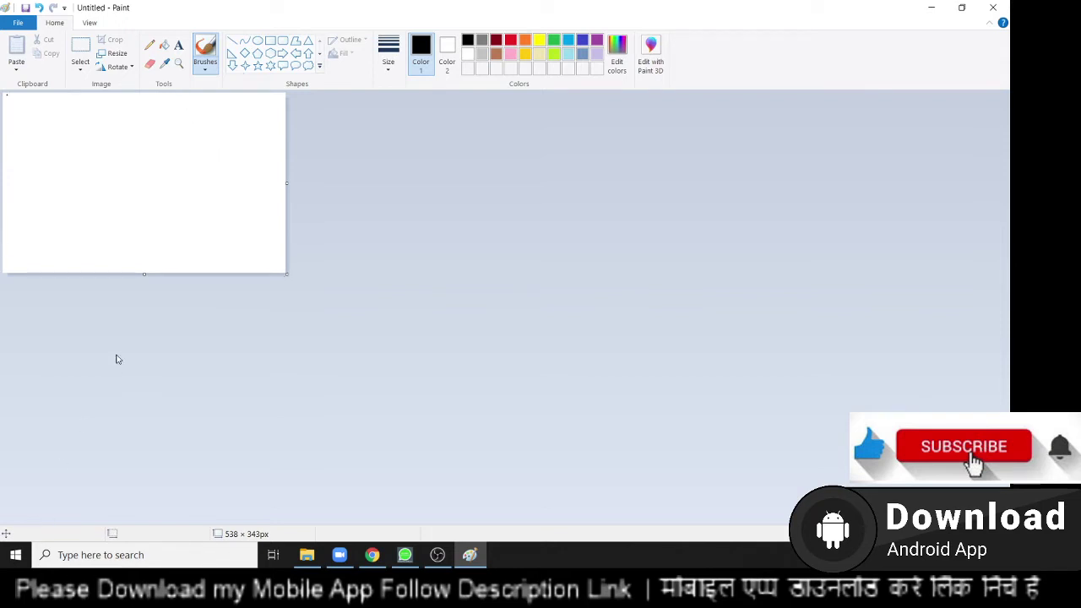
Step: Turn on Rulers from the View tab
click(92, 23)
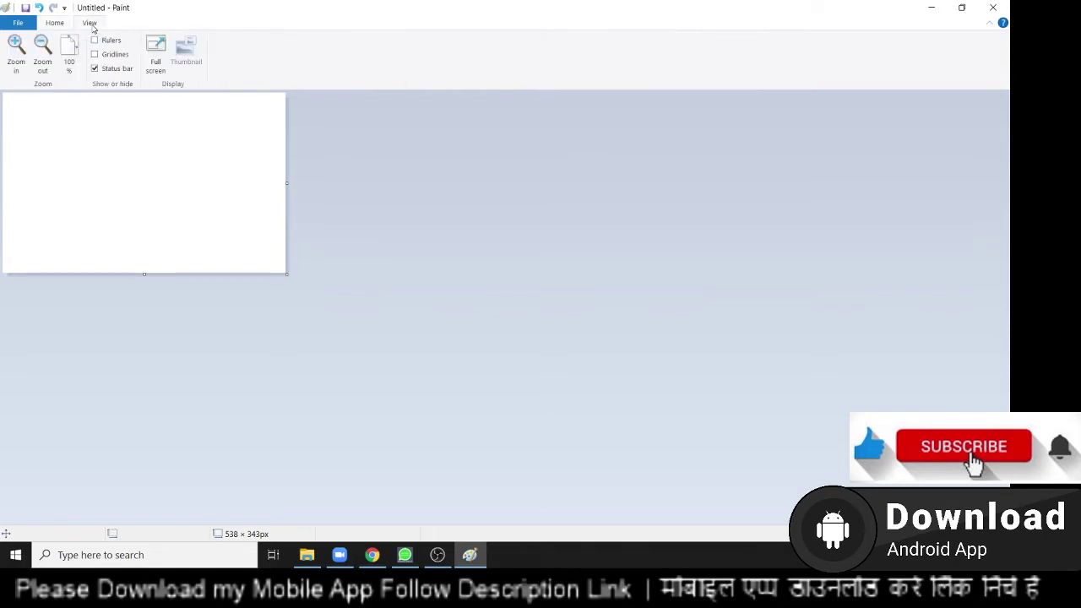
click(59, 27)
click(70, 26)
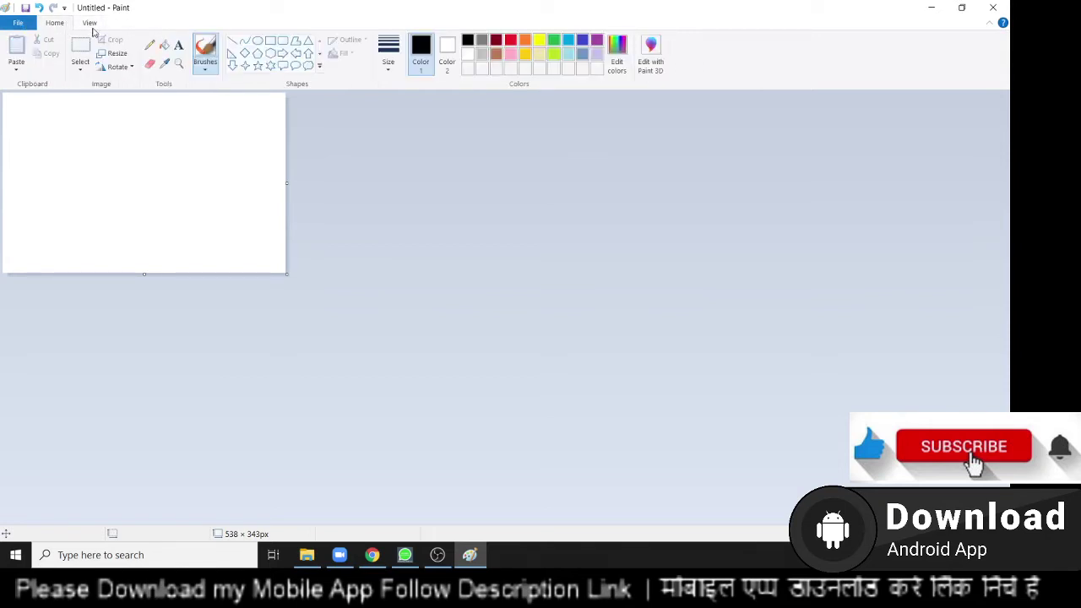
click(93, 25)
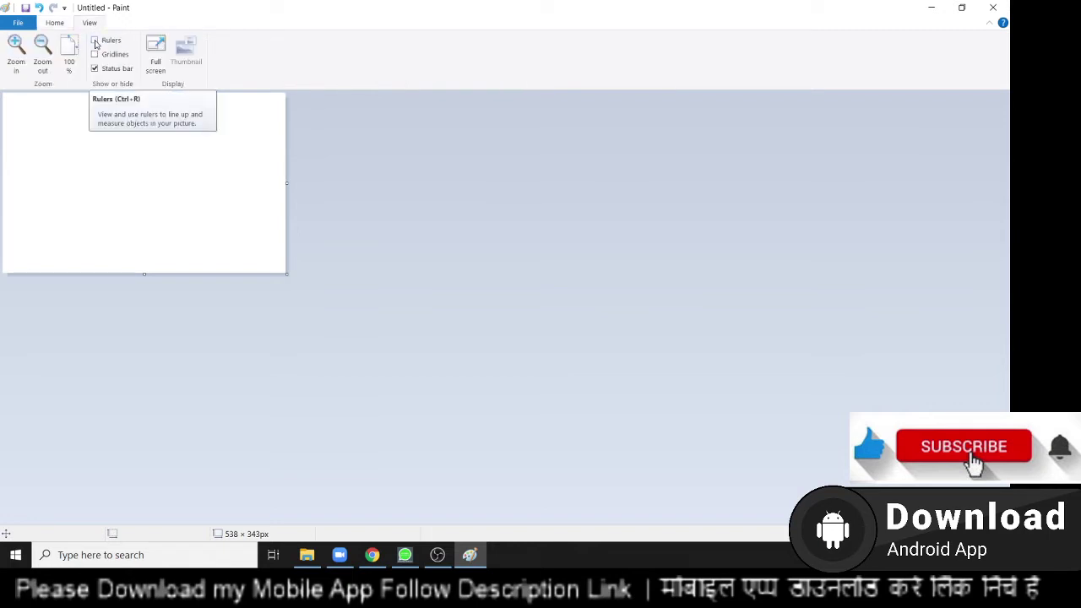
click(95, 41)
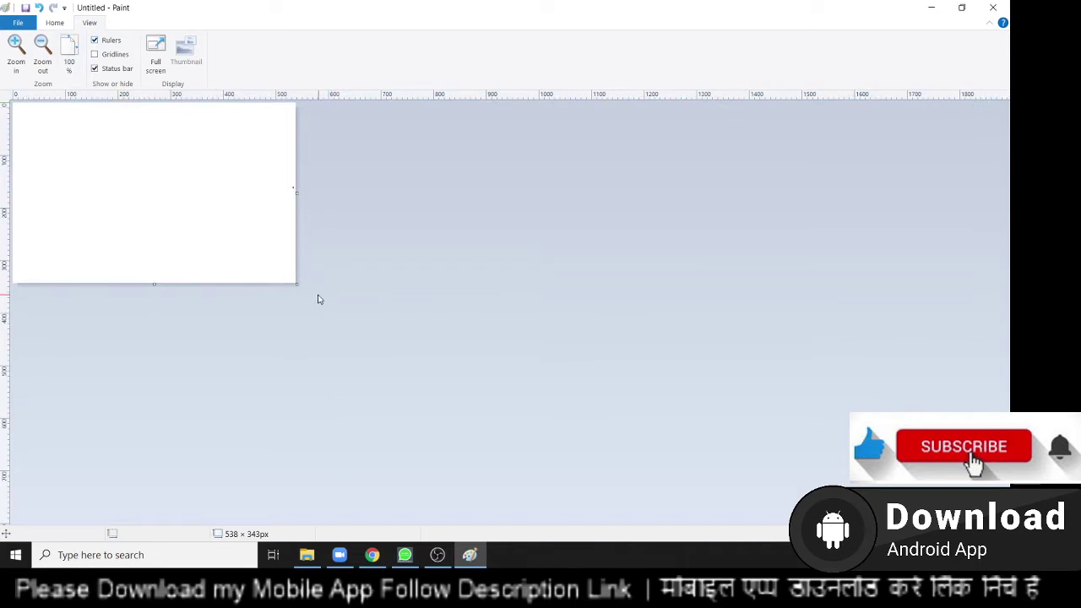
Step: Resize the canvas against the rulers to about 503 × 500 px
drag(296, 286, 297, 288)
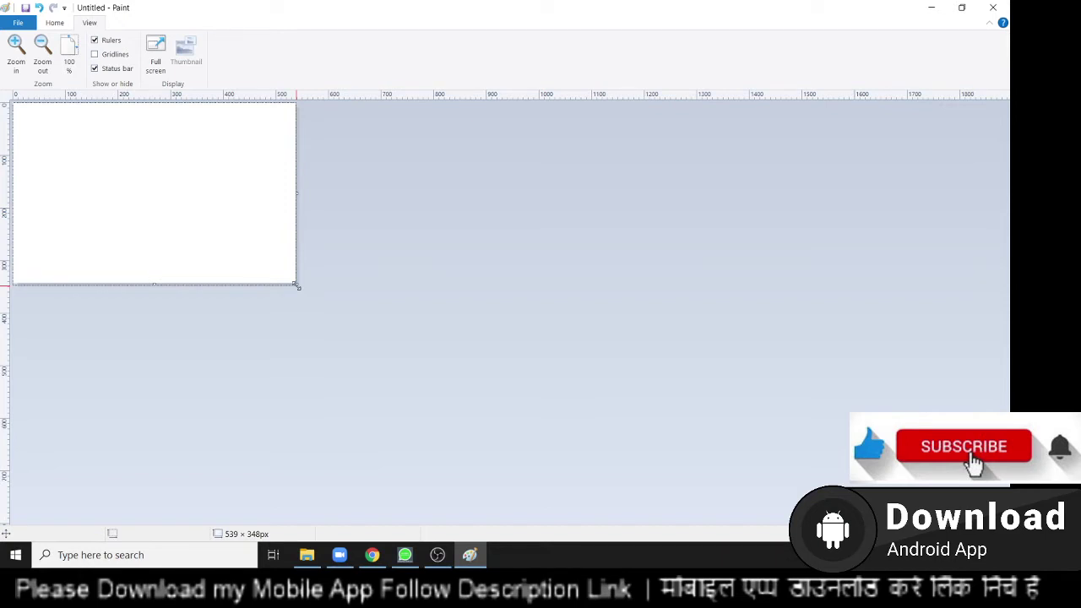
drag(297, 286, 279, 270)
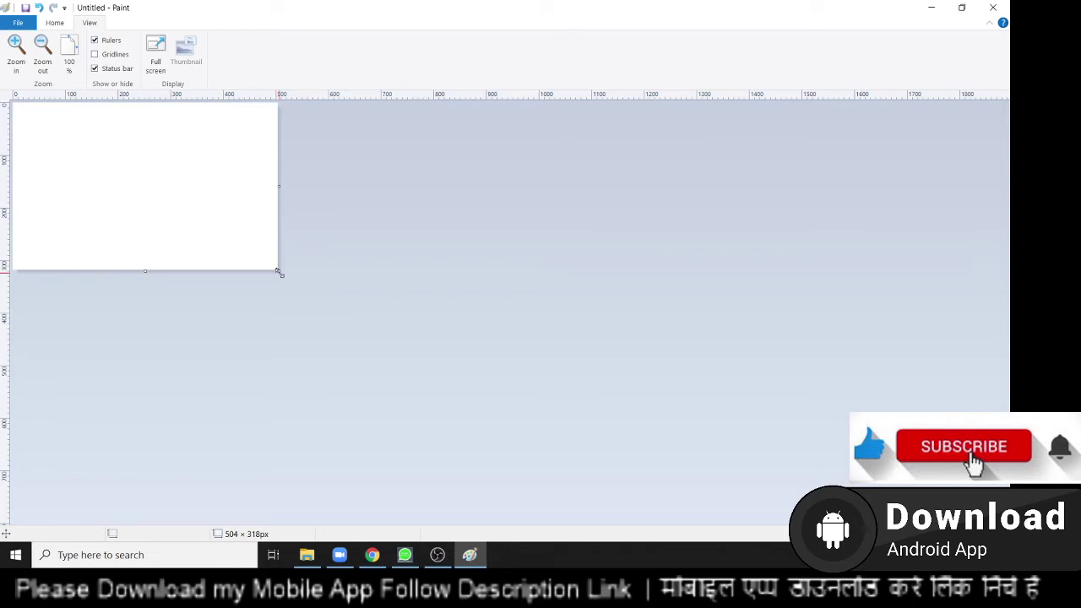
drag(277, 271, 278, 366)
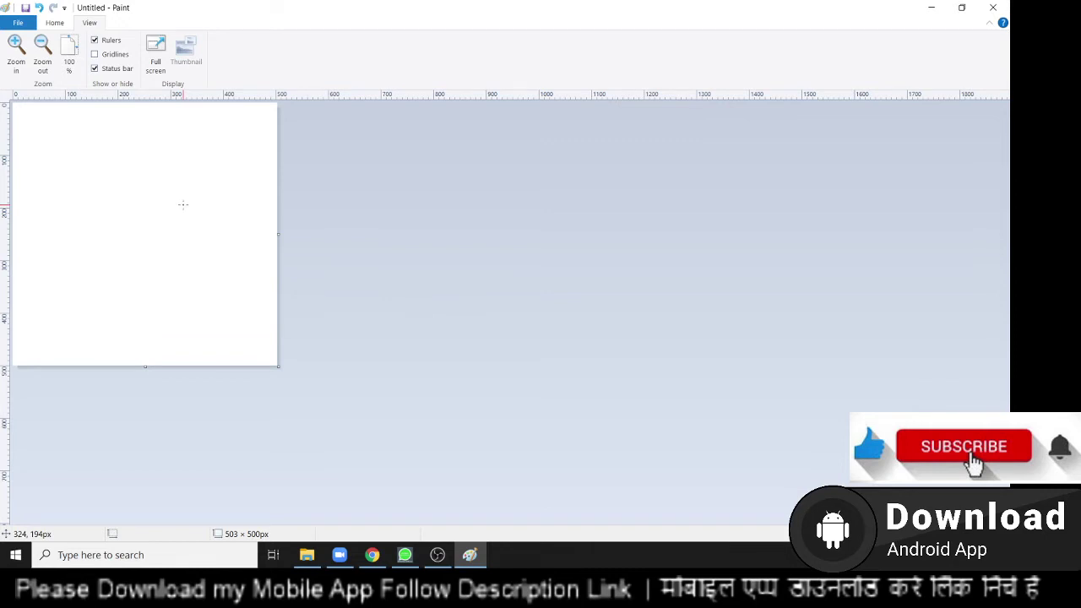
click(59, 24)
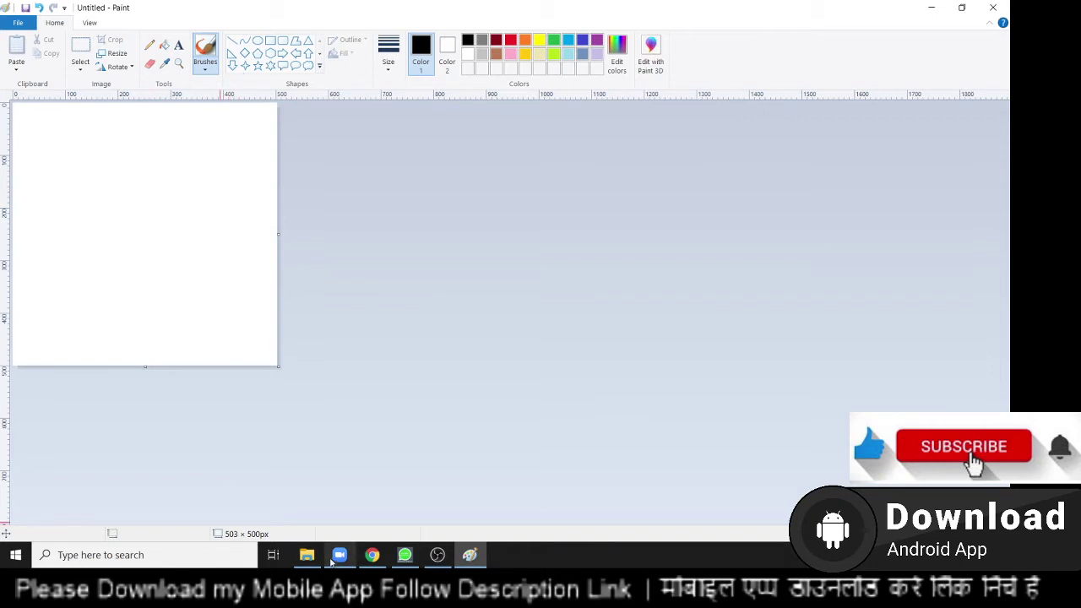
Step: Search Google Images for 'kurkure' in Chrome
click(371, 555)
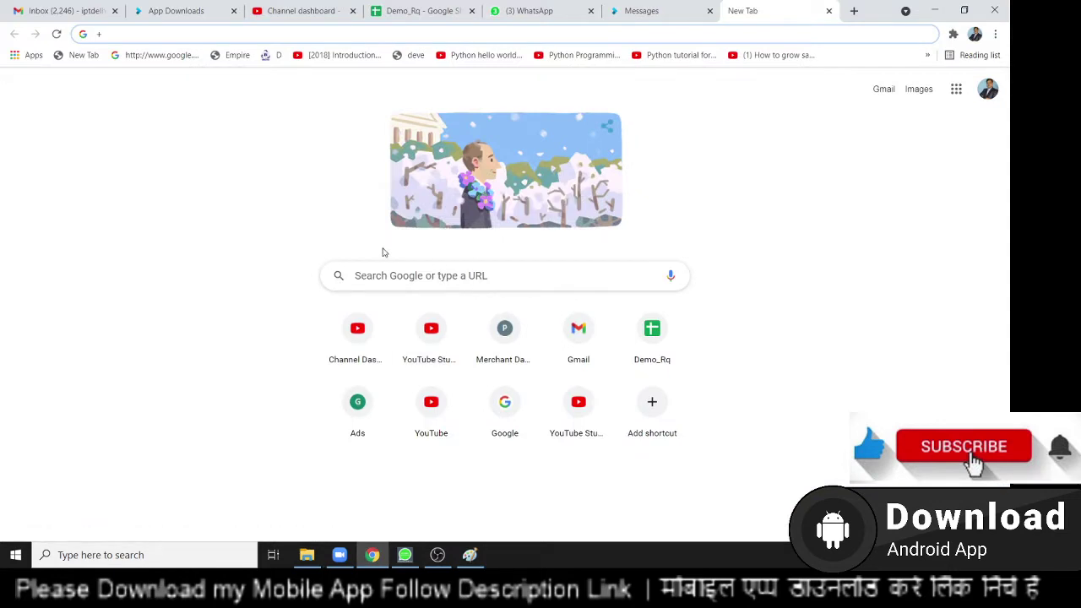
click(456, 275)
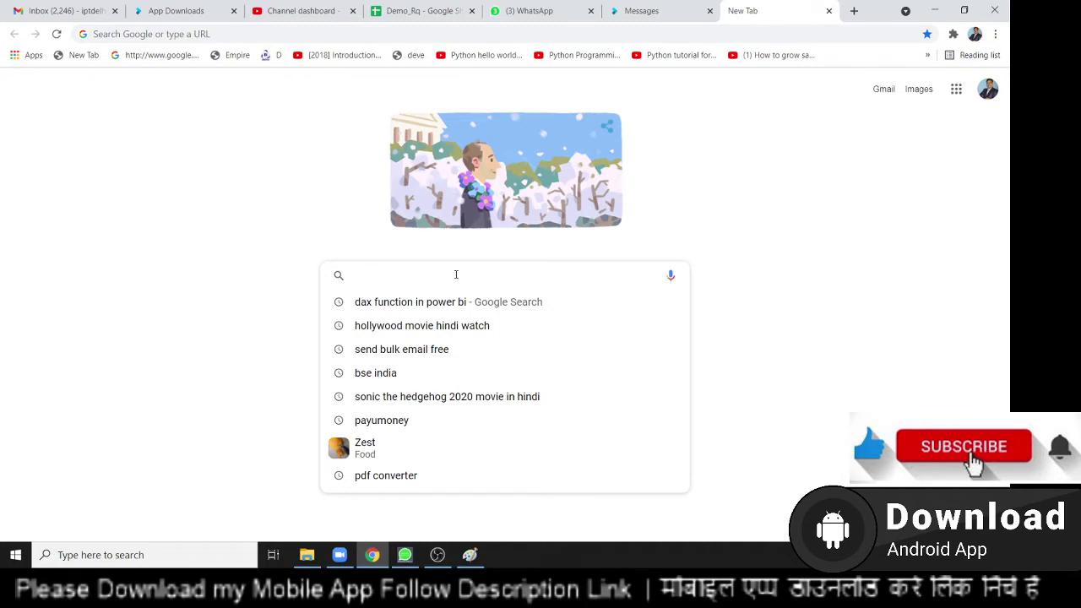
text(kur)
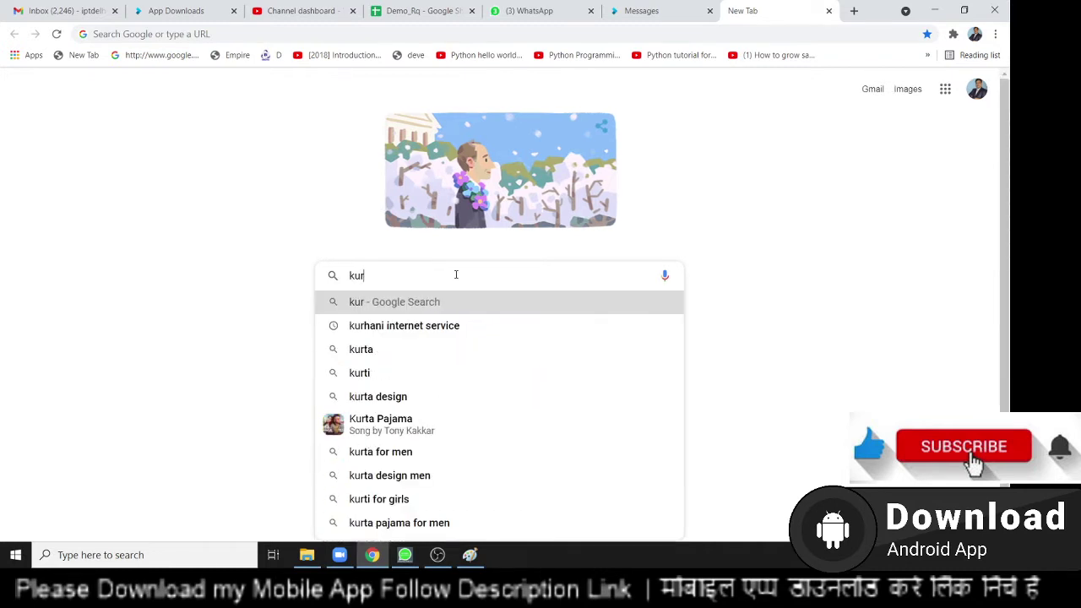
text(k)
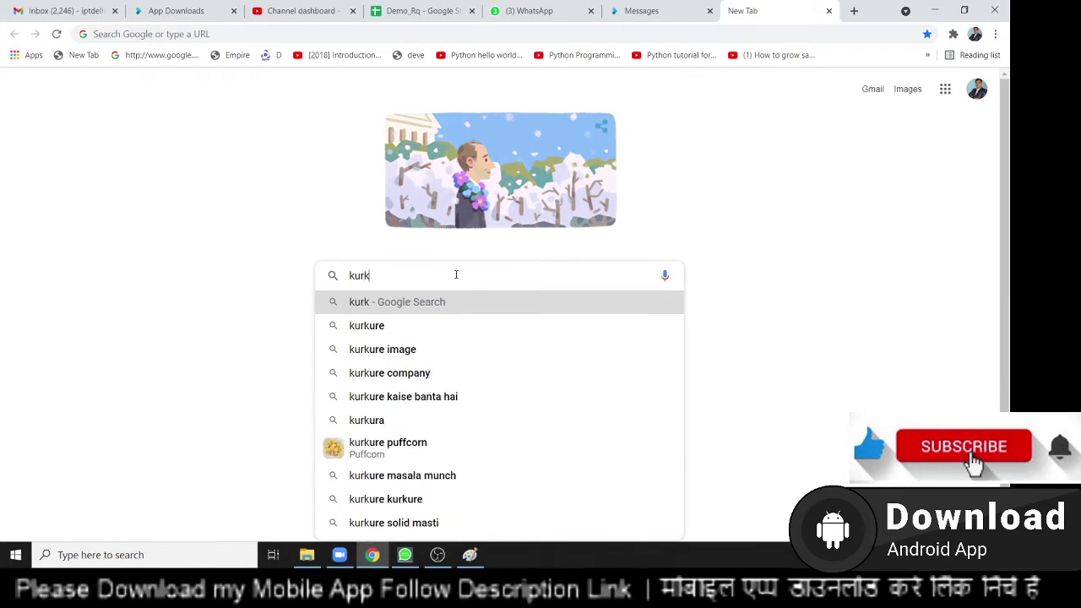
text(ure)
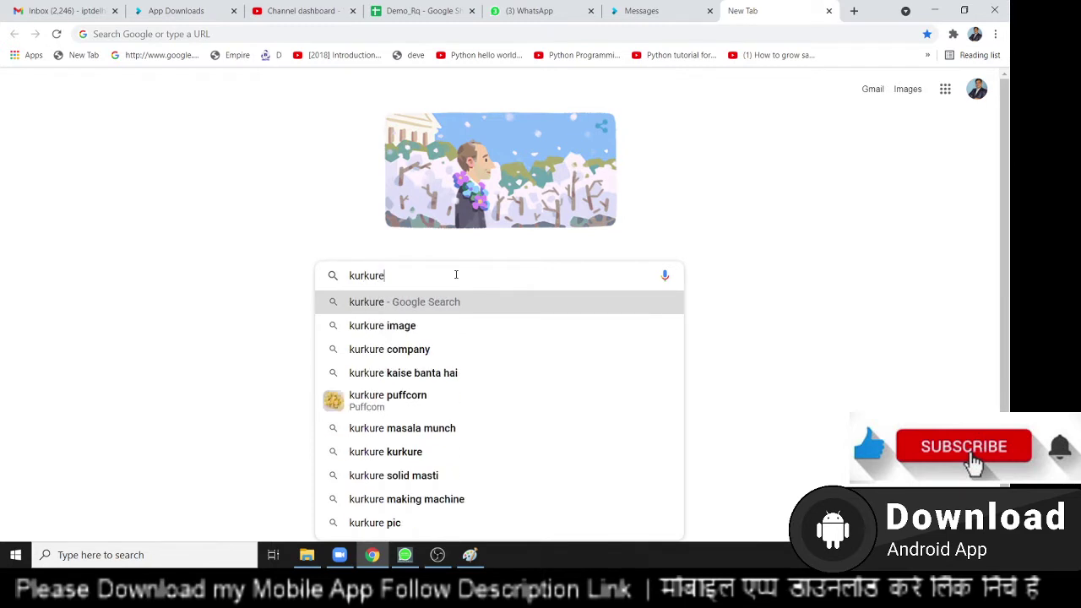
key(Return)
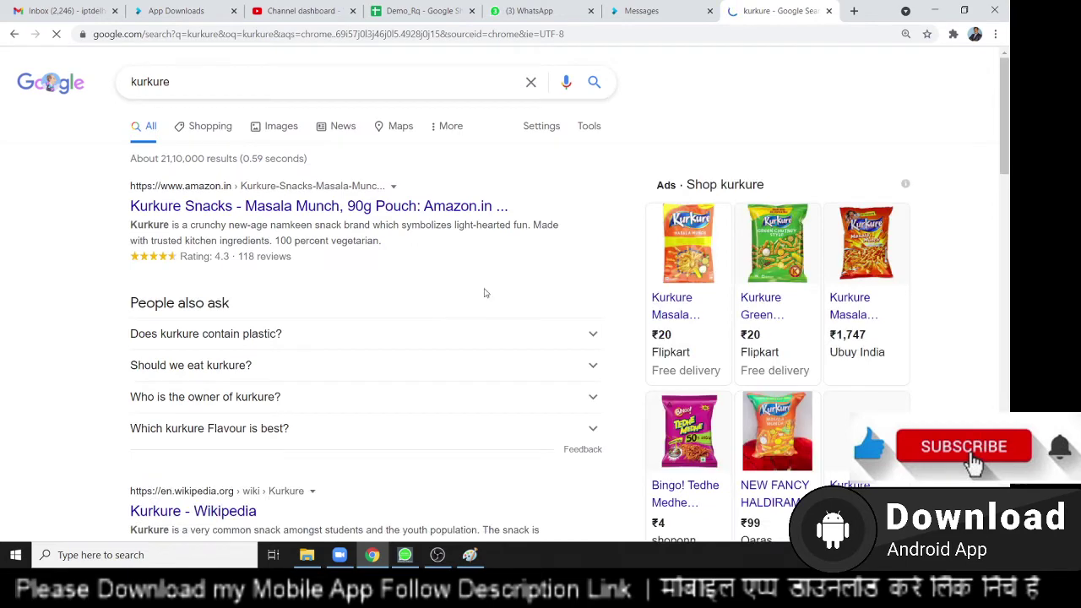
click(279, 131)
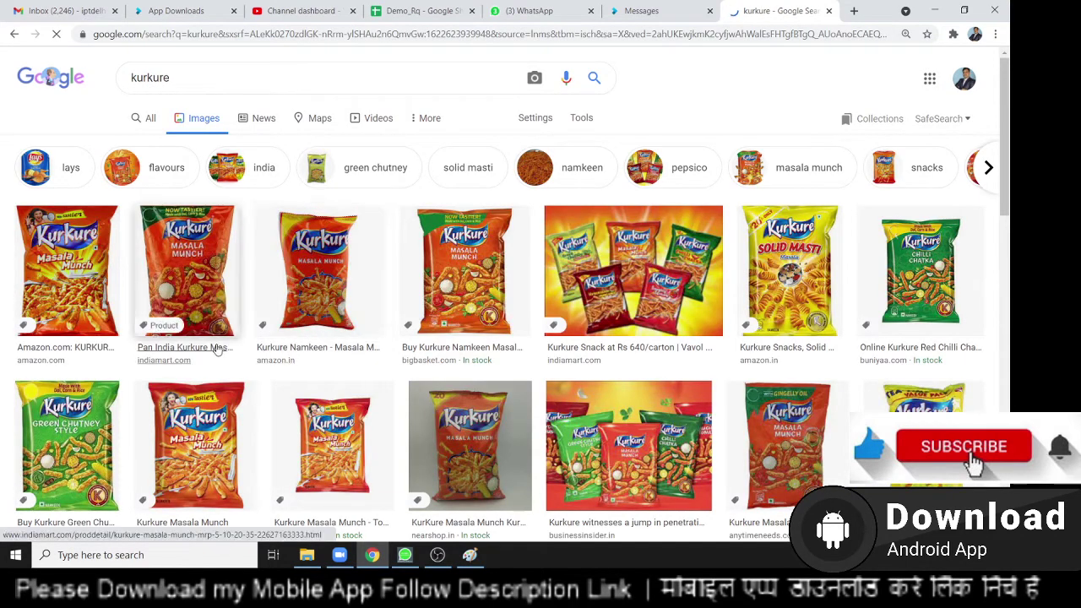
scroll(251, 388, down, 3)
scroll(253, 388, down, 2)
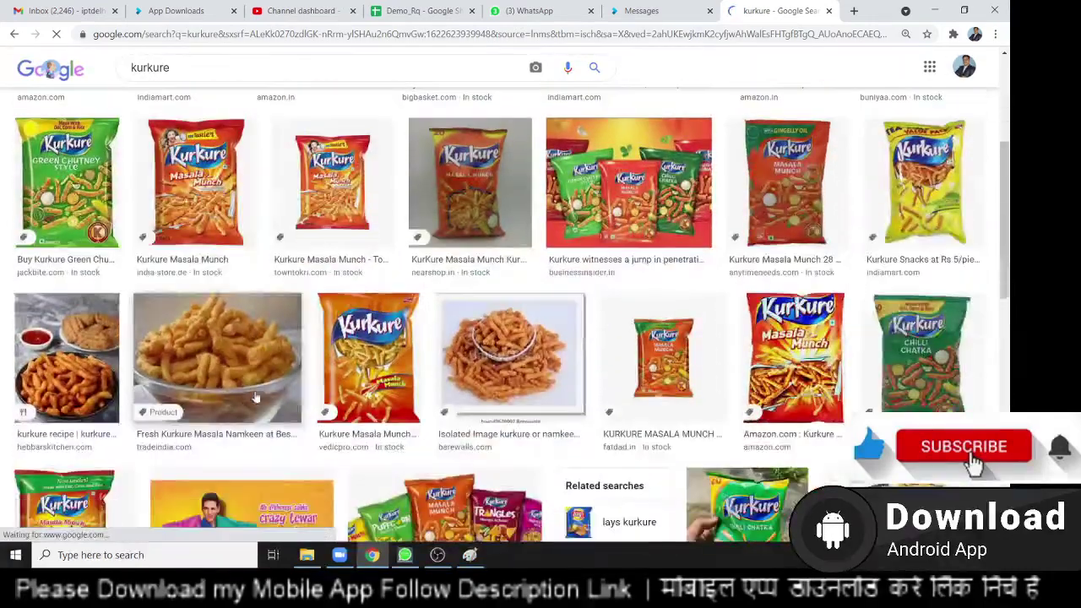
scroll(404, 407, down, 2)
scroll(404, 407, up, 5)
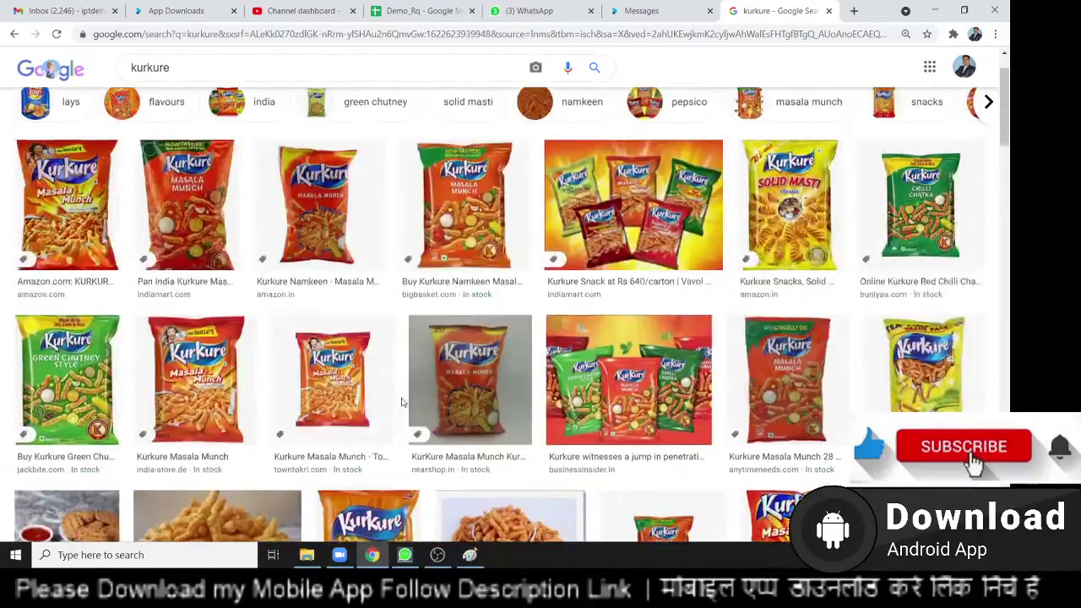
scroll(405, 407, up, 1)
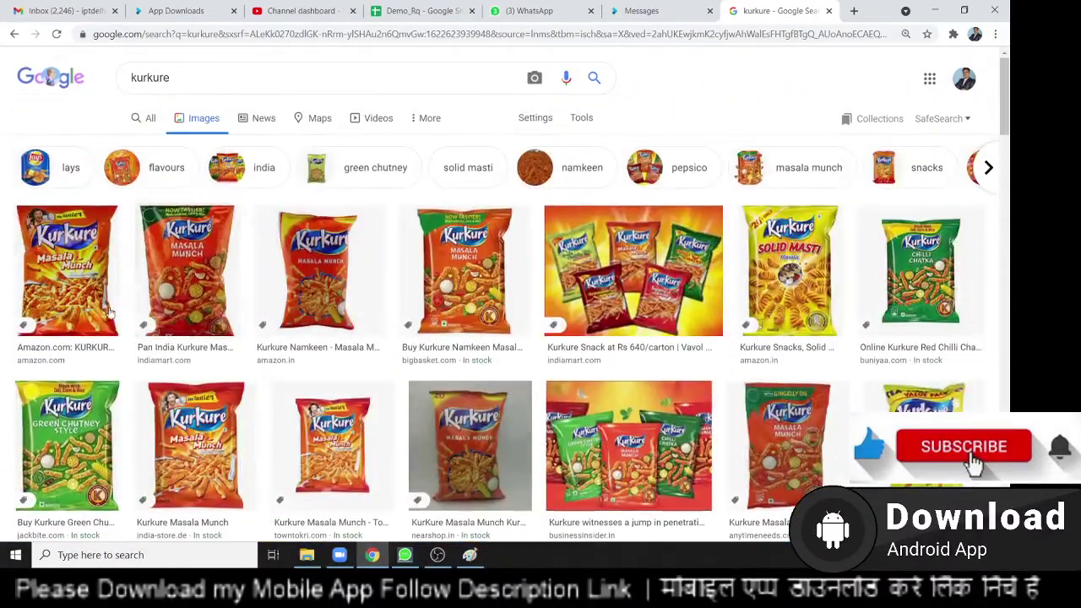
Step: Copy the first Kurkure Masala Munch packet image to the clipboard
right_click(59, 277)
click(112, 430)
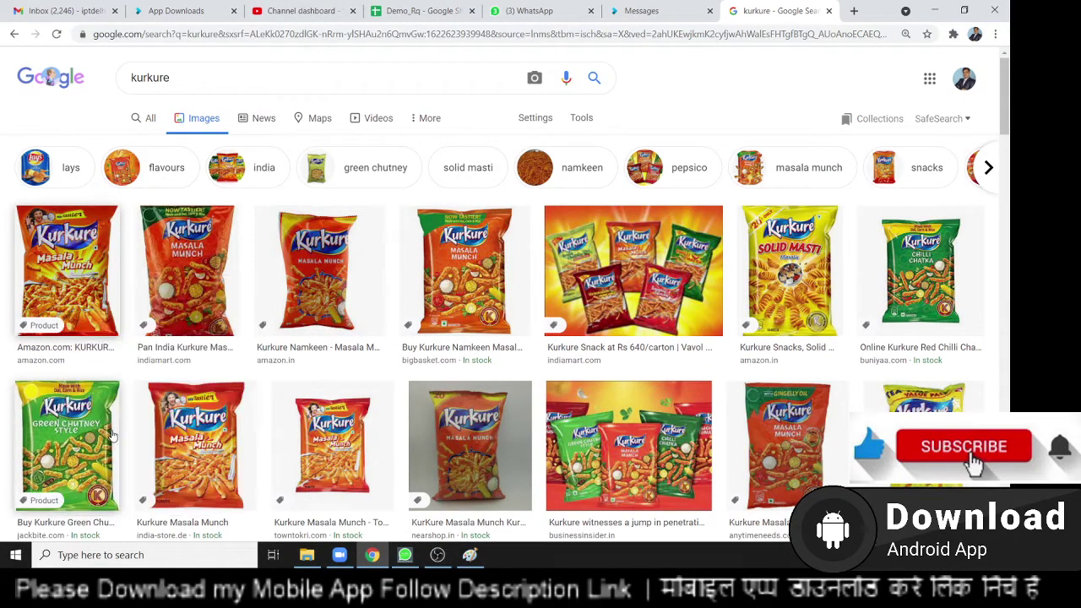
right_click(78, 271)
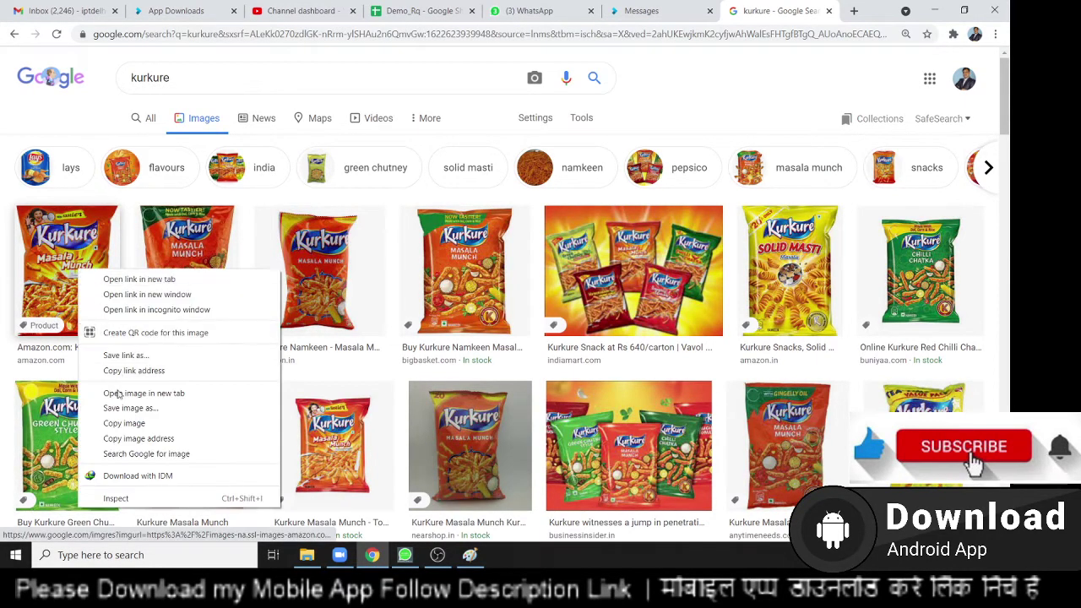
click(127, 422)
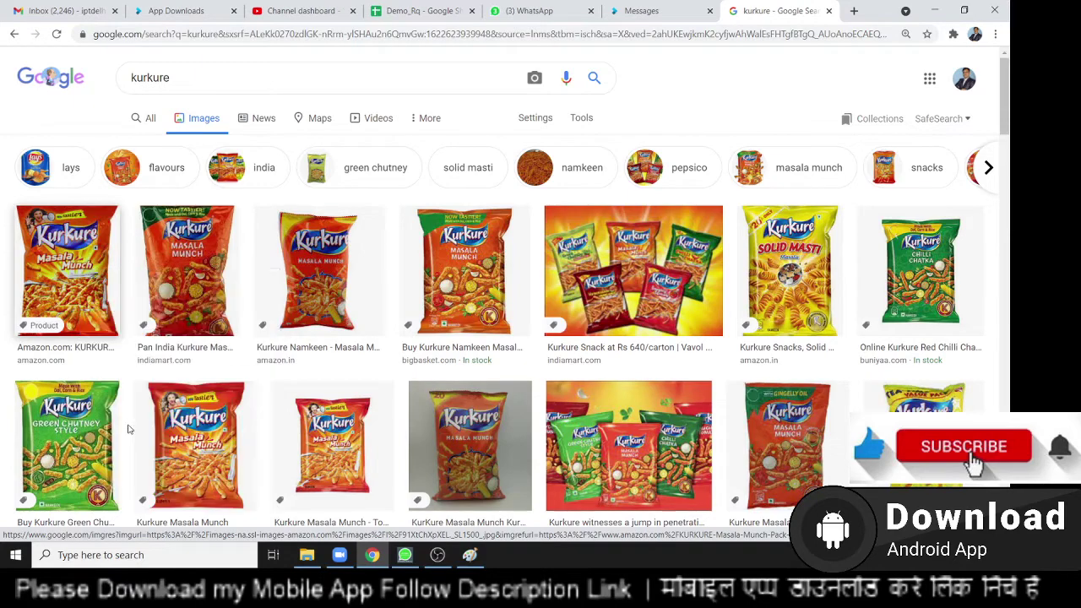
key(alt+Tab)
Step: Paste the Kurkure packet image onto the top-left of the canvas using Home's Paste
key(ctrl+v)
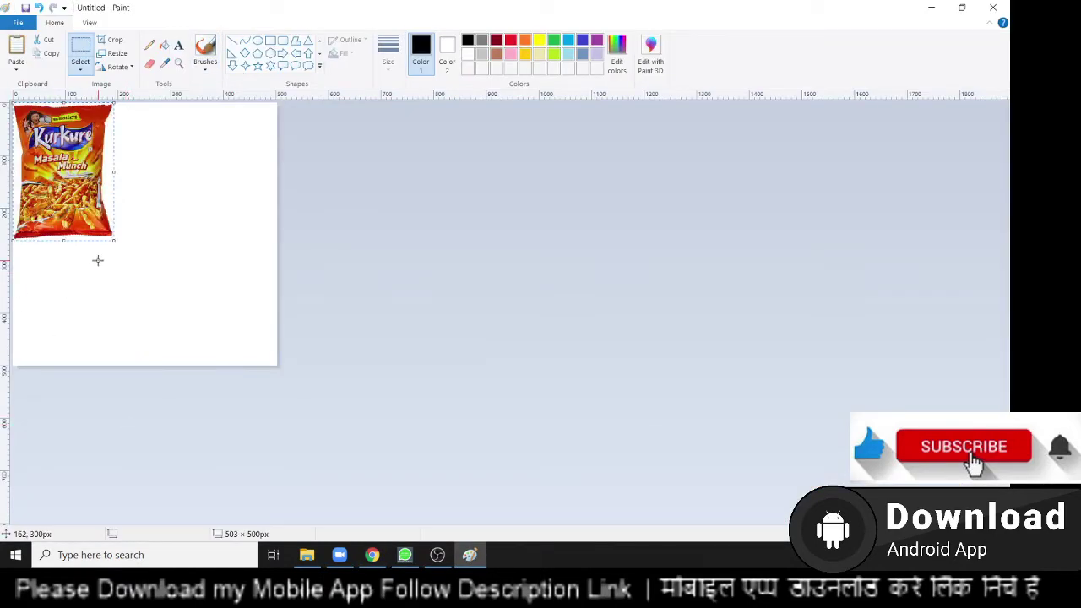
key(Delete)
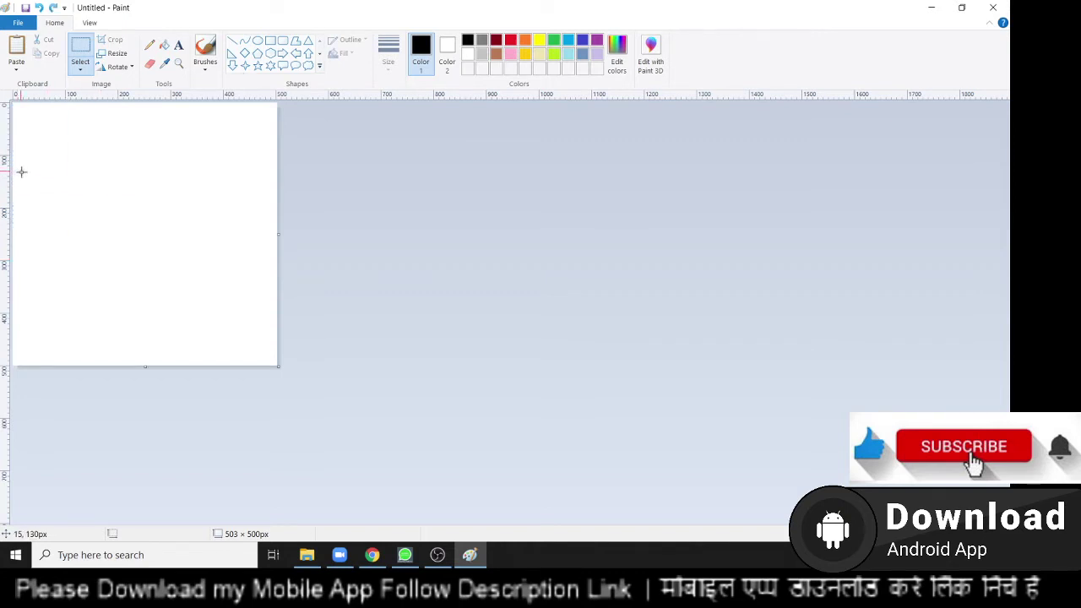
click(16, 49)
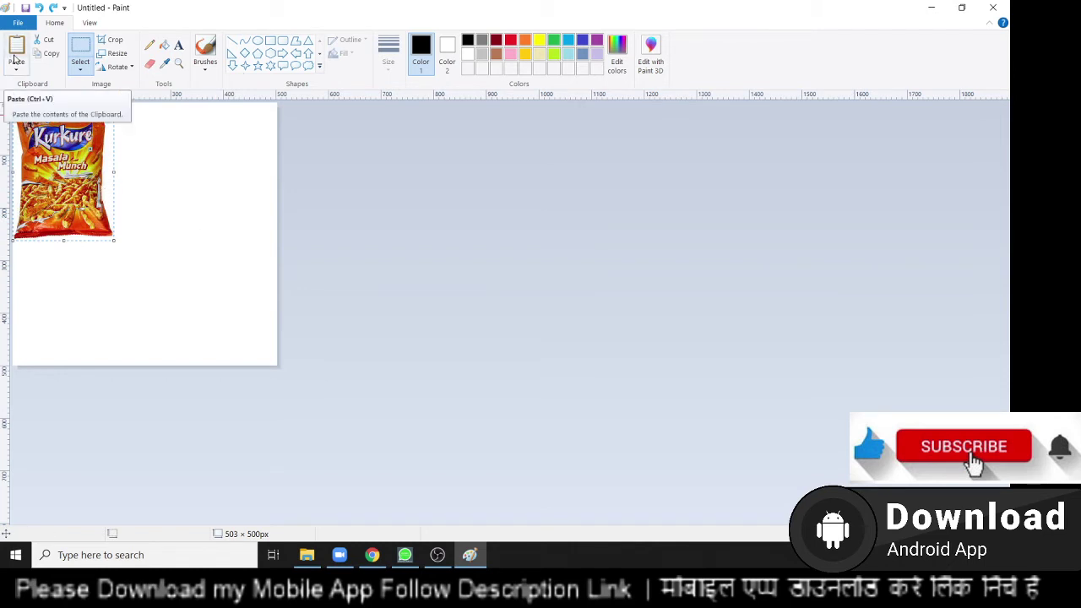
right_click(201, 256)
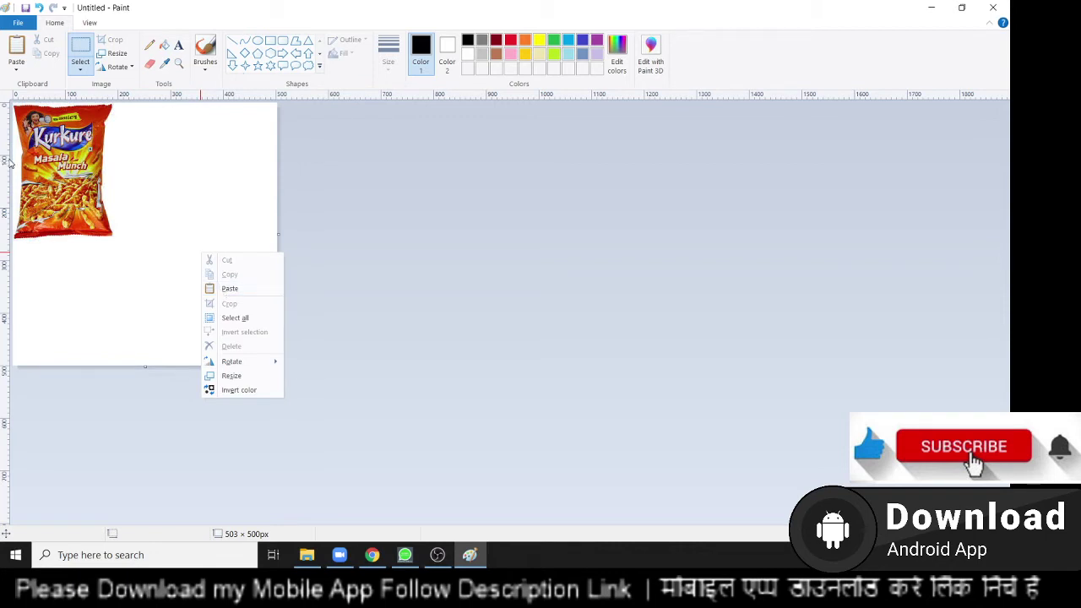
click(146, 155)
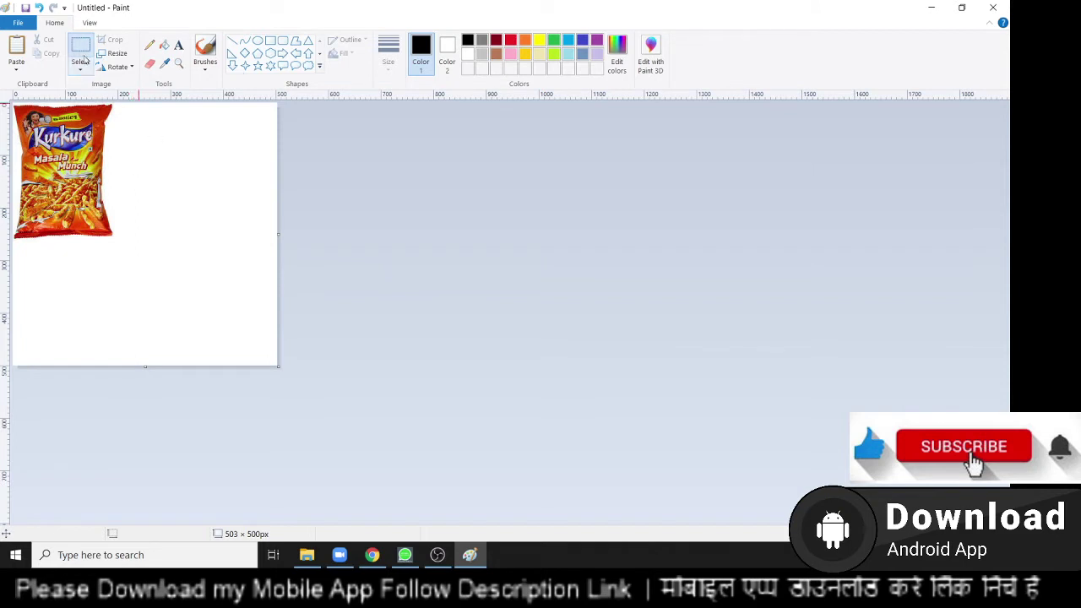
Step: Undo and redo the Kurkure paste, then move the Cash icon to the desktop centre
click(39, 8)
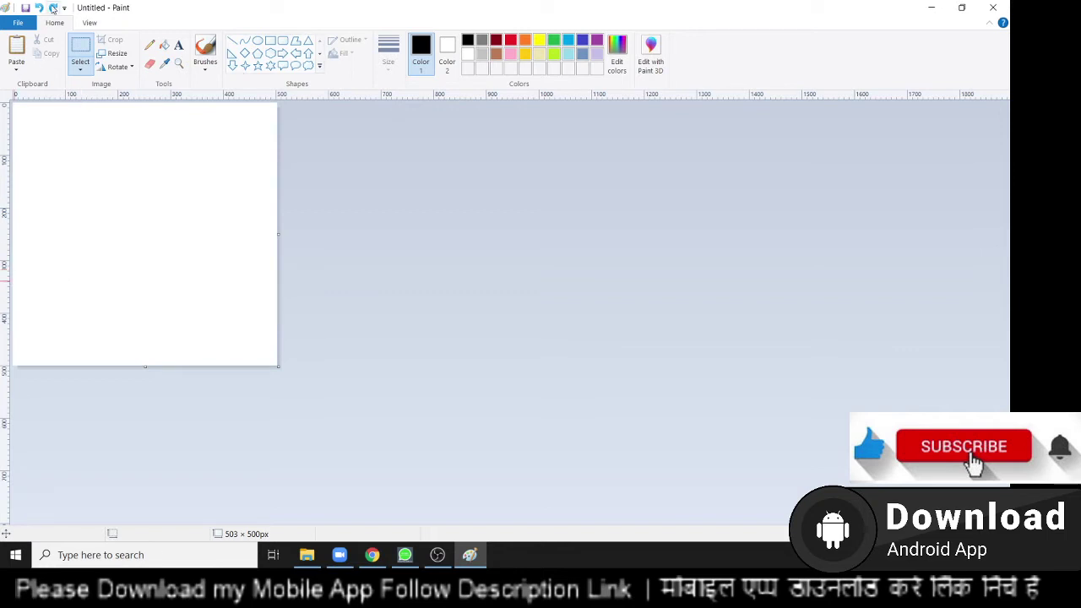
click(54, 8)
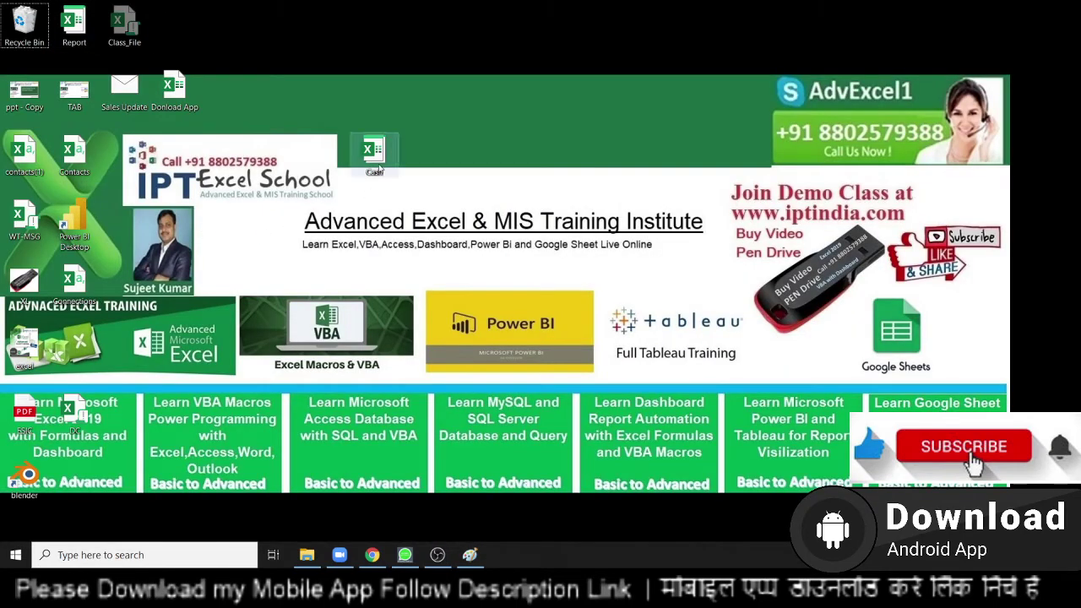
click(378, 165)
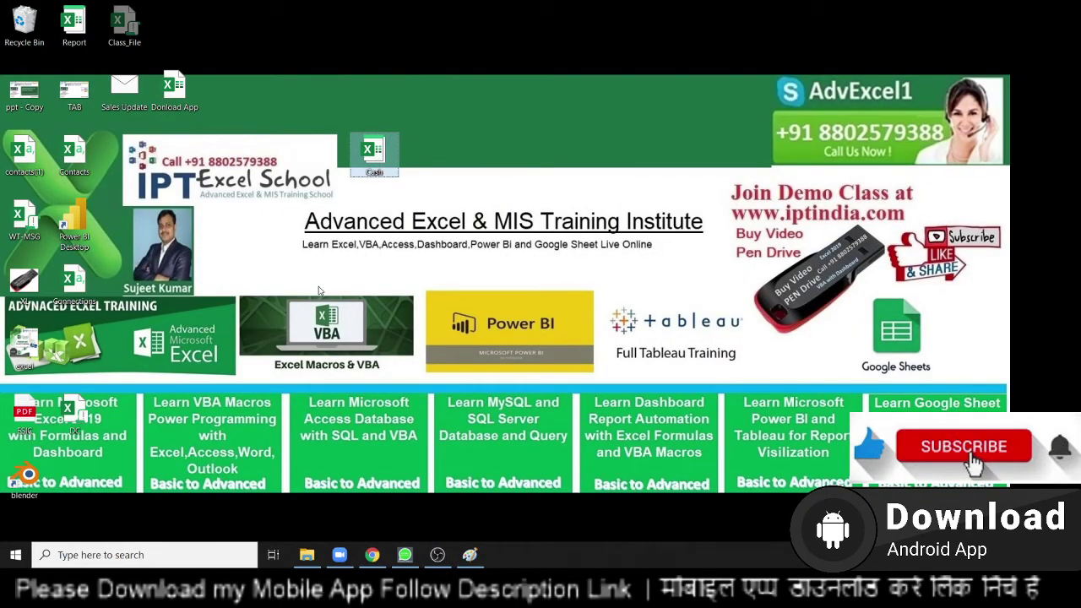
key(Delete)
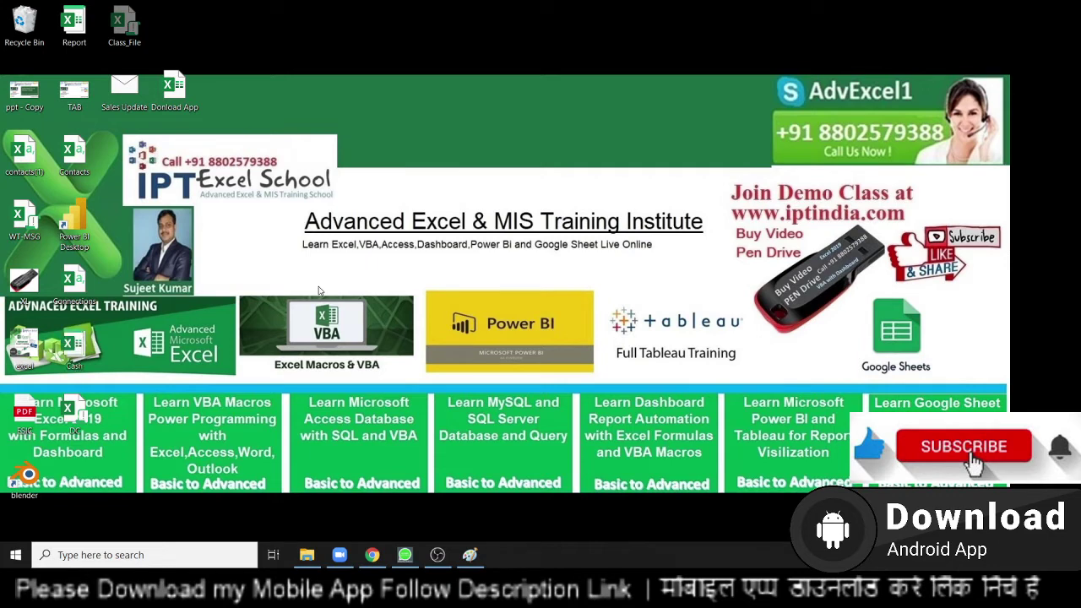
drag(95, 363, 496, 171)
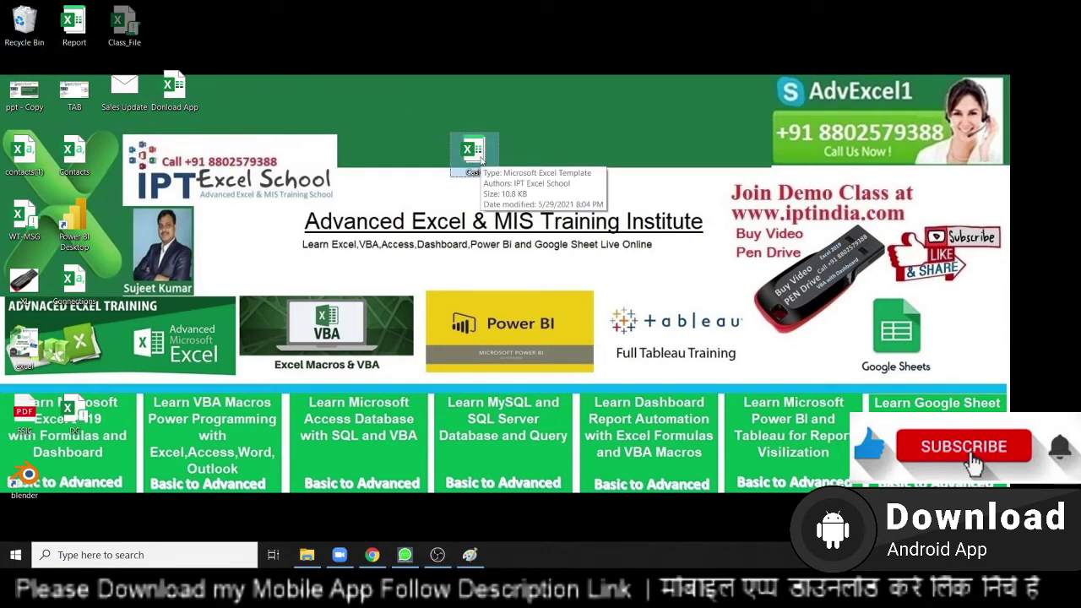
click(32, 29)
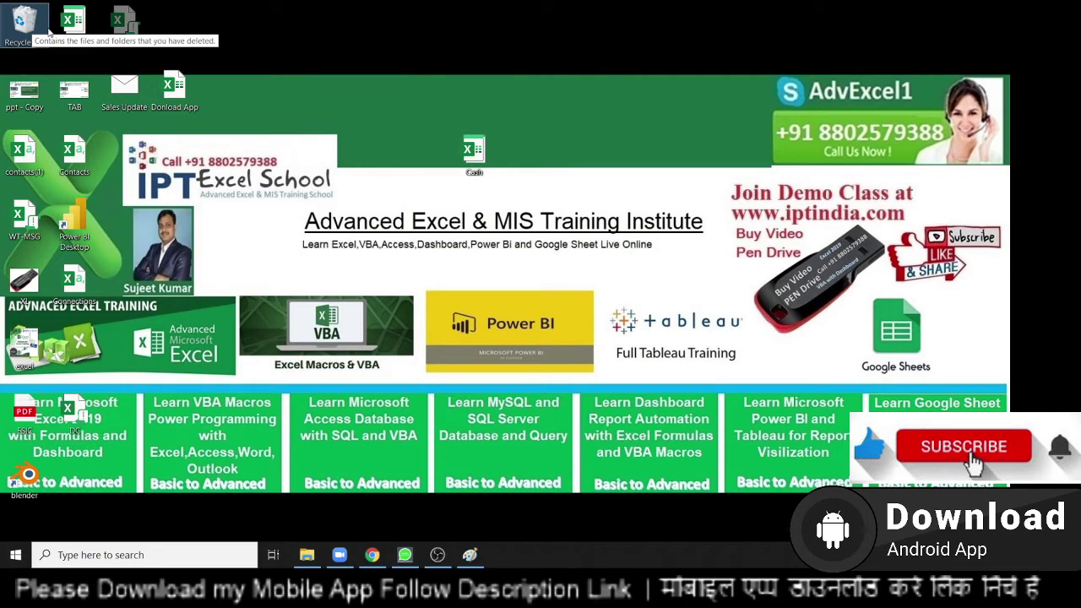
click(465, 155)
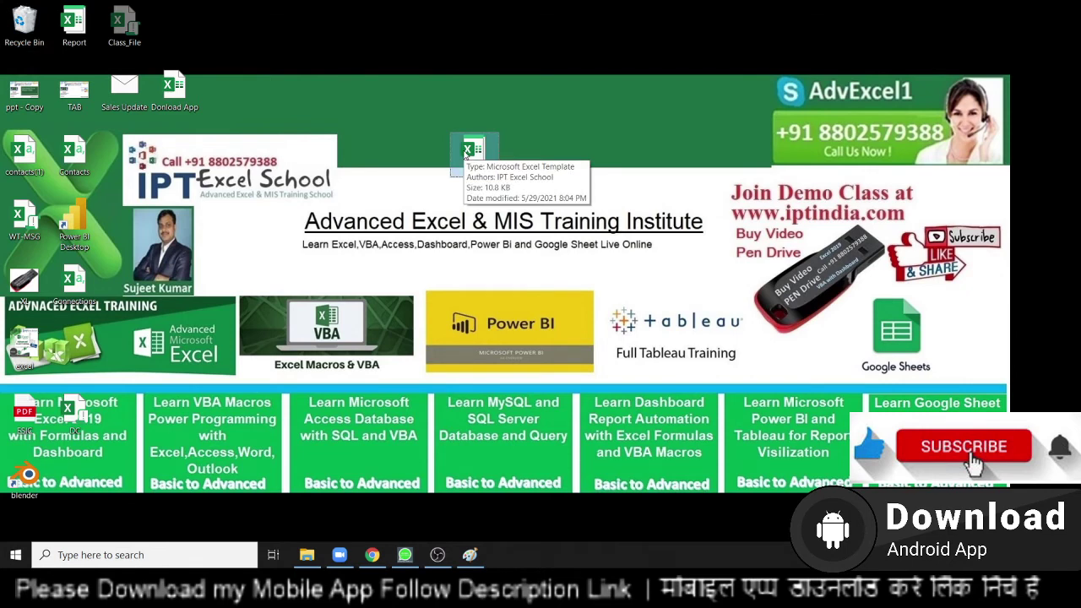
Step: Permanently delete the Cash Excel template file from the desktop with Shift+Delete
right_click(16, 30)
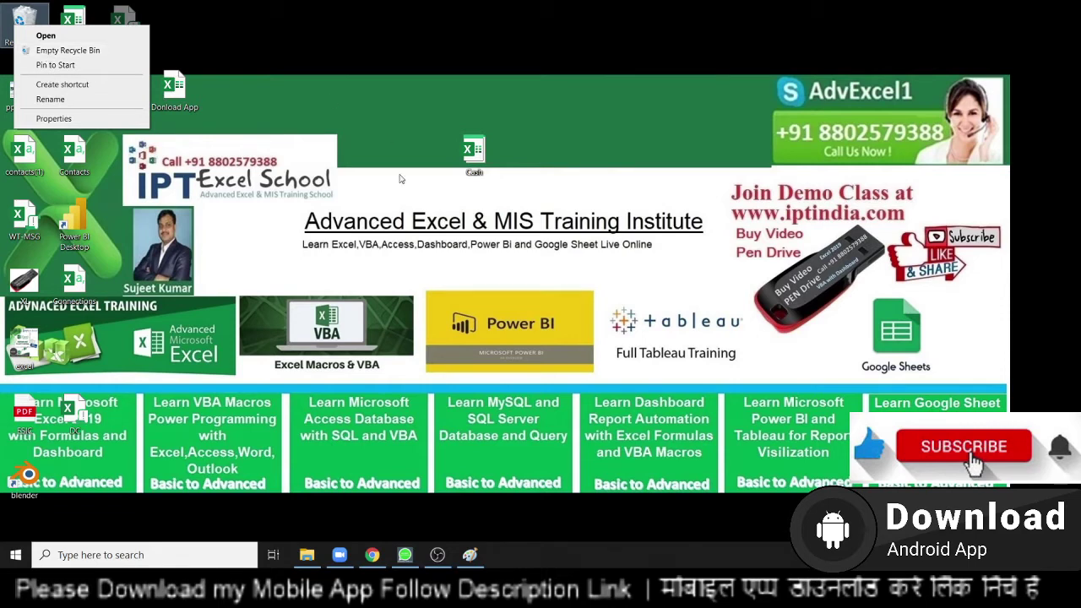
click(465, 156)
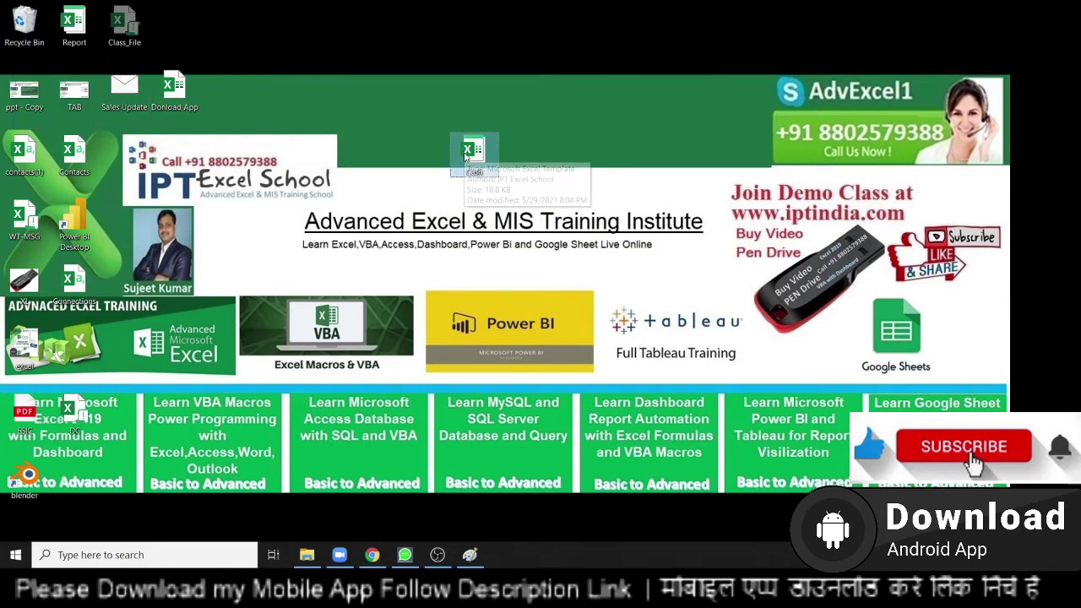
mouse_move(473, 154)
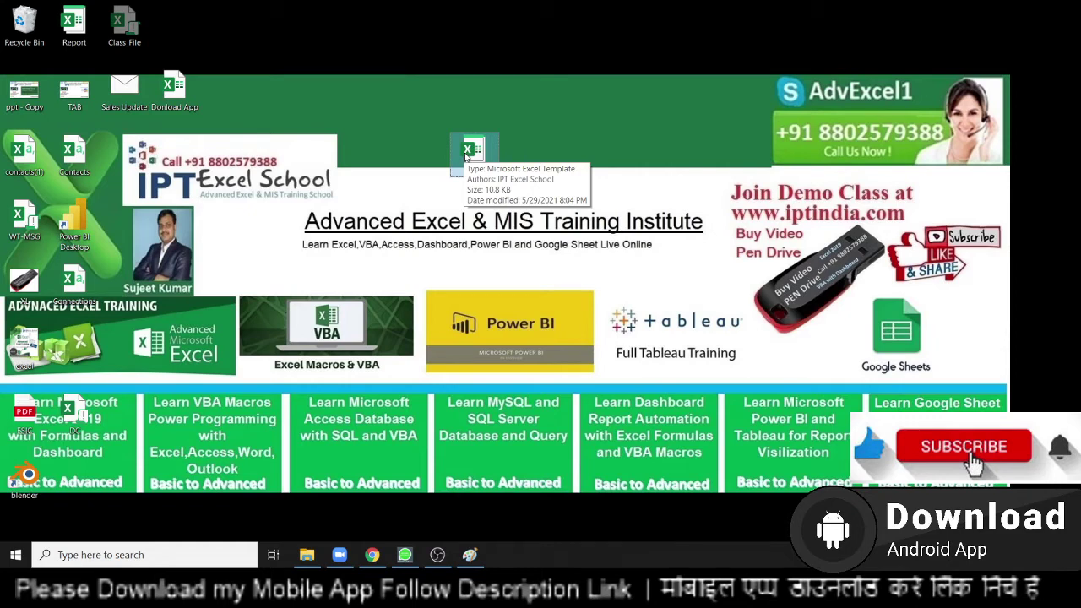
key(shift+Delete)
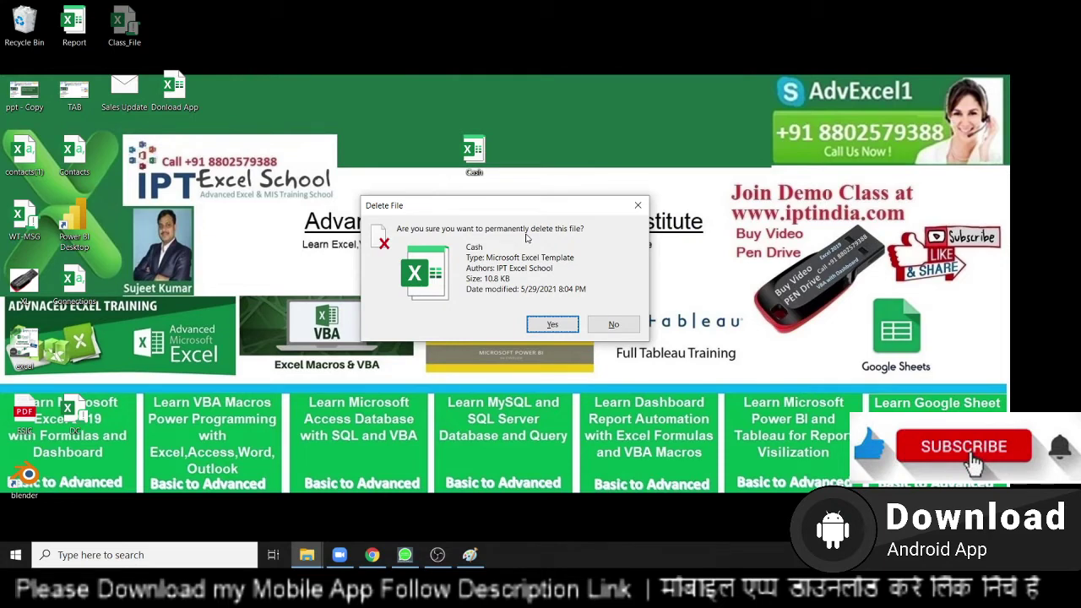
click(563, 327)
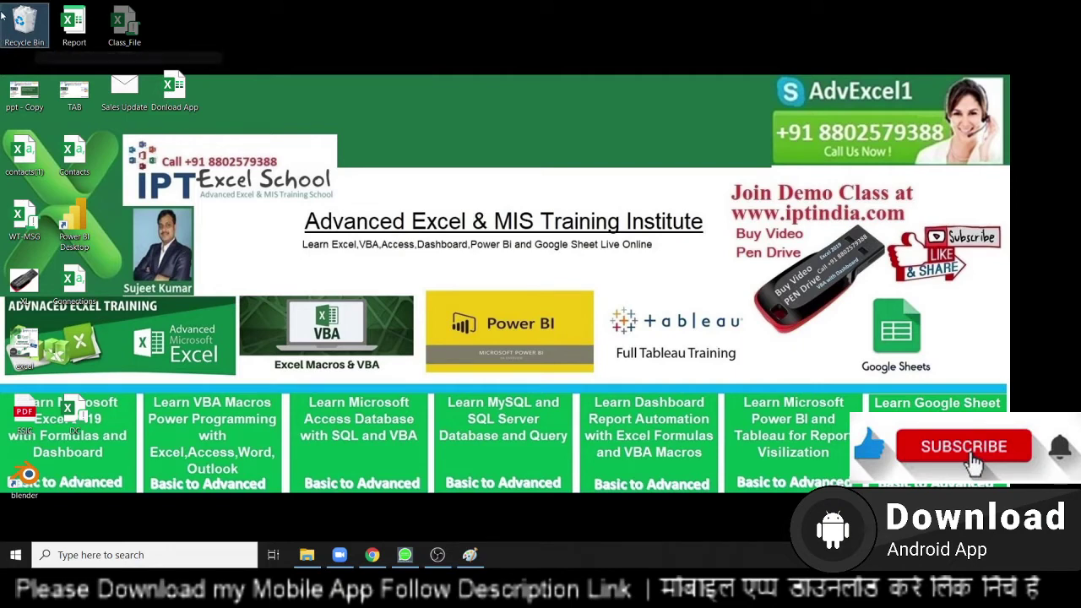
click(32, 21)
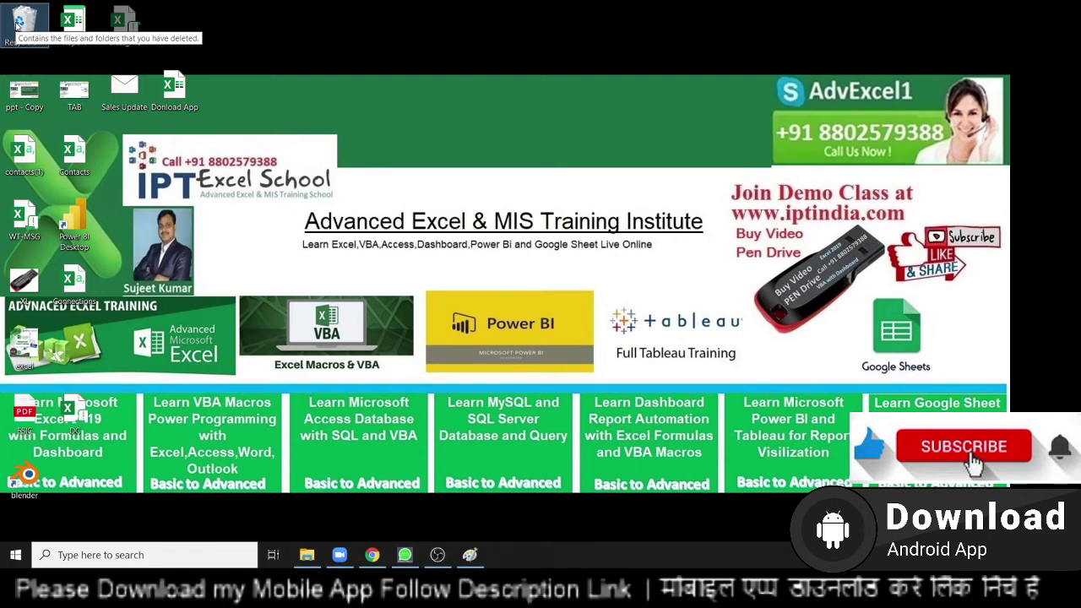
right_click(17, 26)
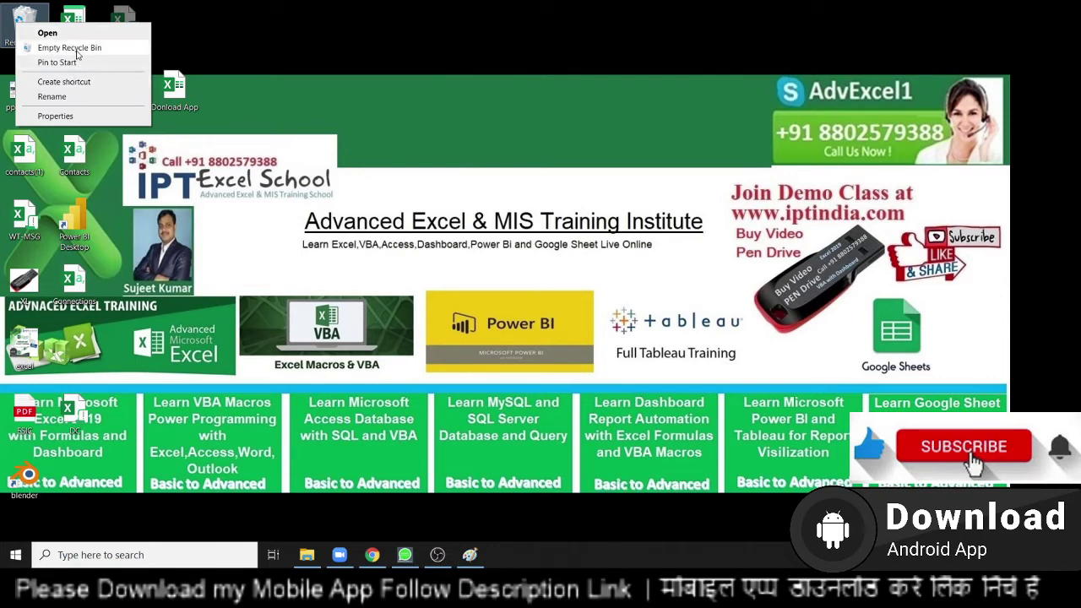
click(309, 81)
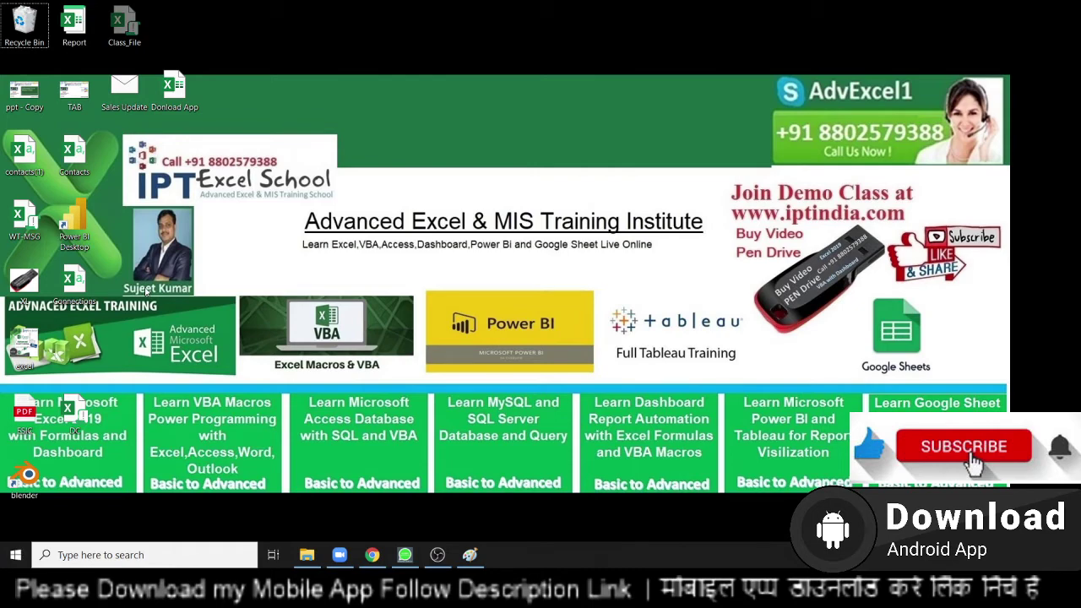
Step: Clear the Kurkure image from the canvas and draw a short black test line
click(470, 555)
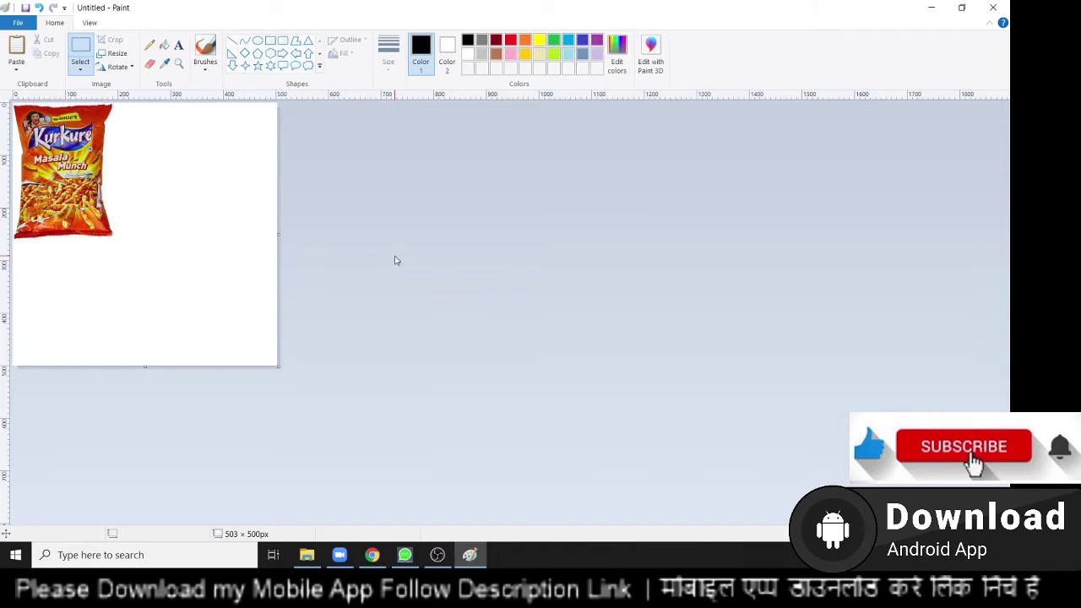
key(ctrl+a)
key(Delete)
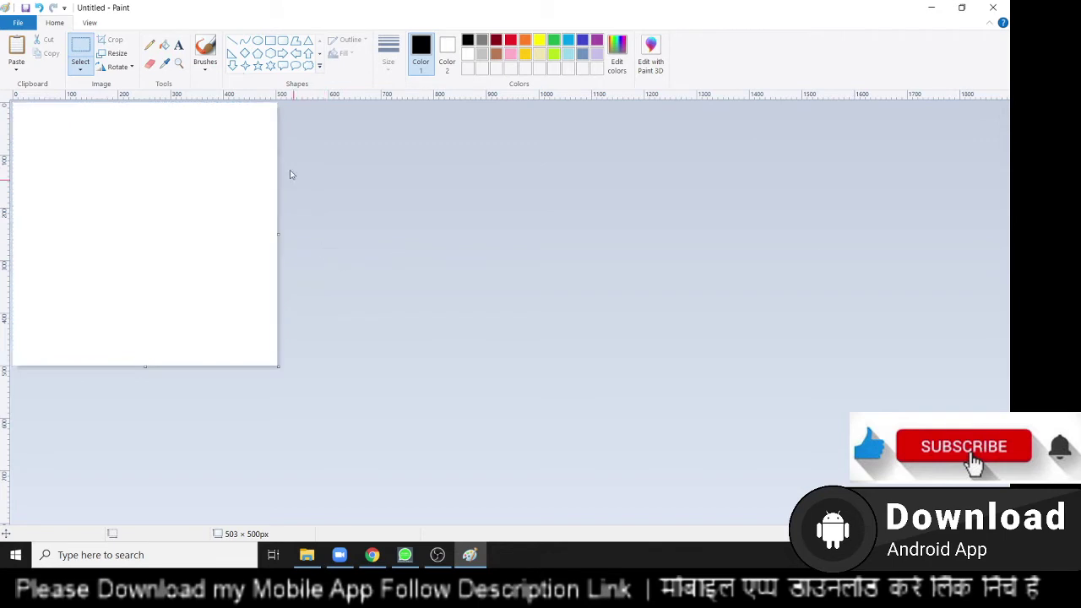
click(234, 40)
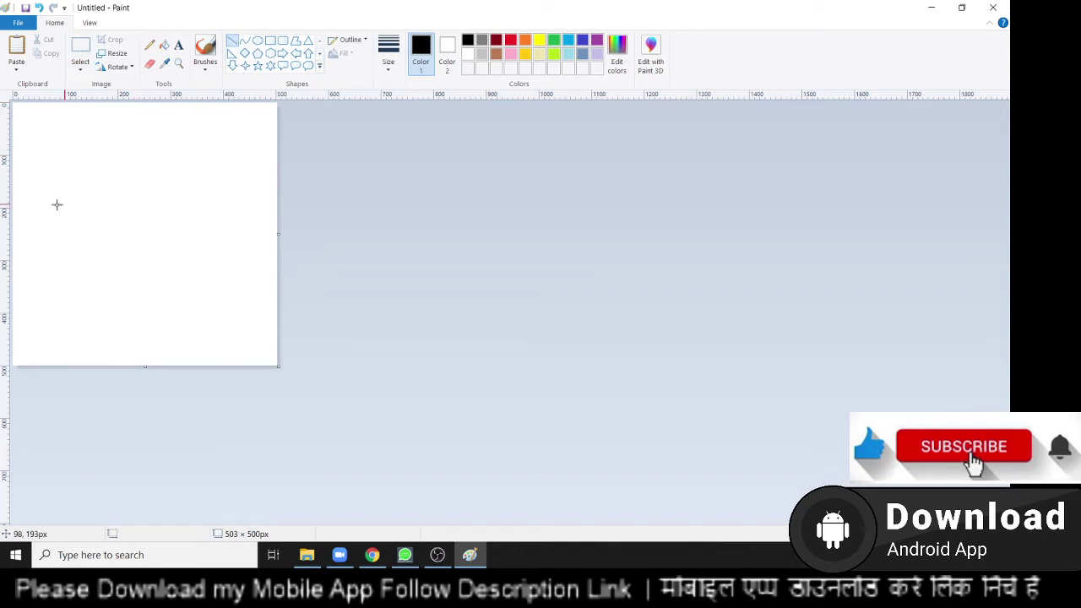
drag(56, 204, 94, 194)
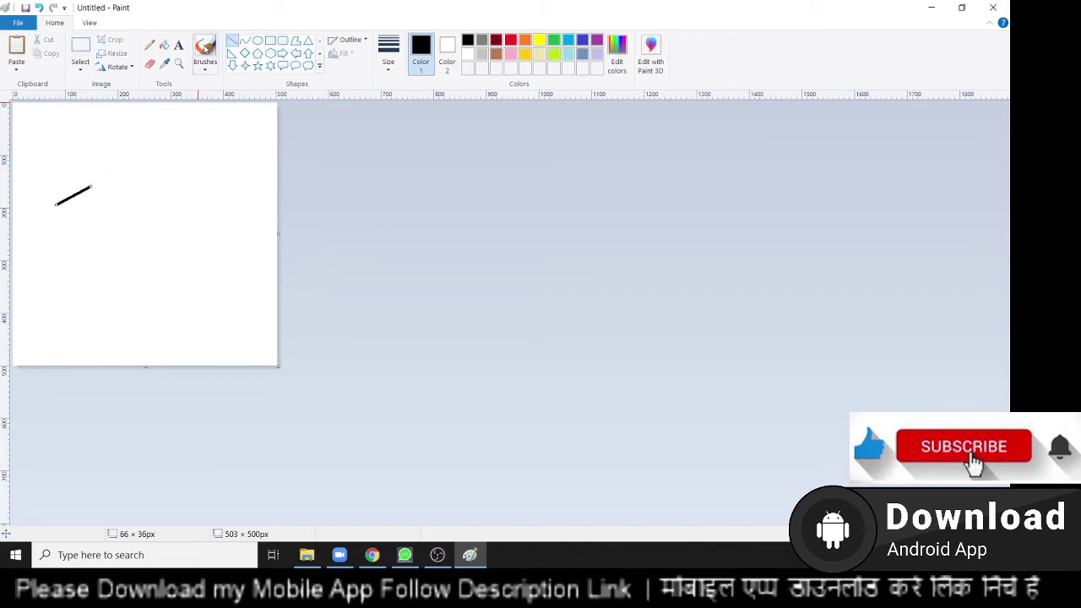
click(133, 155)
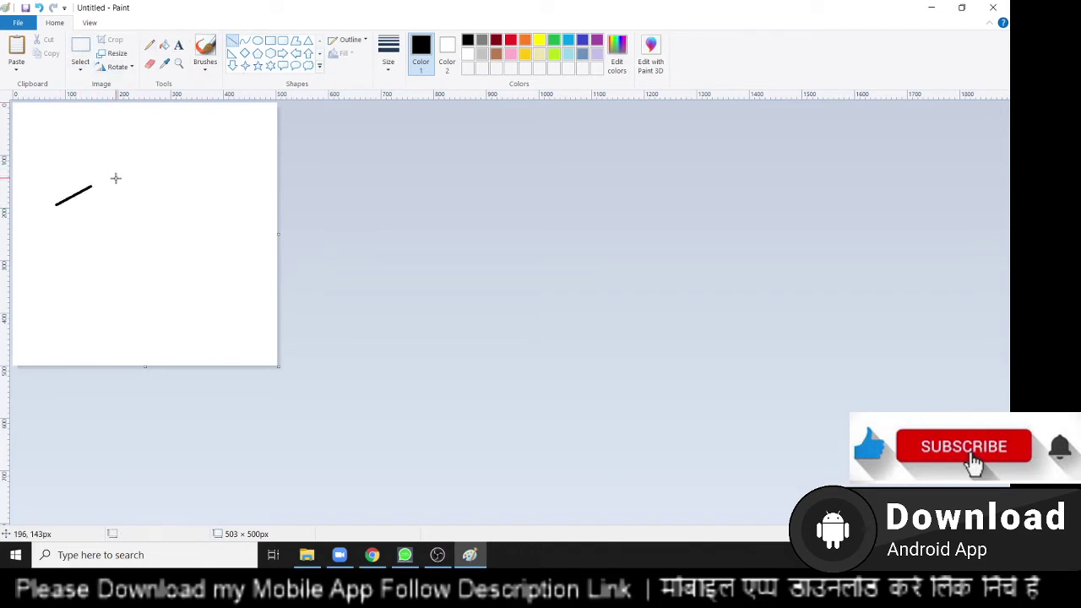
Step: Draw test curves, then delete them and undo the black line
click(244, 40)
mouse_move(57, 283)
mouse_down()
mouse_move(84, 248)
mouse_move(90, 273)
mouse_move(82, 249)
mouse_move(101, 241)
mouse_up()
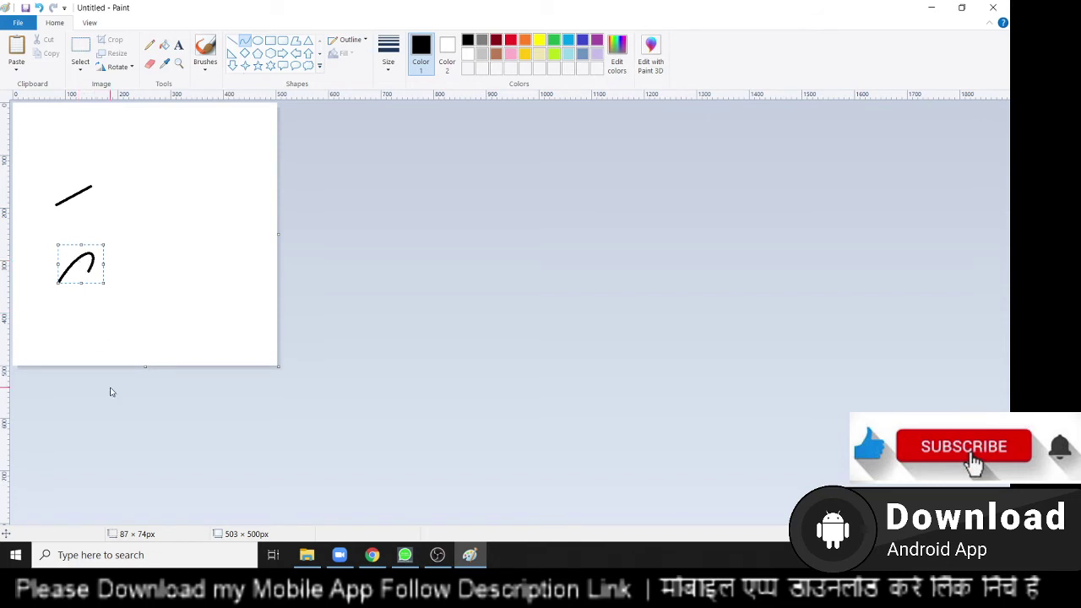
key(Delete)
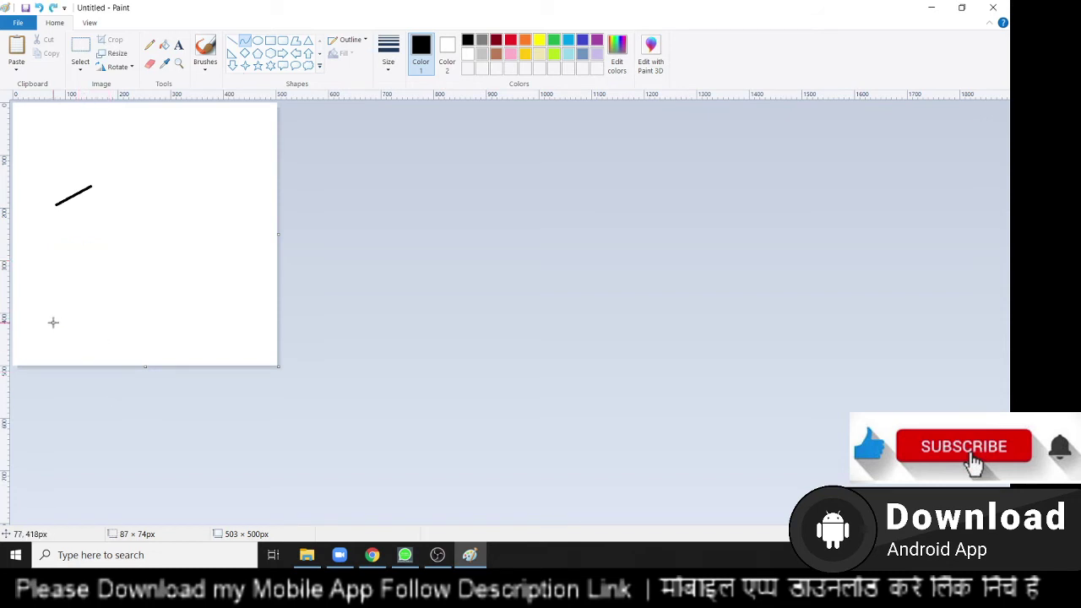
drag(40, 178, 110, 226)
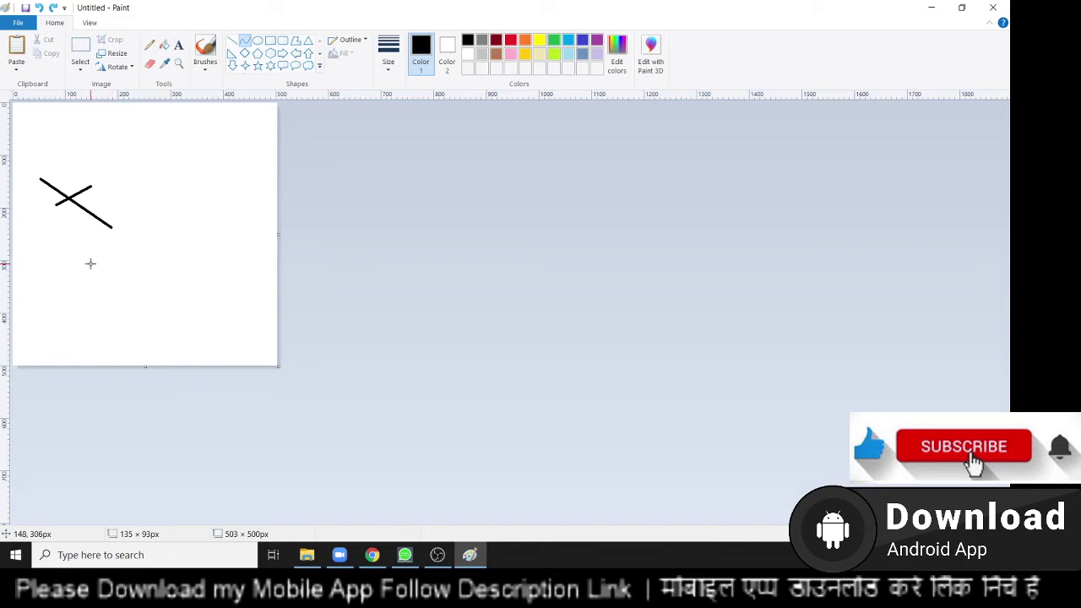
drag(90, 261, 44, 234)
drag(169, 254, 175, 215)
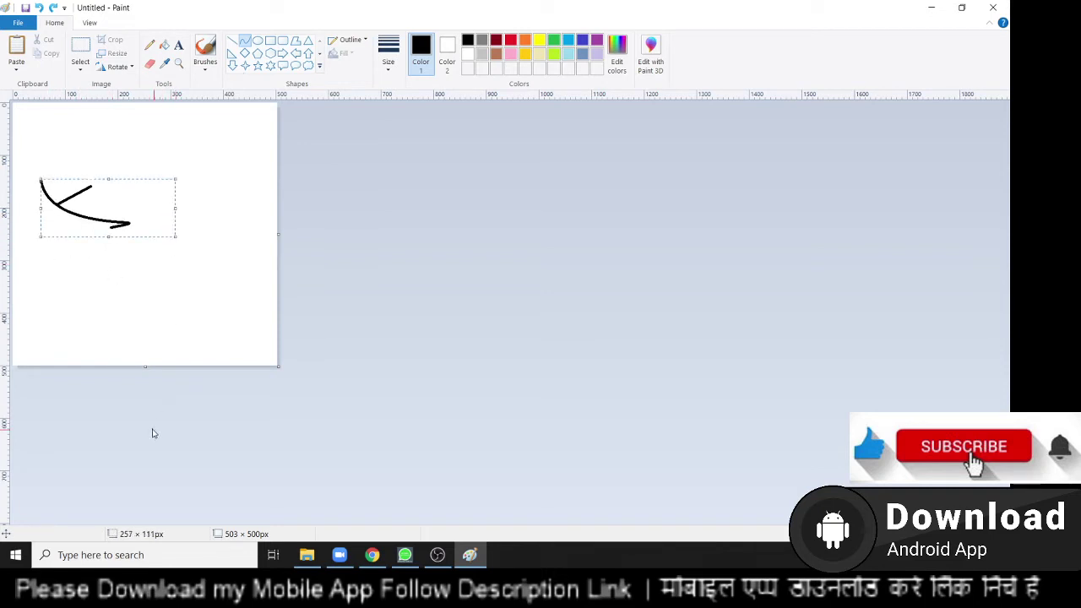
key(Delete)
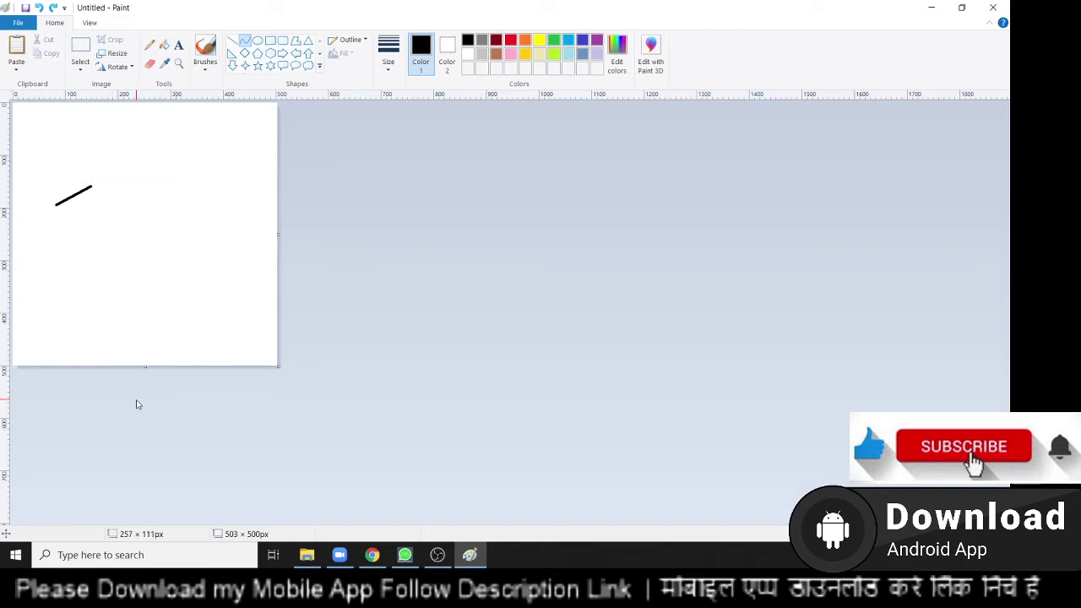
key(ctrl+z)
Step: Draw freehand pencil practice lines, then undo the last two strokes
click(149, 48)
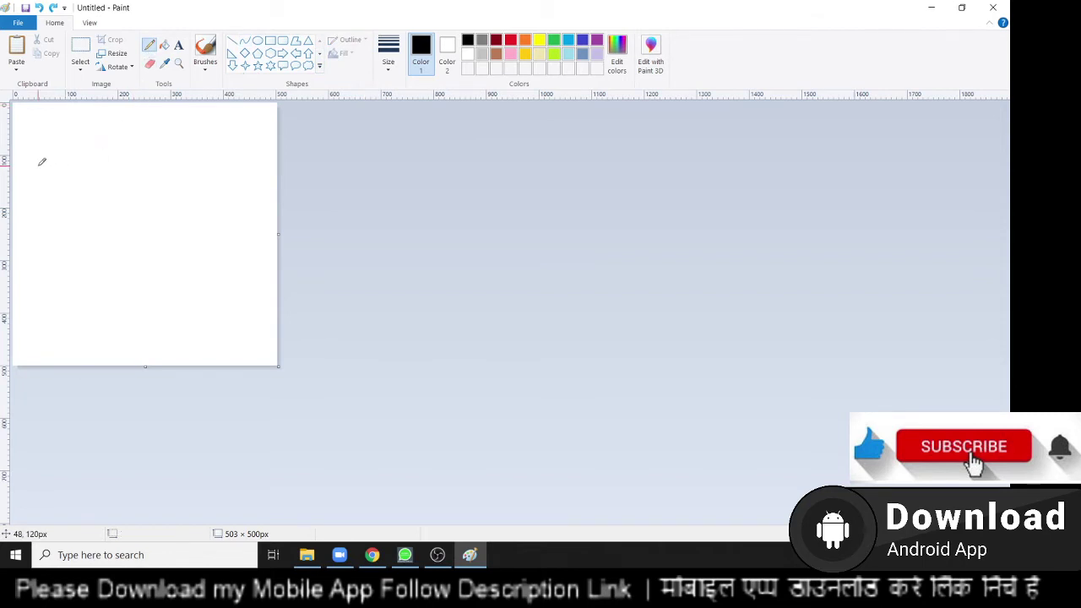
mouse_move(38, 165)
mouse_down()
mouse_move(73, 153)
mouse_move(106, 185)
mouse_move(145, 246)
mouse_move(141, 285)
mouse_move(201, 341)
mouse_up()
drag(125, 341, 175, 360)
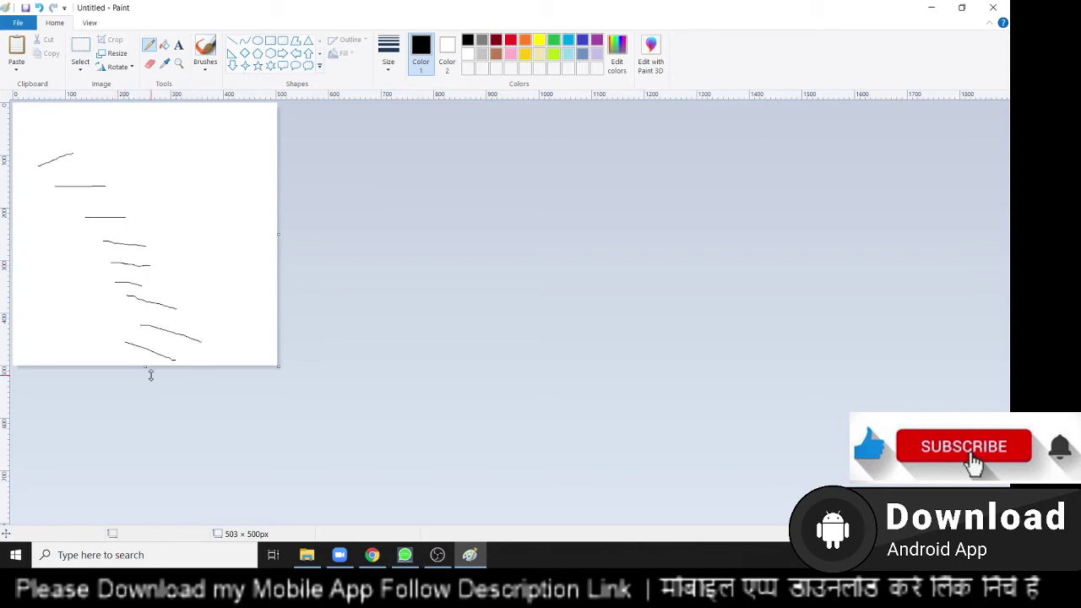
key(ctrl+z)
key(ctrl+z)
key(ctrl+z)
key(ctrl+z)
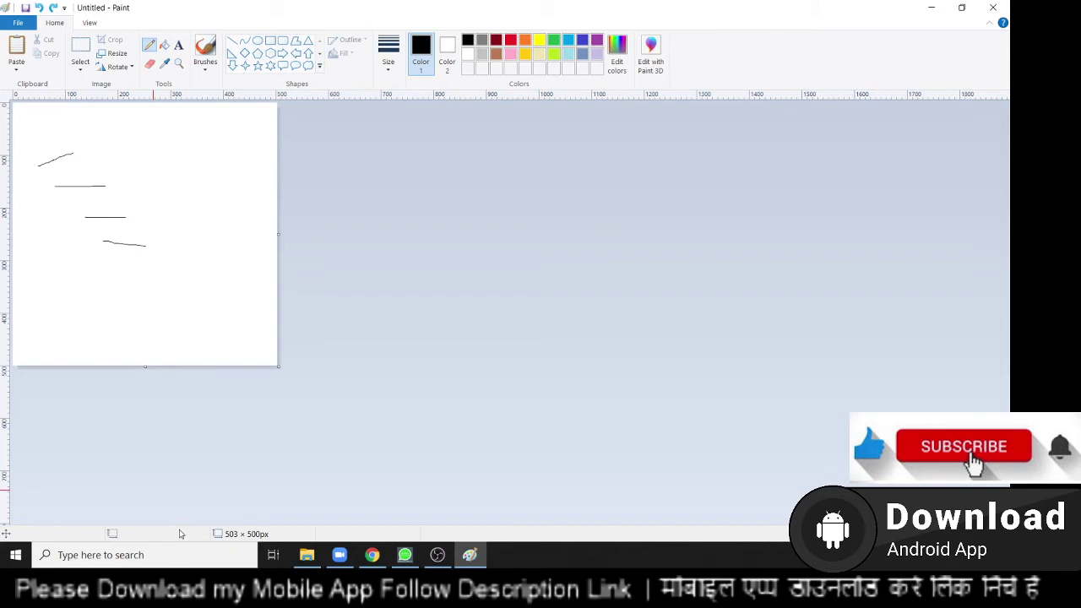
key(ctrl+z)
key(ctrl+z)
key(ctrl+z)
key(ctrl+z)
Step: Hand-write 27 and a 0 with the pencil, then clear the whole canvas
drag(76, 192, 123, 239)
mouse_move(110, 186)
mouse_down()
mouse_move(150, 245)
mouse_move(244, 194)
mouse_up()
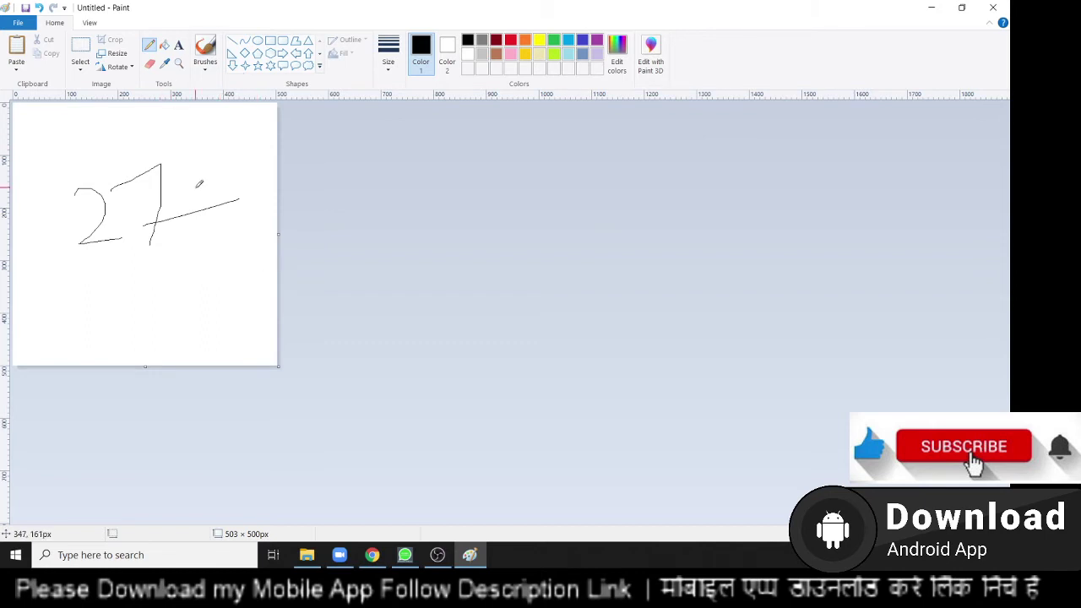
drag(199, 255, 193, 257)
key(ctrl+z)
click(52, 8)
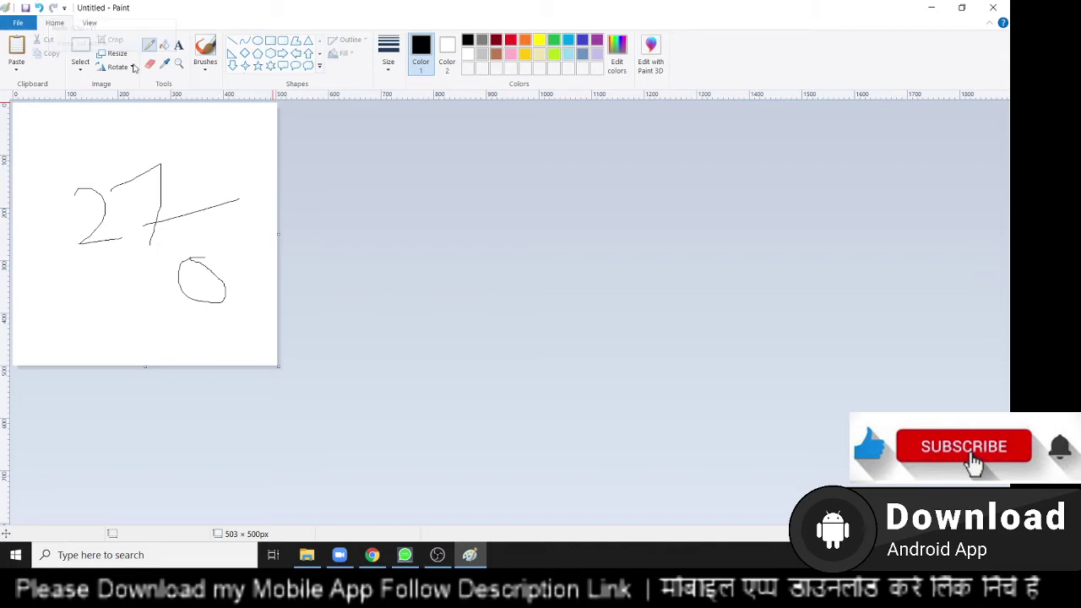
key(ctrl+a)
key(Delete)
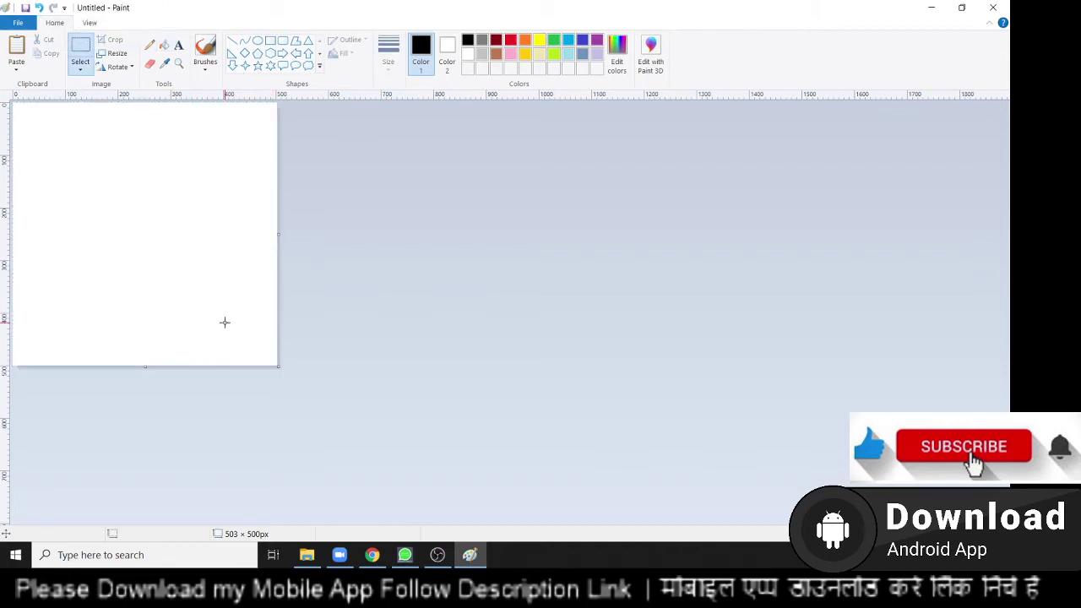
Step: Copy the first Kurkure packet image from Chrome's image results
key(alt+Tab)
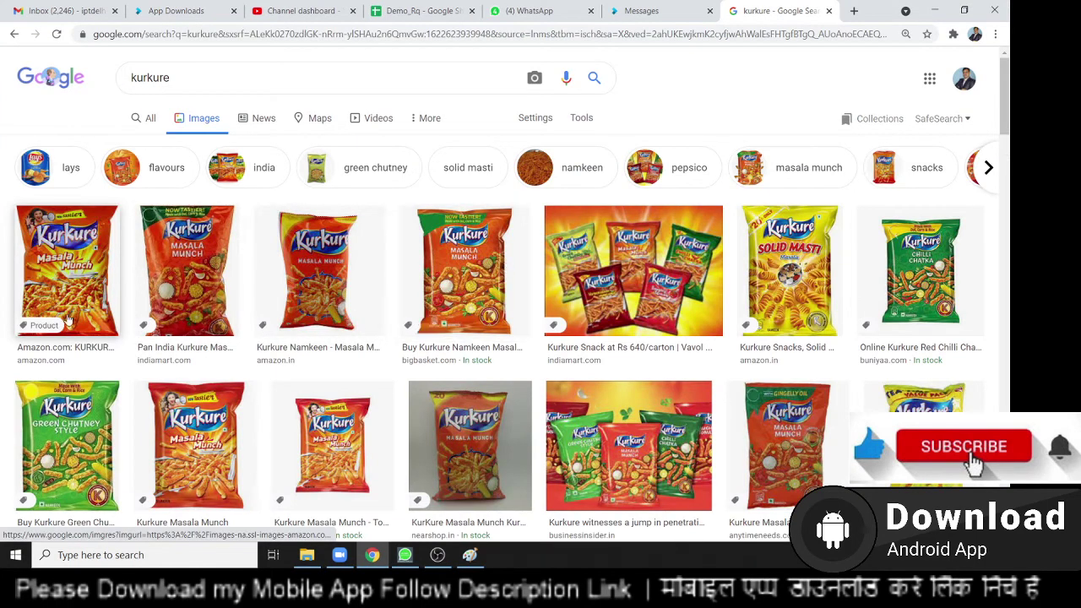
right_click(45, 287)
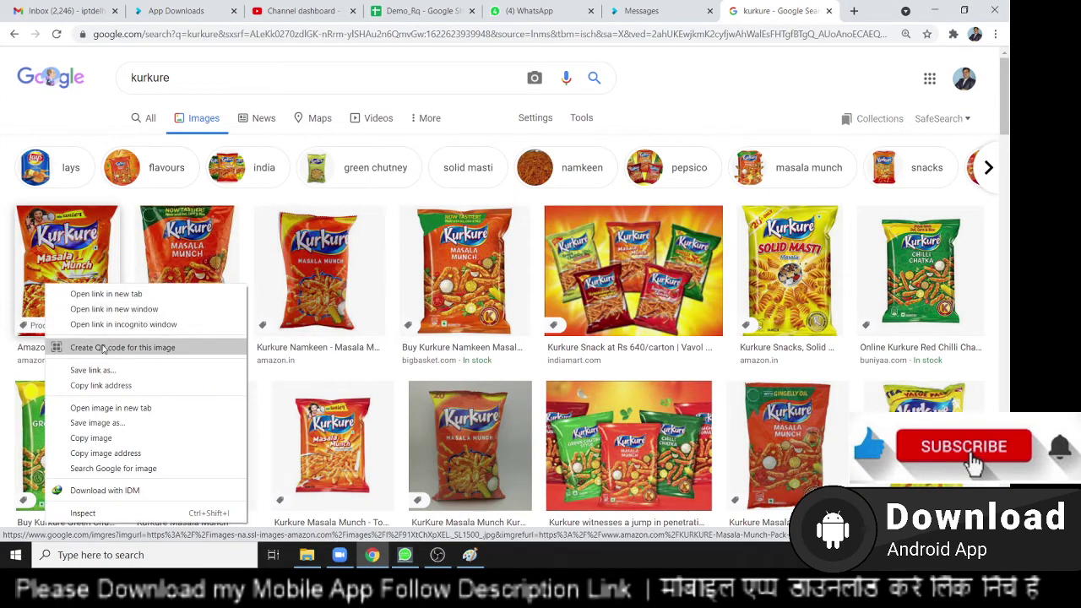
click(120, 438)
key(alt+Tab)
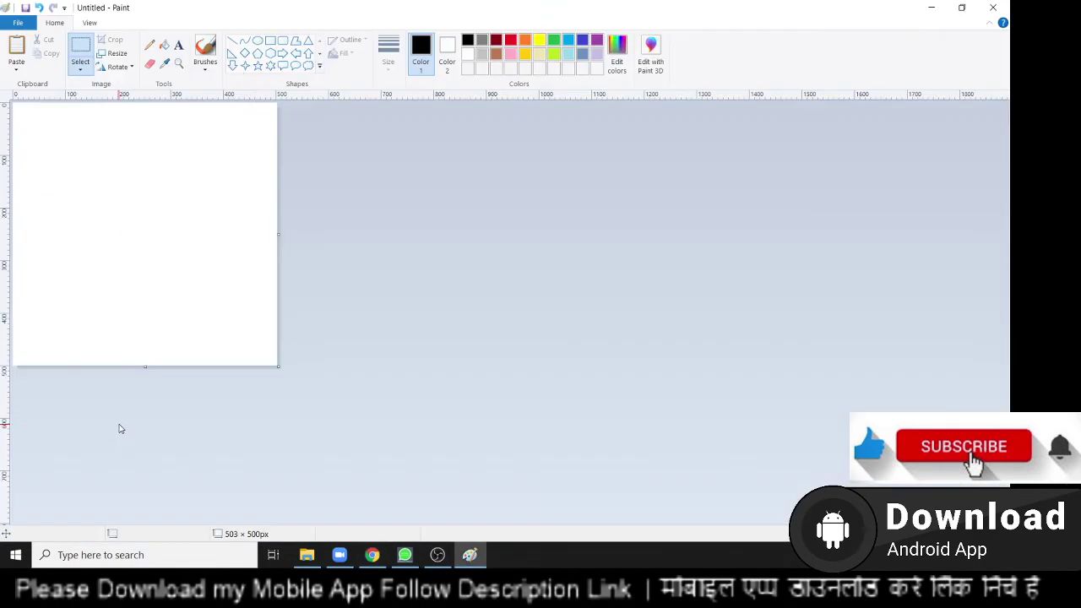
Step: Paste the Kurkure image, stretch it to about 479 × 482 px, then delete it
key(ctrl+v)
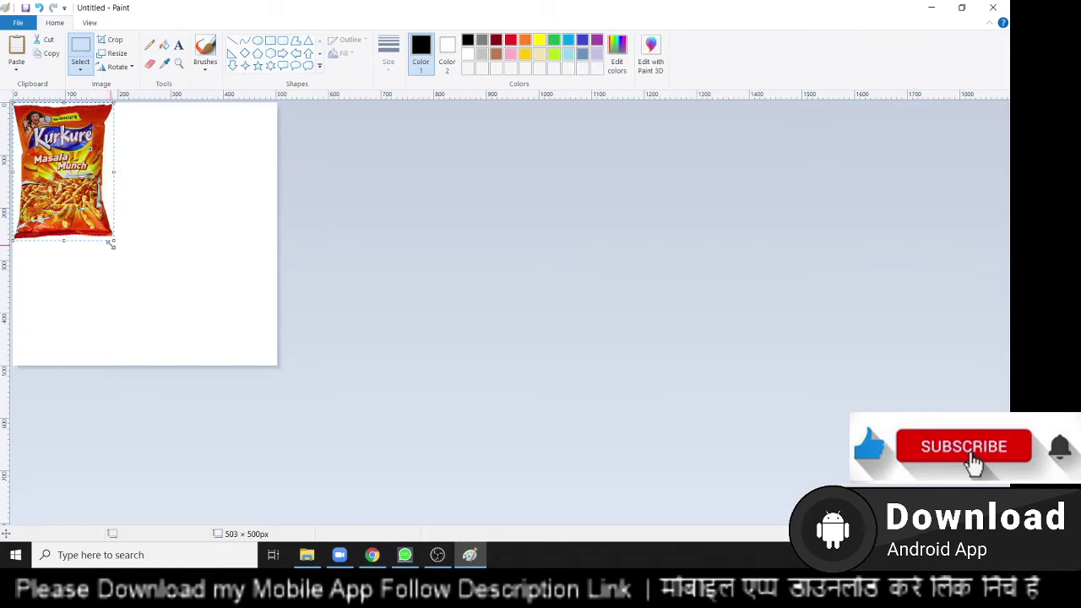
mouse_move(113, 240)
mouse_down()
mouse_move(135, 277)
mouse_move(277, 367)
mouse_up()
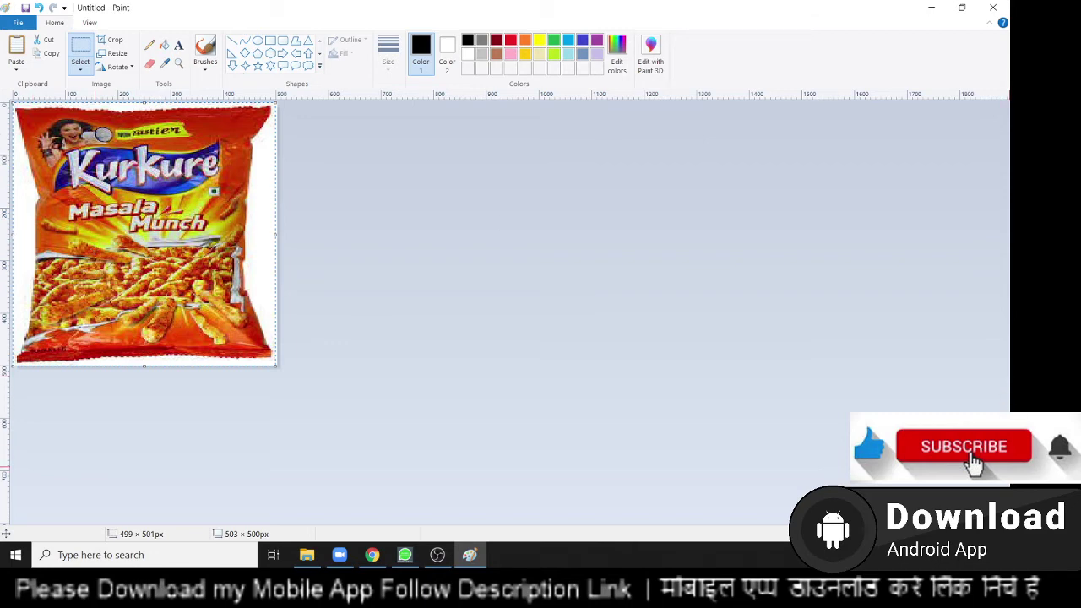
key(Delete)
key(ctrl+v)
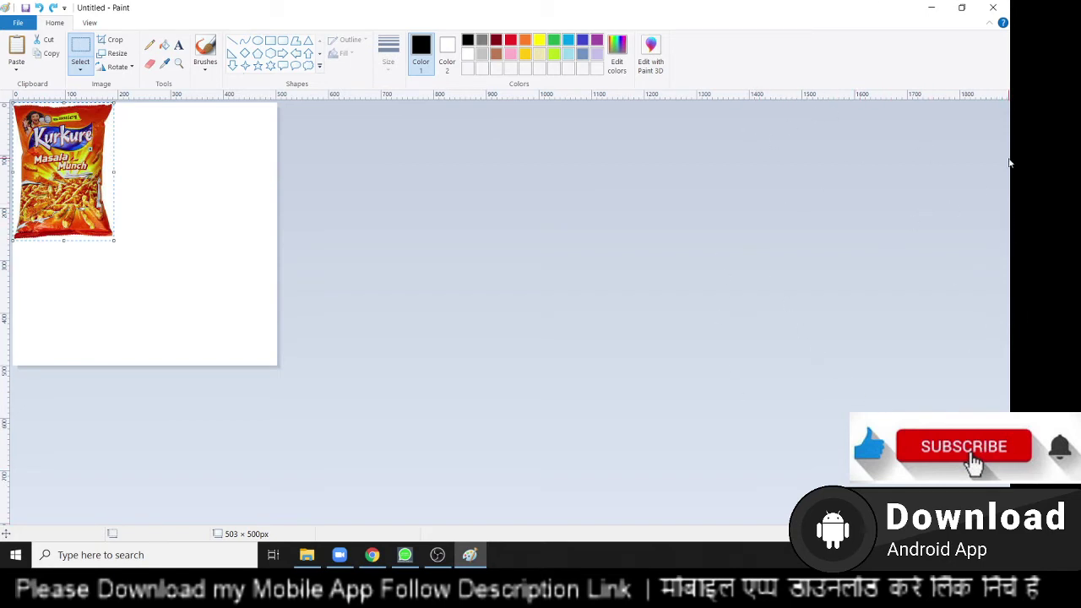
drag(113, 241, 265, 356)
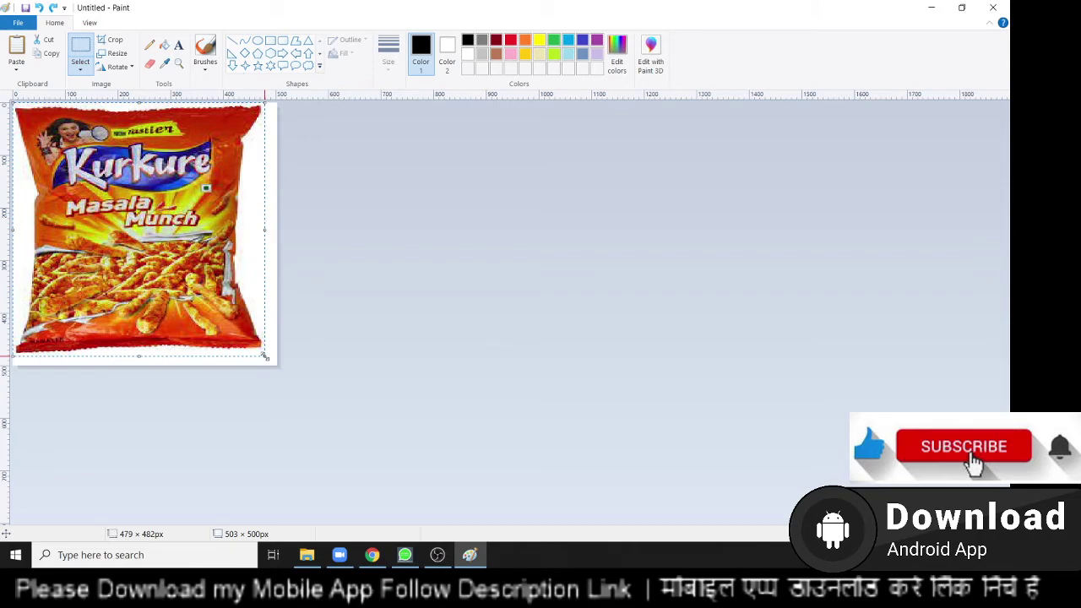
key(Delete)
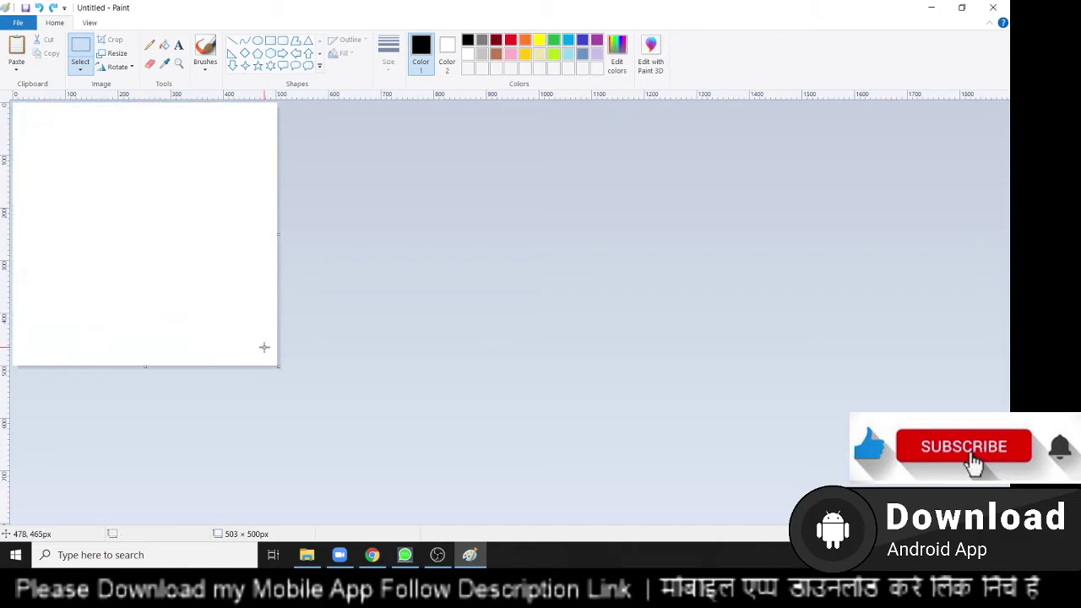
Step: Copy the full-size Kurkure preview image from Chrome
key(alt+Tab)
click(79, 301)
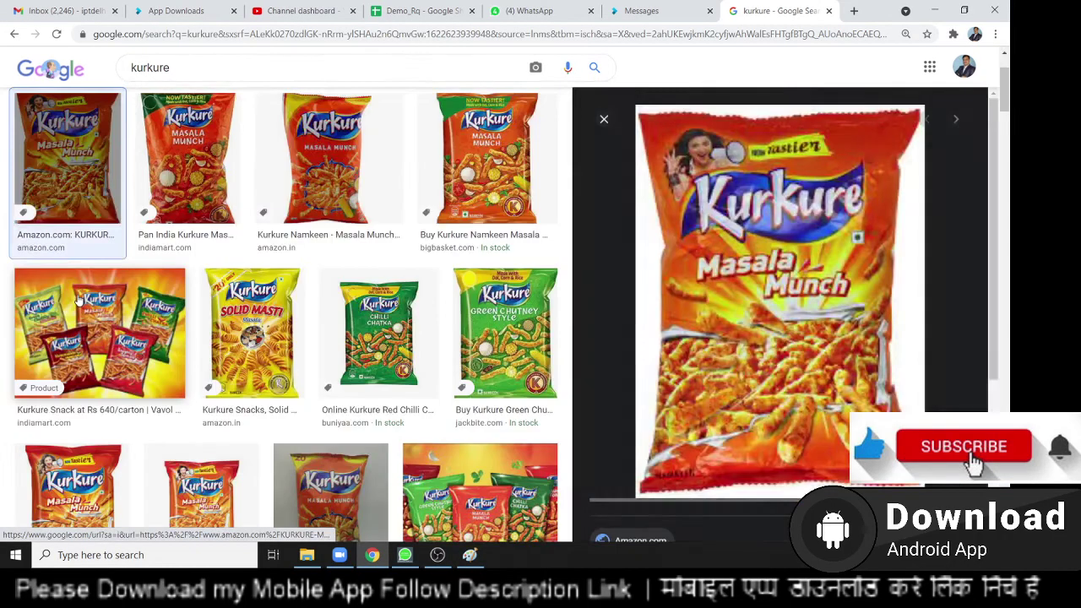
right_click(766, 224)
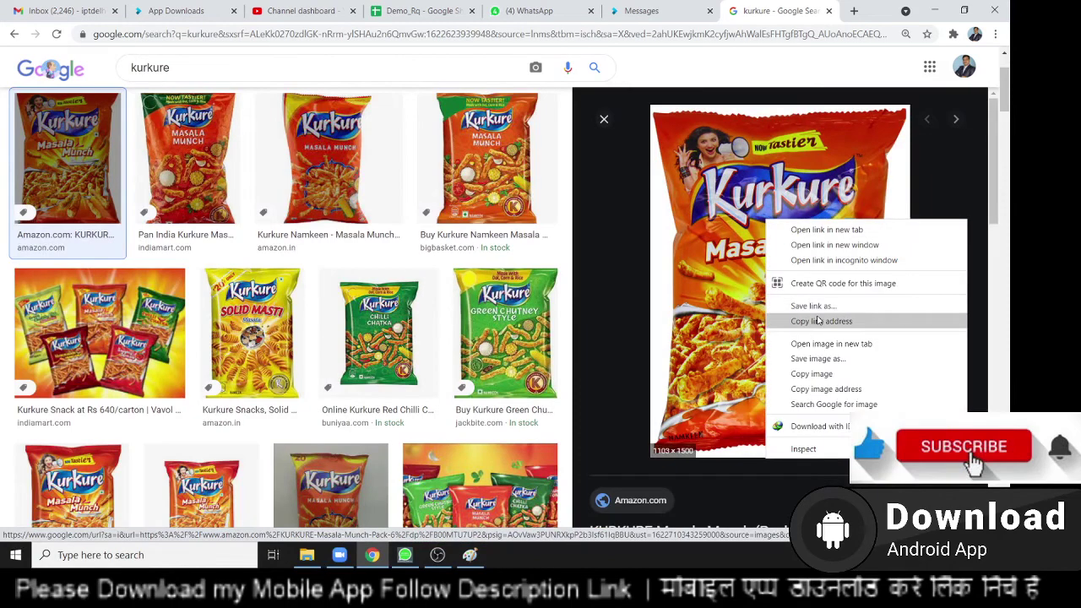
click(821, 378)
key(alt+Tab)
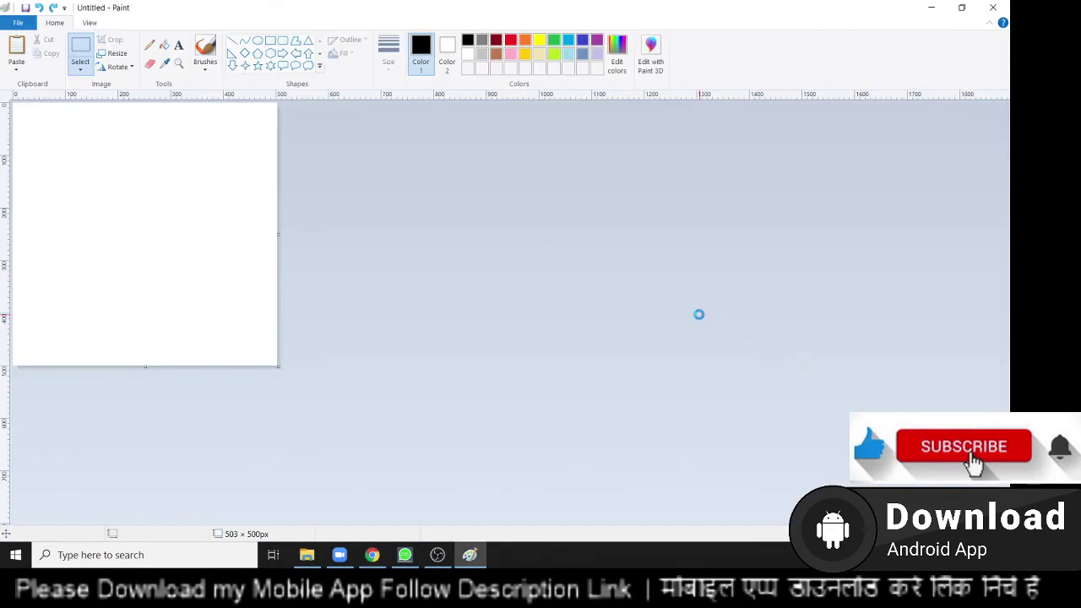
key(ctrl+v)
scroll(679, 299, down, 5)
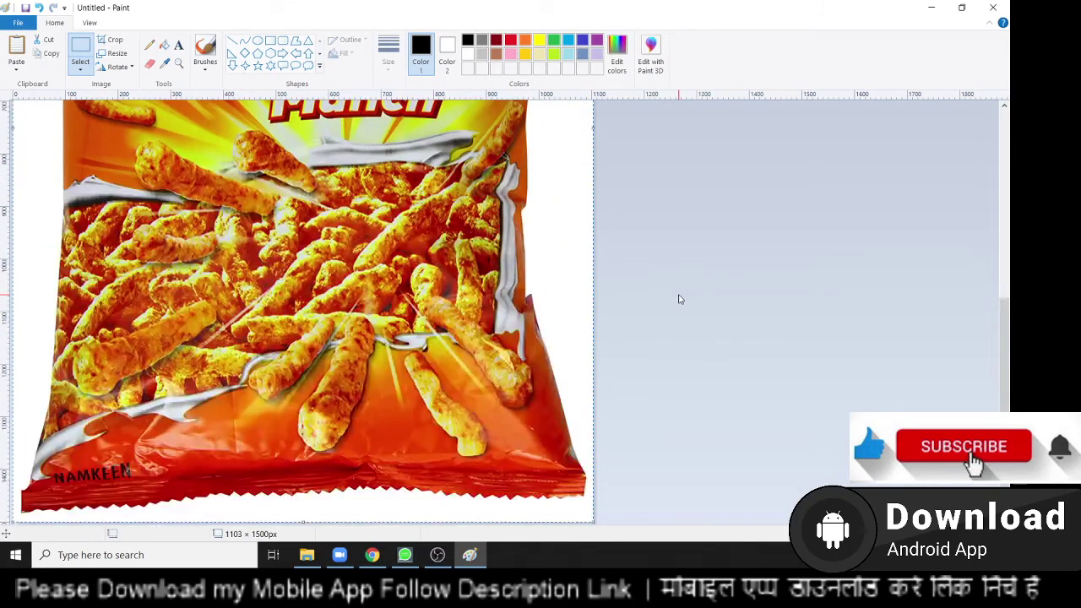
scroll(680, 299, up, 5)
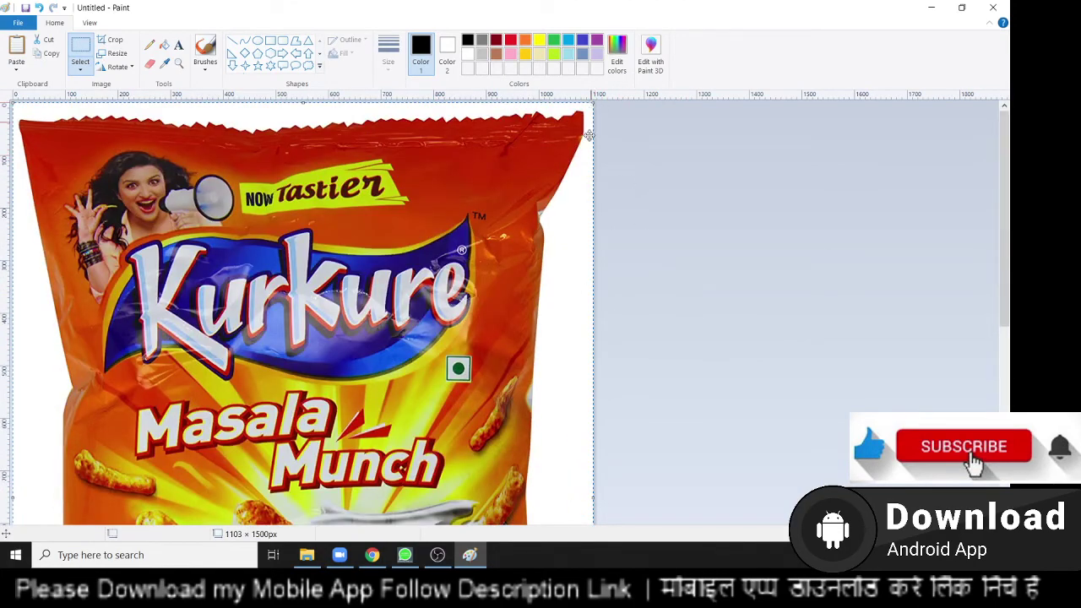
scroll(587, 152, down, 5)
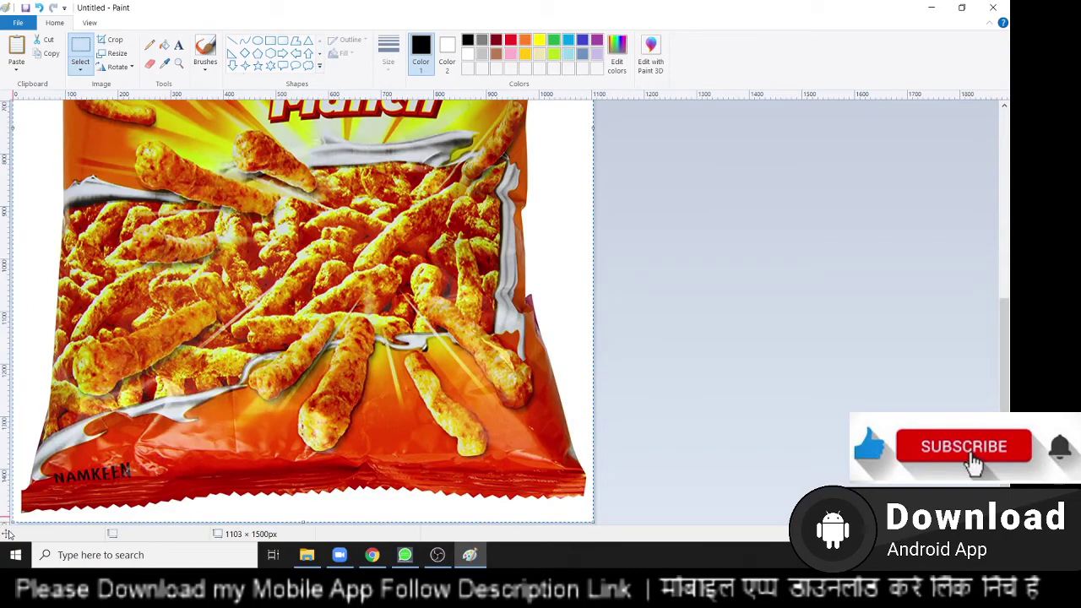
scroll(297, 341, up, 5)
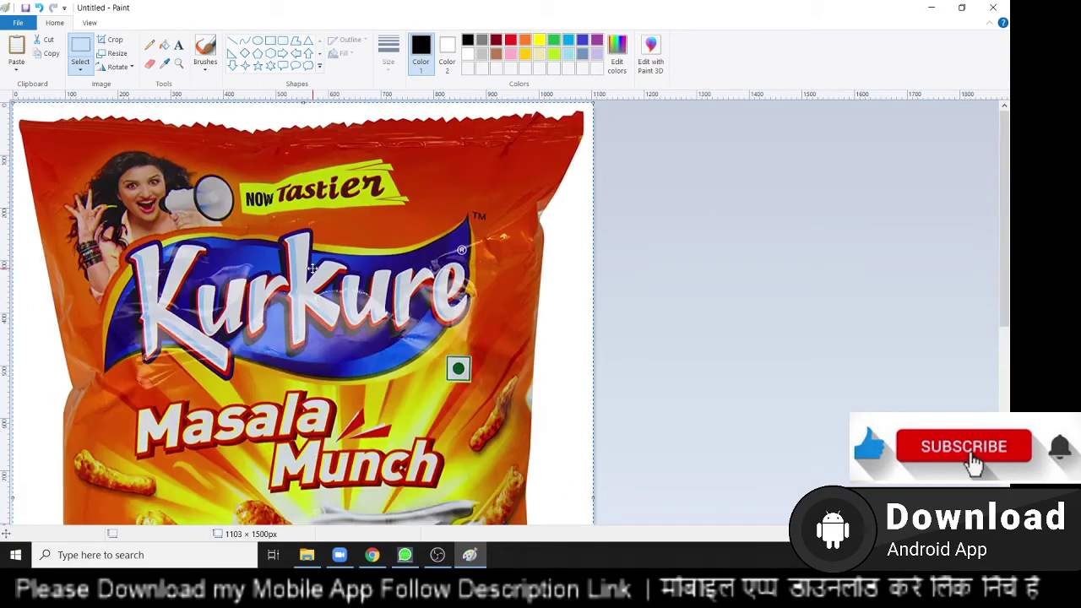
key(ctrl+z)
key(ctrl+z)
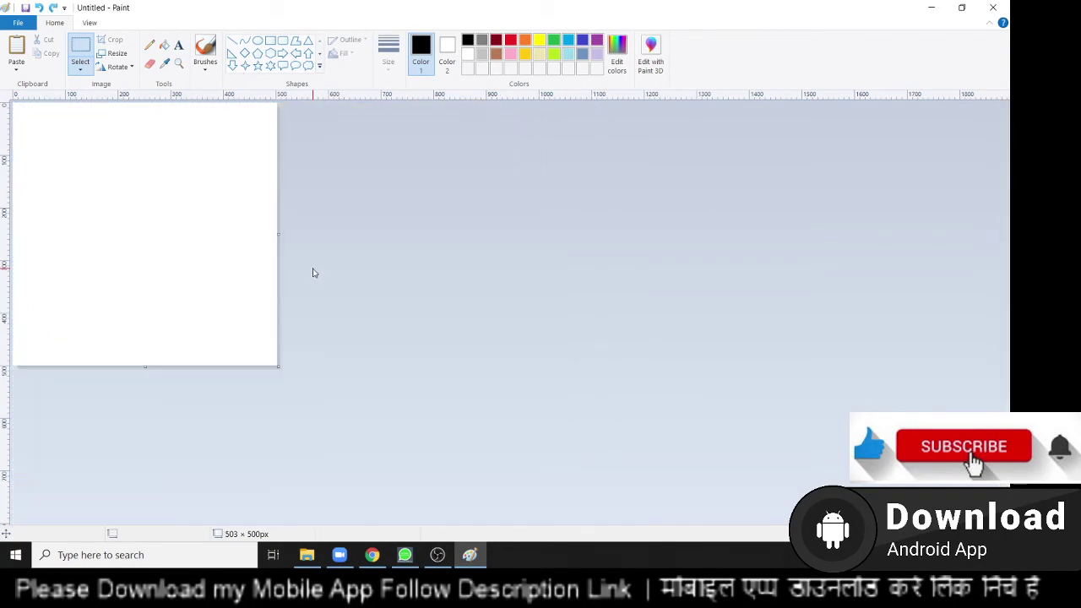
click(372, 555)
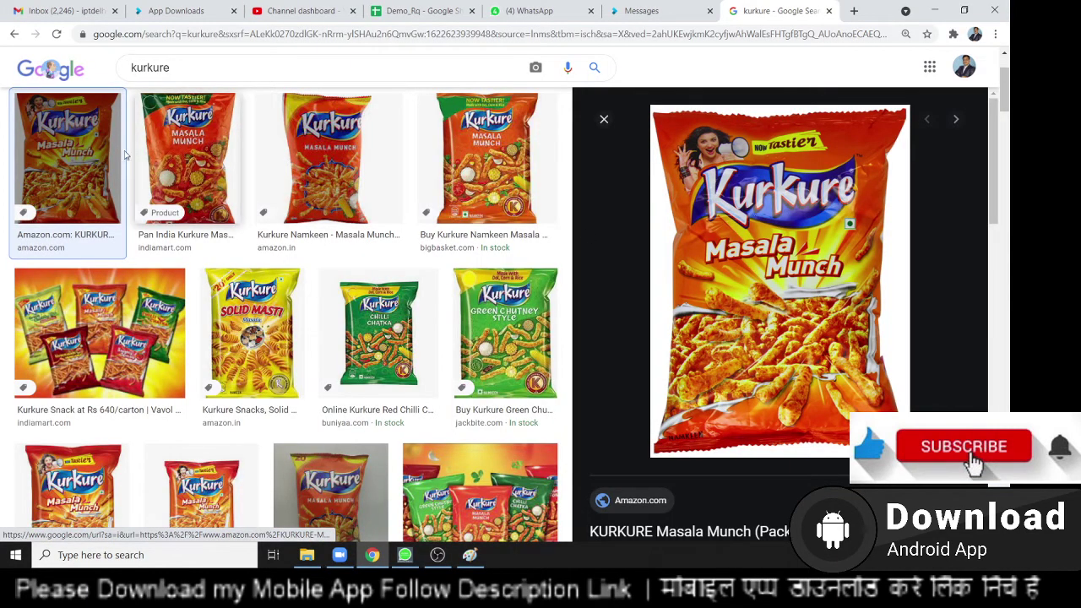
Step: Preview the IndiaMART and BigBasket Kurkure images, then copy the IndiaMART Kurkure Masala Munch image
click(204, 173)
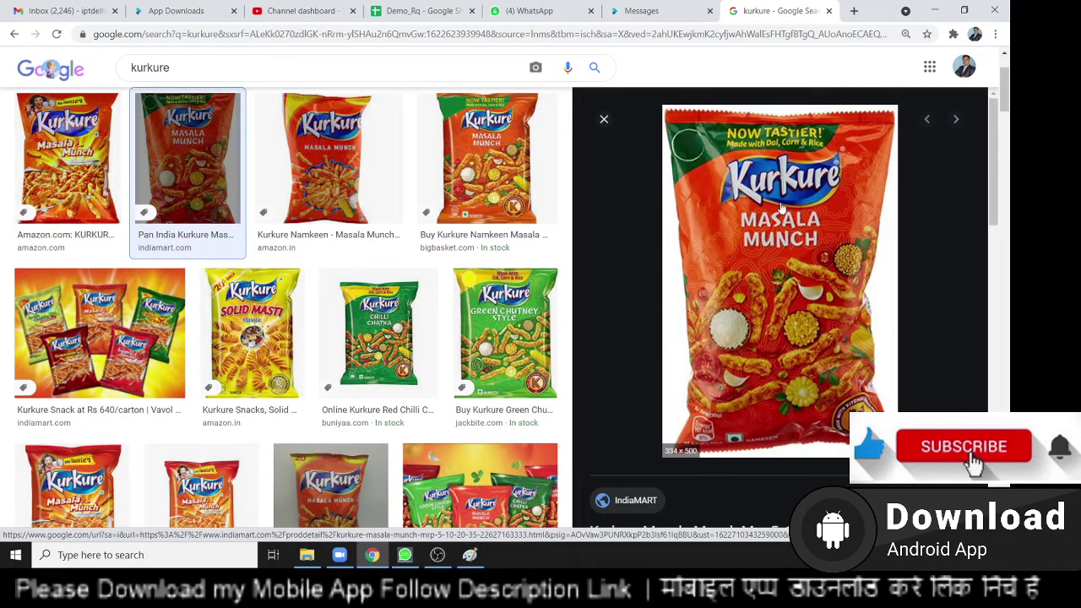
click(603, 119)
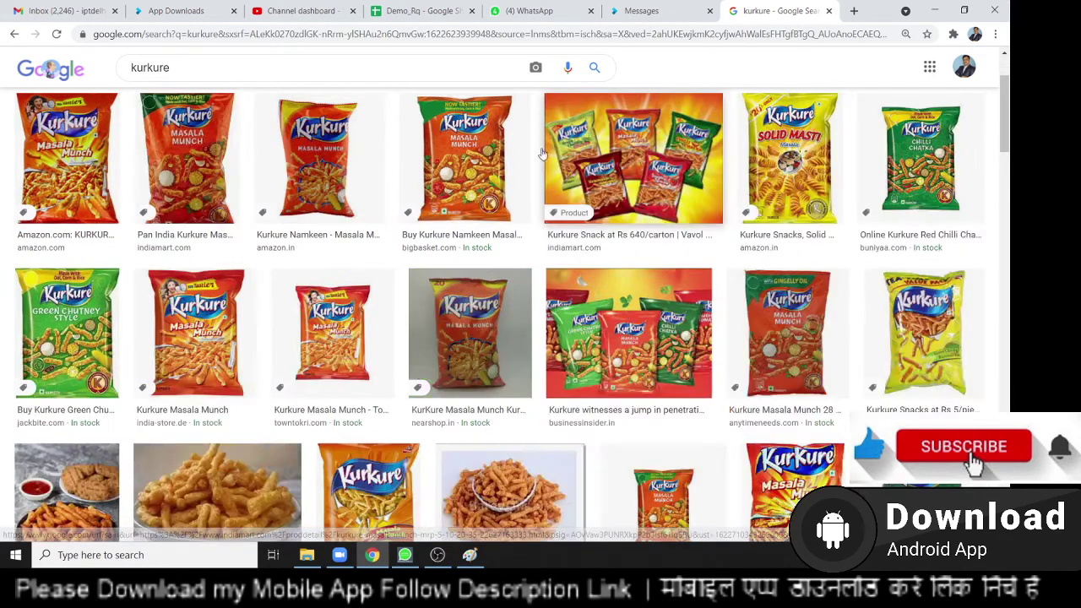
scroll(456, 253, up, 3)
click(456, 252)
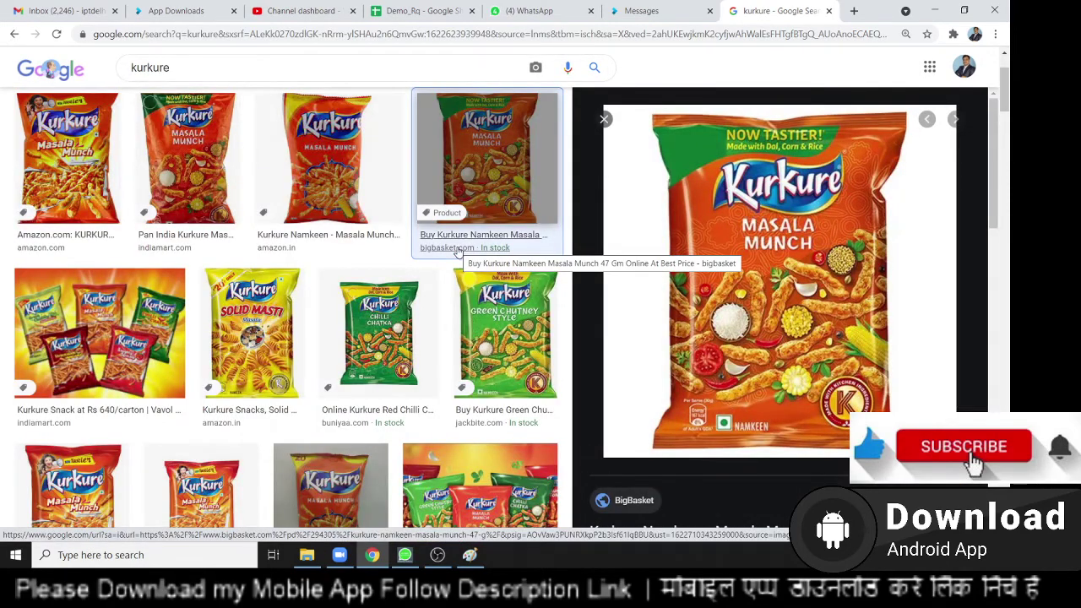
click(604, 119)
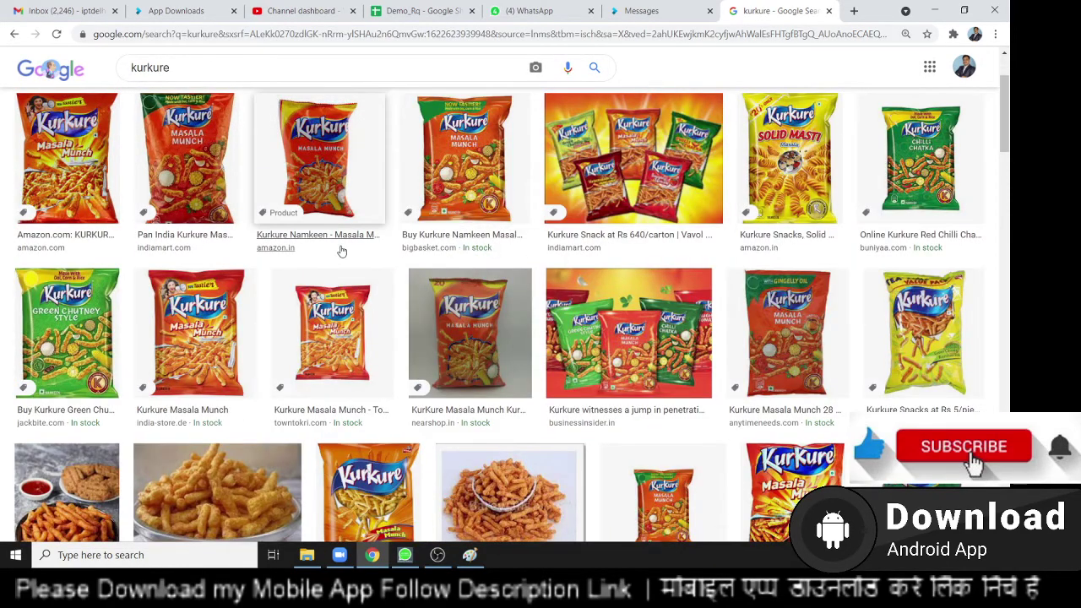
scroll(253, 240, up, 2)
right_click(173, 242)
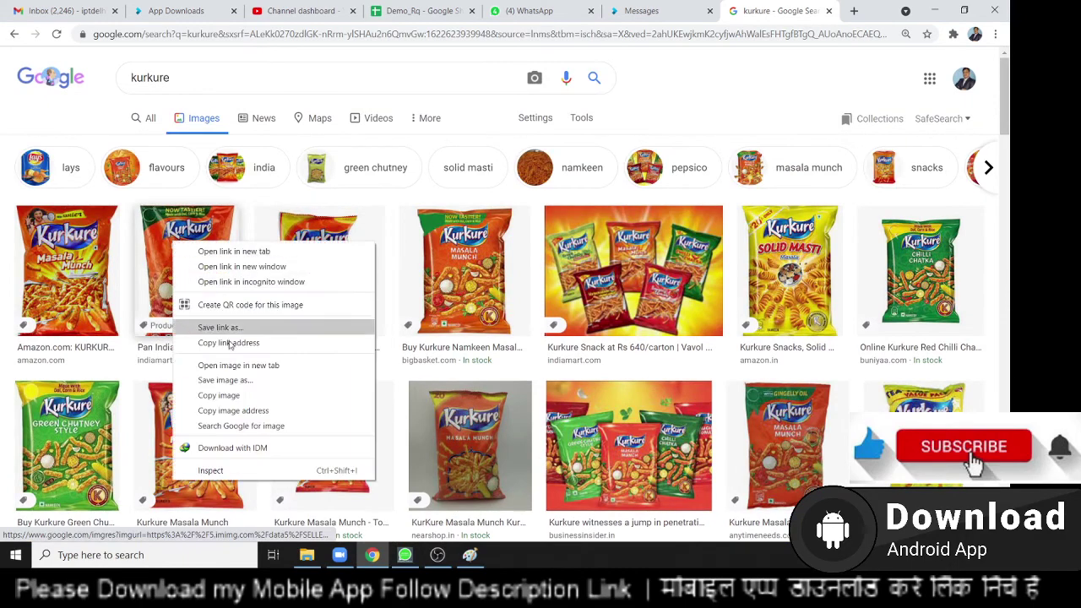
click(220, 395)
key(super)
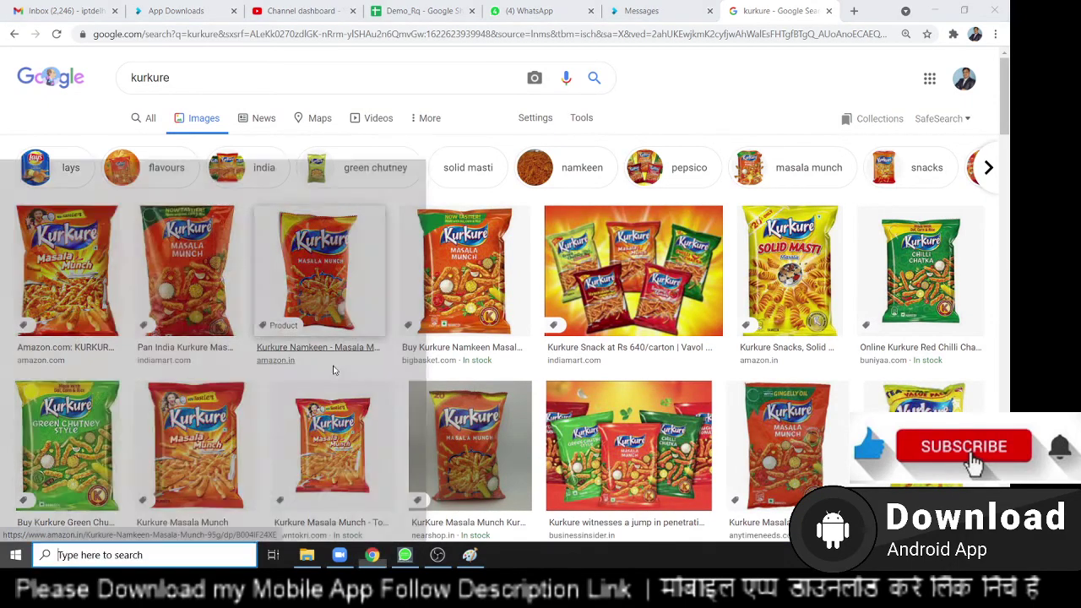
Step: Launch Excel and start a maximized blank workbook
text(exce)
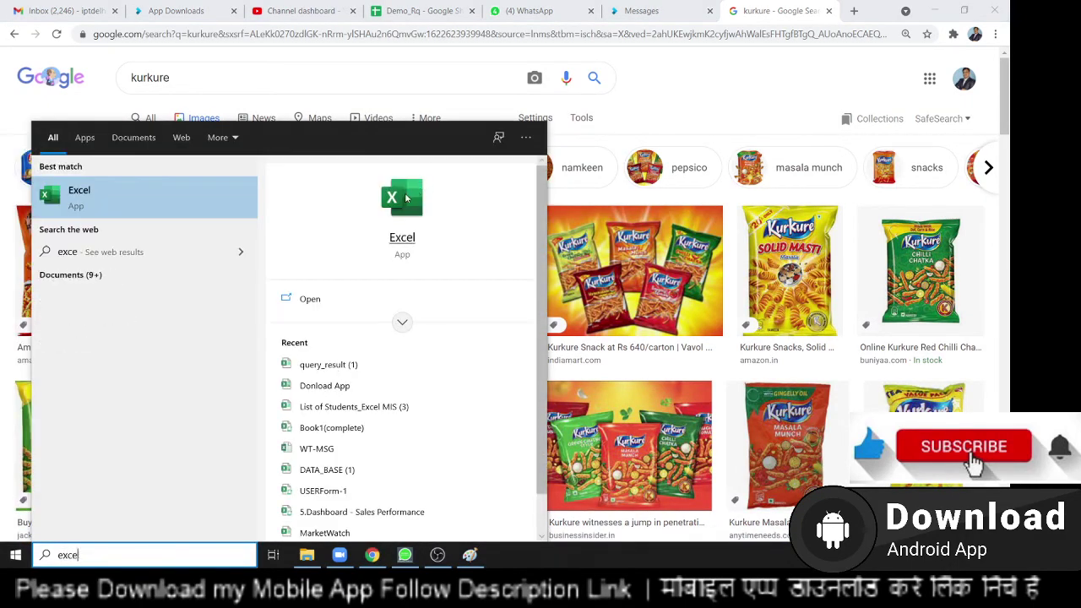
click(405, 196)
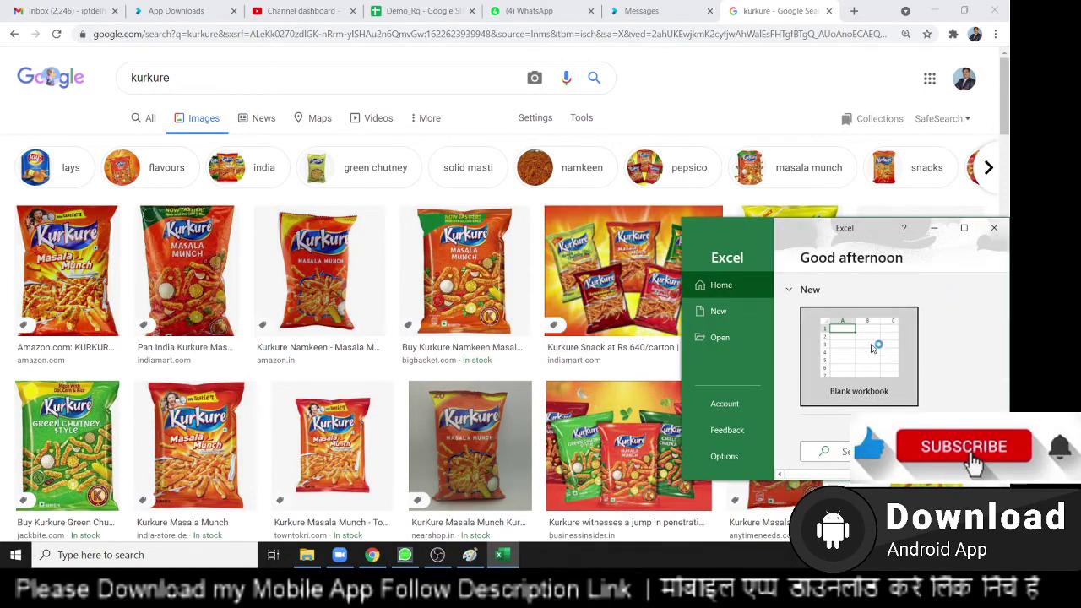
click(873, 348)
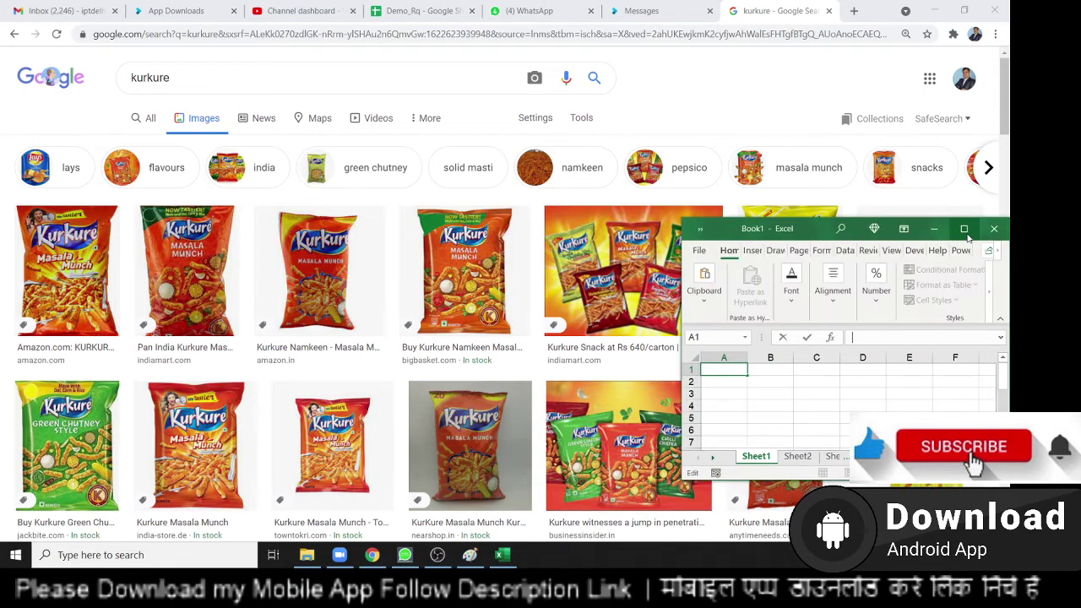
click(965, 231)
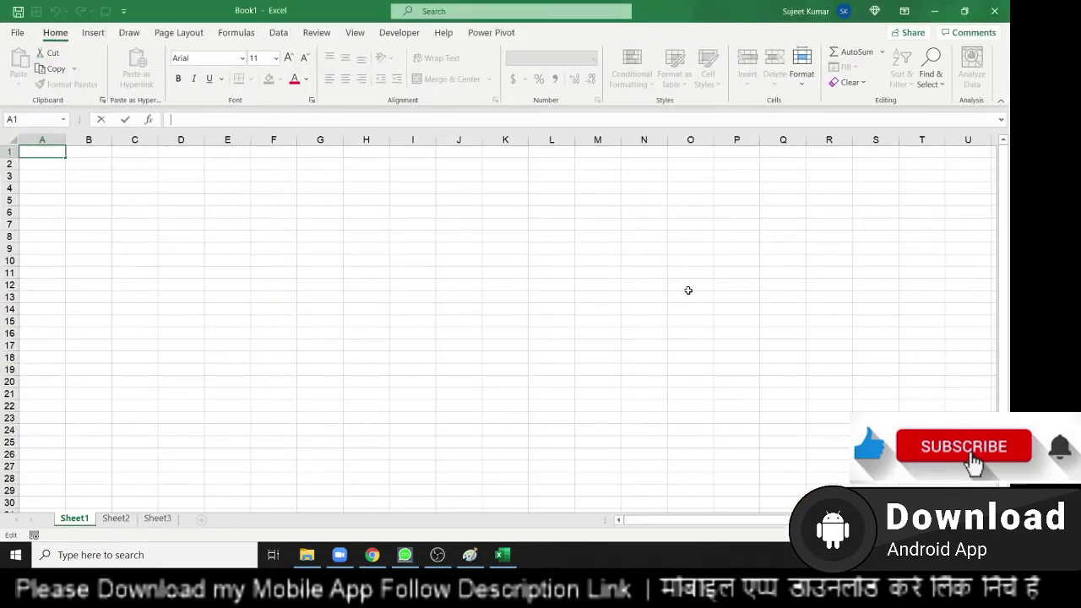
Step: Paste the Kurkure image into Sheet1, moving it near C4 and enlarging it
click(185, 268)
key(ctrl+v)
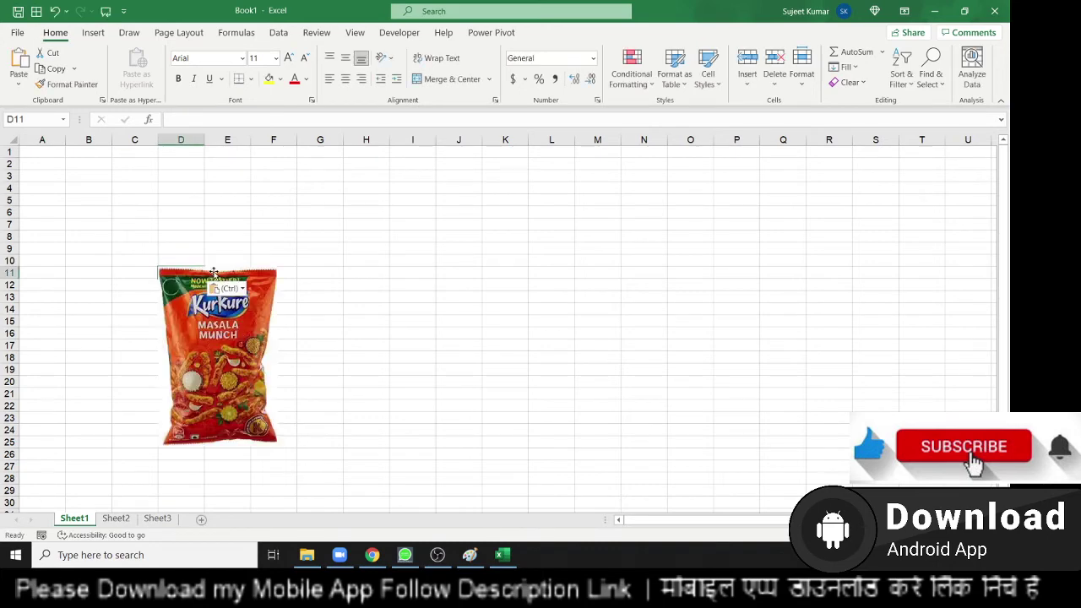
click(257, 351)
drag(255, 350, 224, 267)
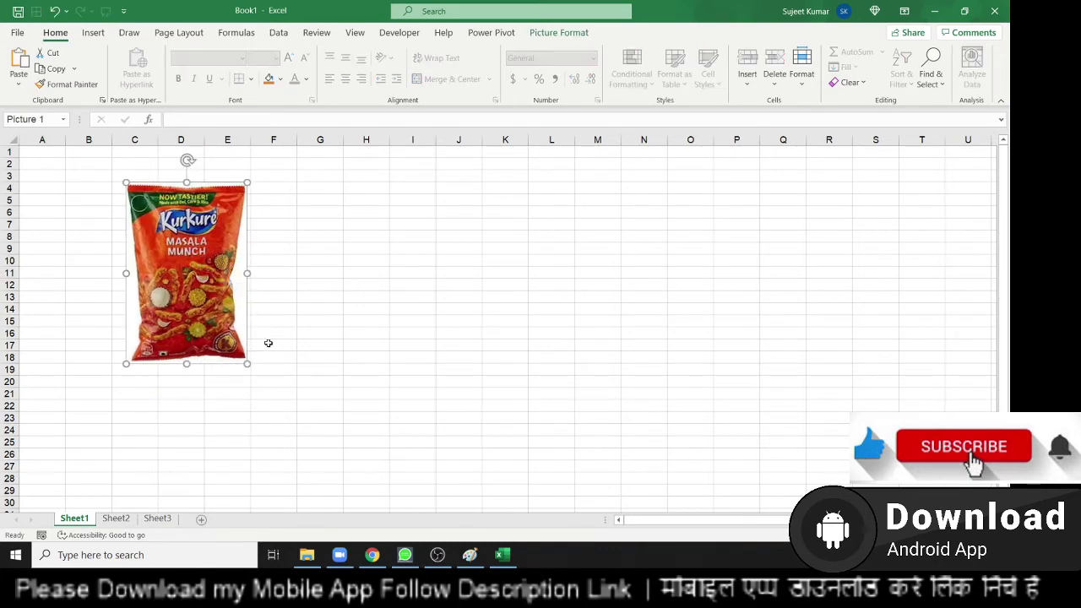
drag(246, 363, 458, 444)
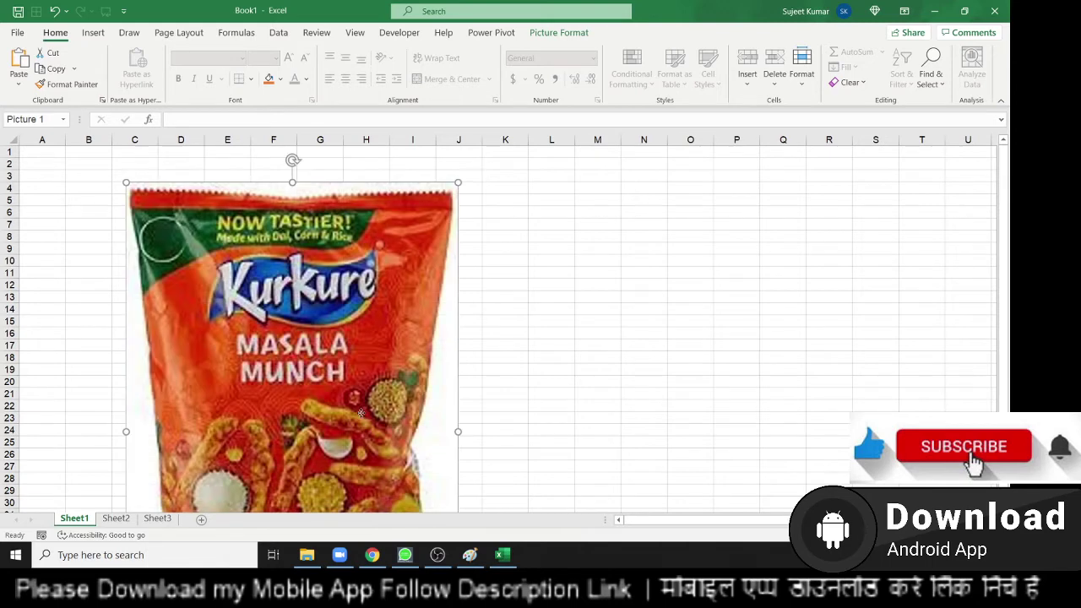
drag(360, 411, 333, 366)
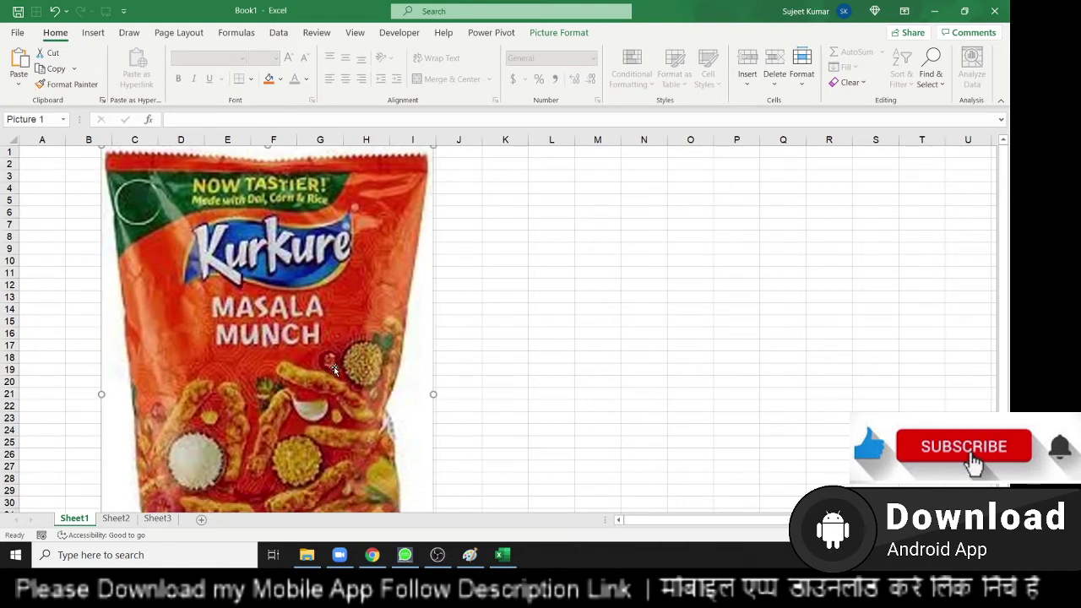
key(ctrl+v)
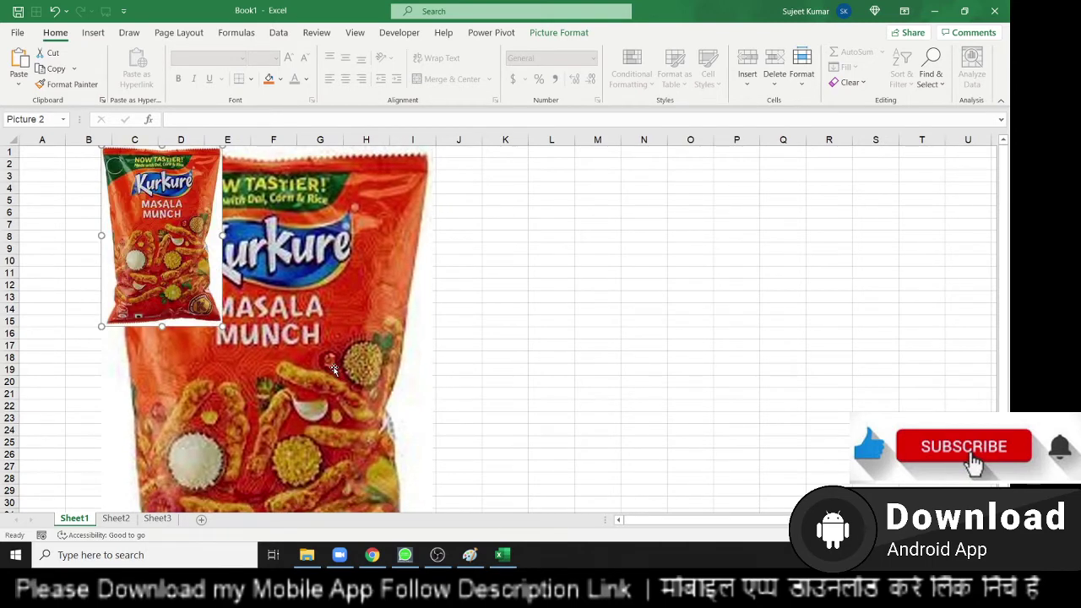
key(ctrl+z)
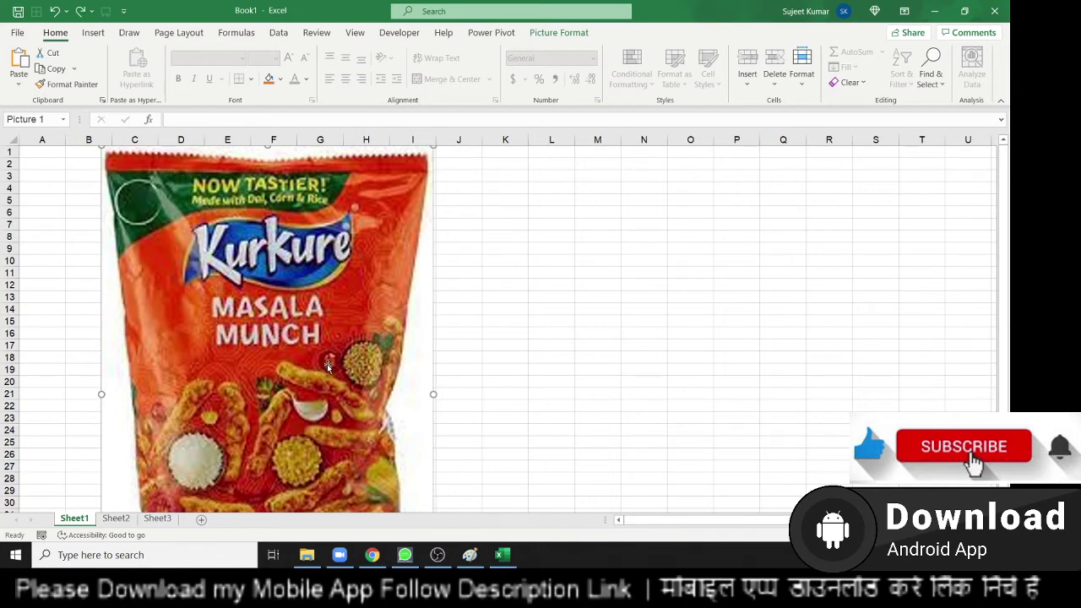
Step: Paste the Kurkure image into Paint, delete it, and undo to restore the canvas
click(469, 554)
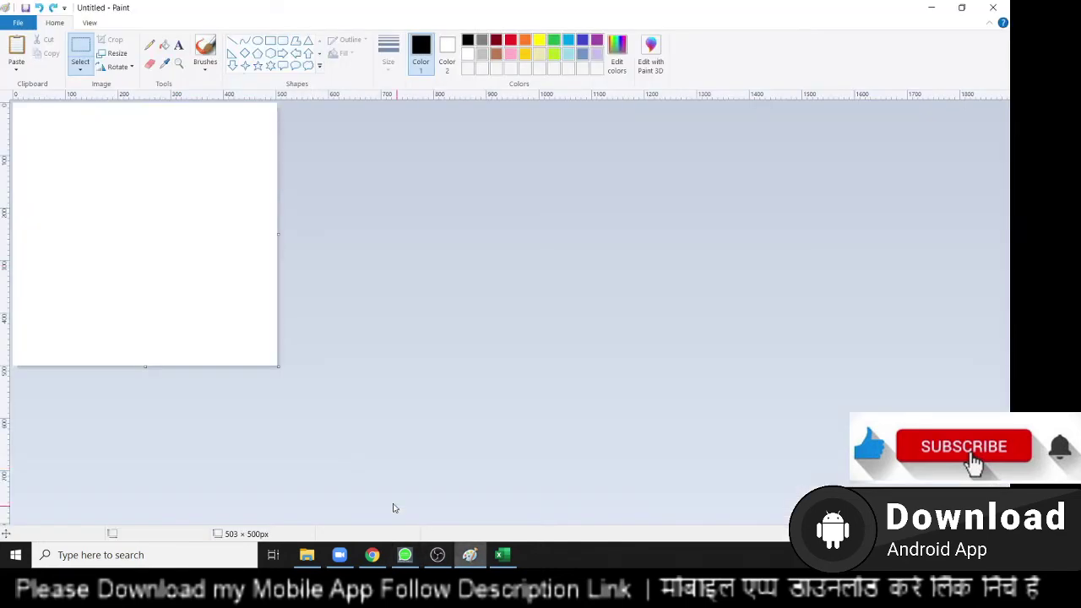
key(ctrl+v)
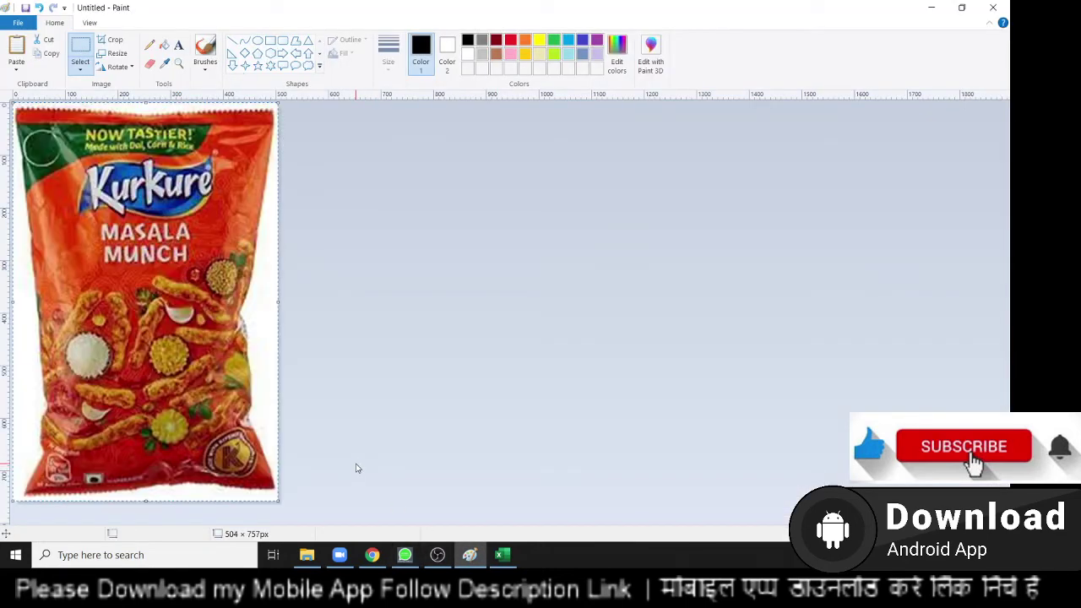
key(Delete)
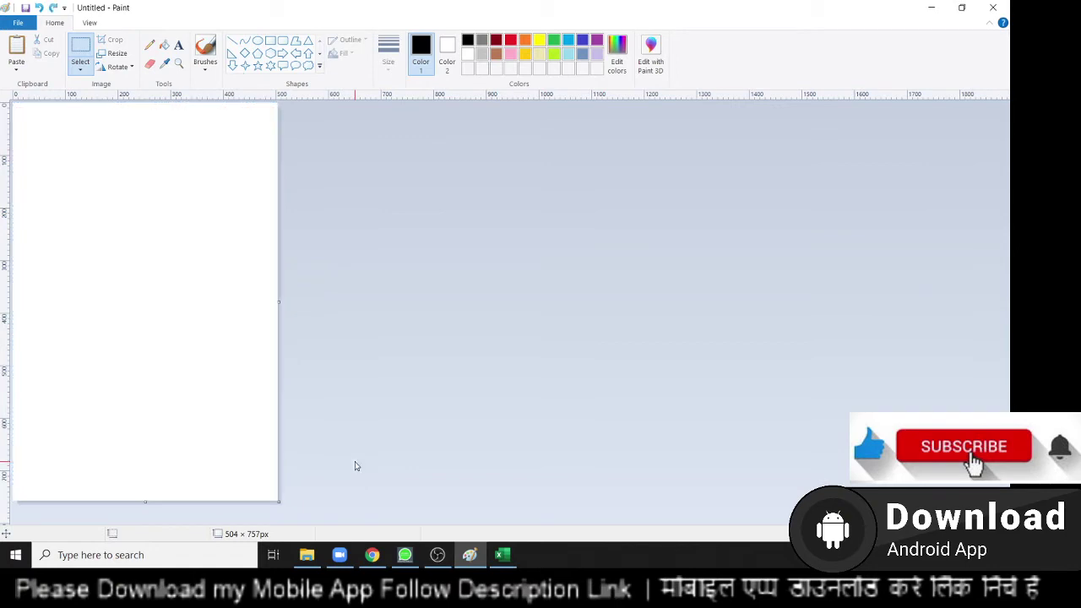
key(ctrl+z)
key(ctrl+z)
Step: Set the Excel picture's height and width to 5 inches in Picture Format
key(alt+Tab)
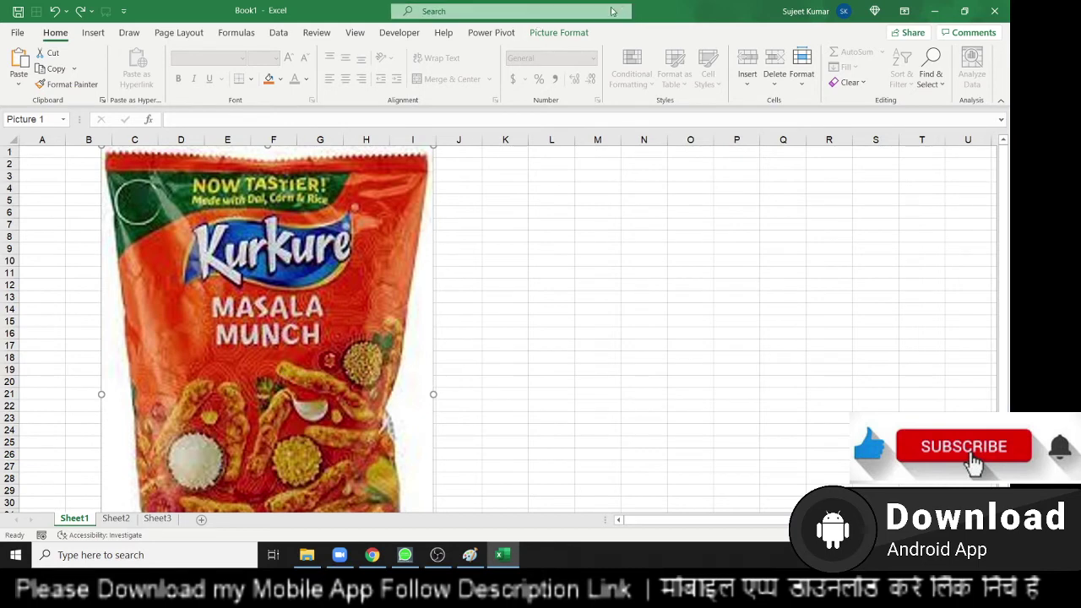
click(553, 34)
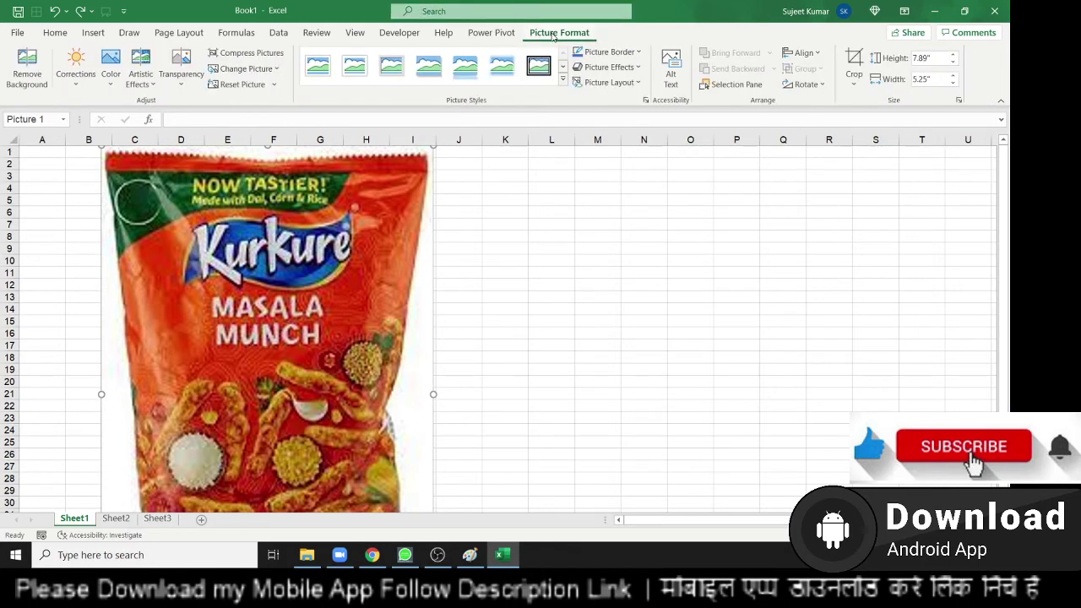
click(930, 58)
text(5)
key(Tab)
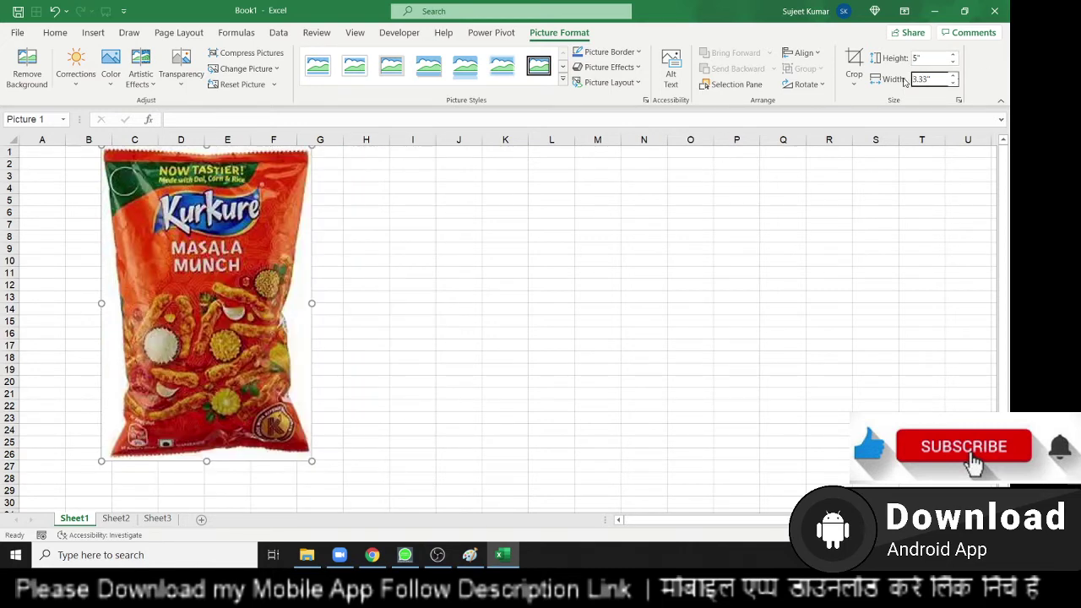
text(5)
key(Return)
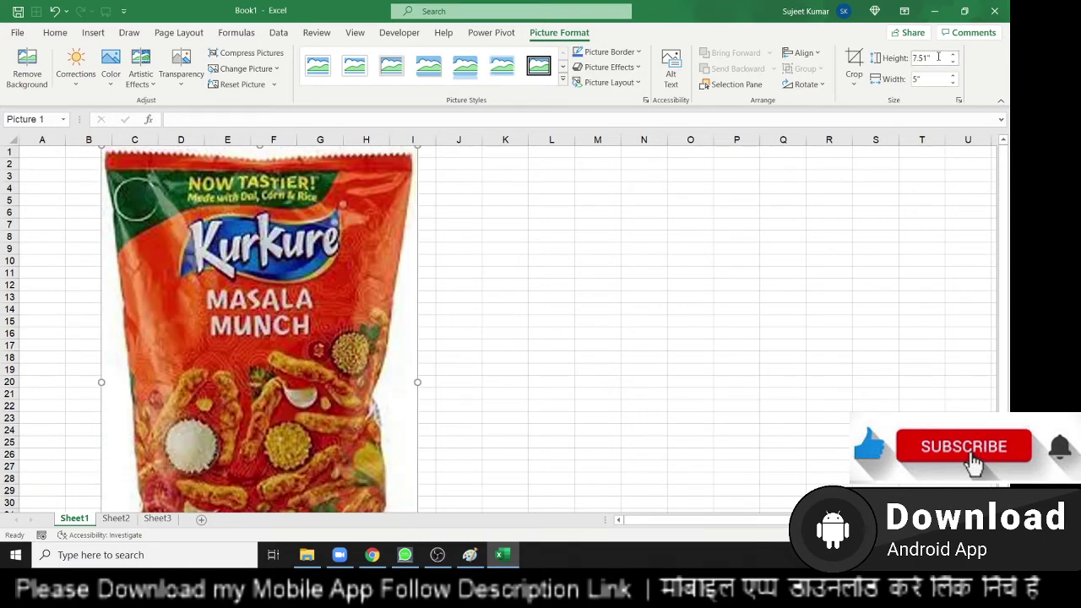
Step: Reset the picture height from 7.51" to 5" and stretch it wider to about 4.9"
click(930, 56)
double_click(930, 57)
text(5)
key(Return)
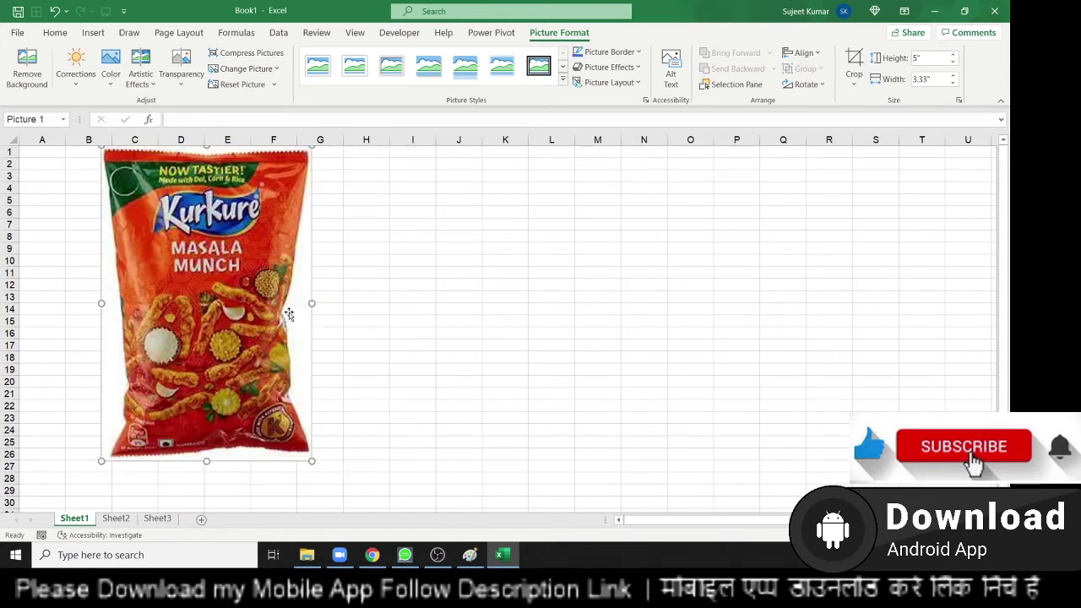
mouse_move(310, 304)
mouse_down()
mouse_move(444, 305)
mouse_move(396, 302)
mouse_up()
click(362, 304)
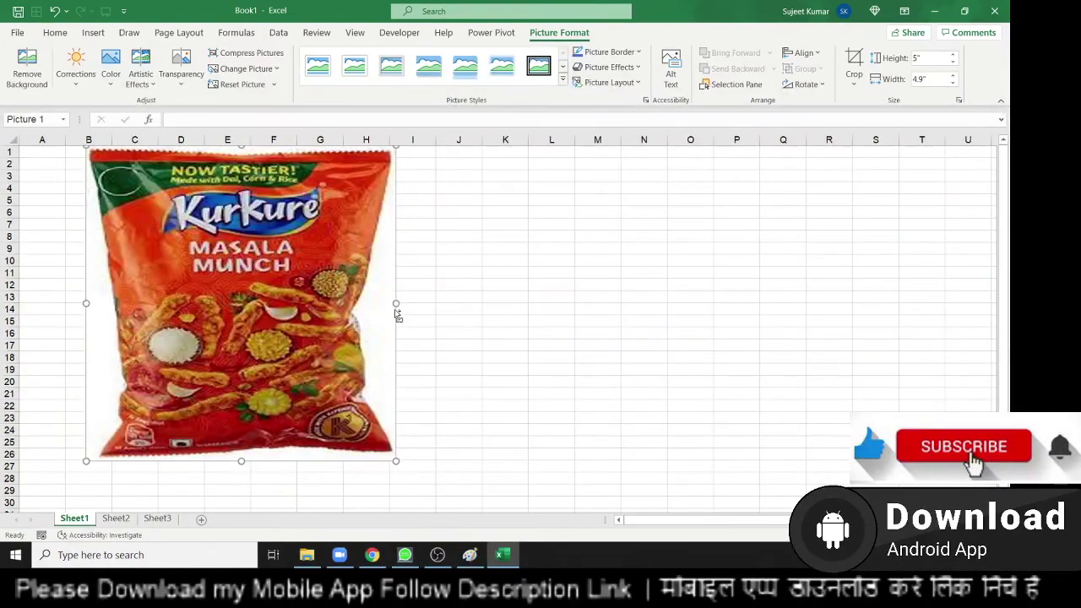
Step: Copy the resized Kurkure picture from Excel into Paint's canvas, then return to Excel
key(ctrl+c)
key(alt+Tab)
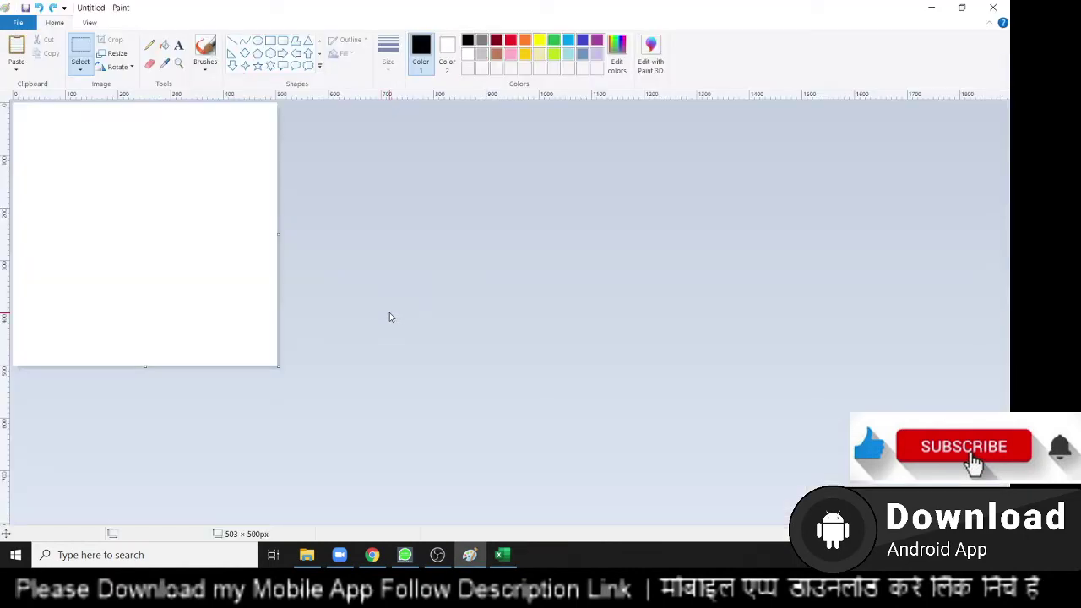
key(ctrl+v)
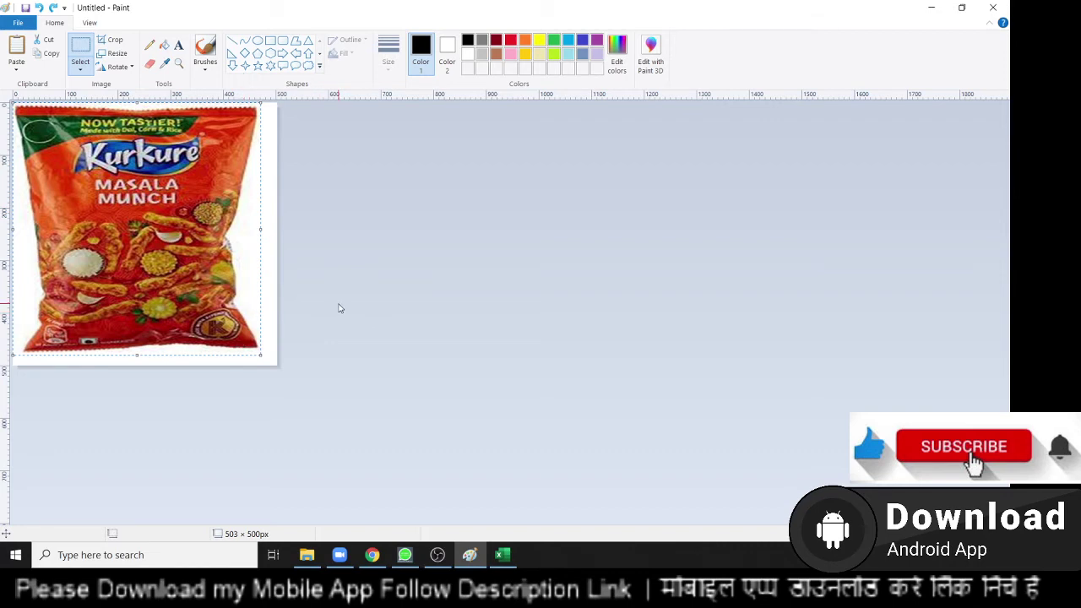
key(alt+Tab)
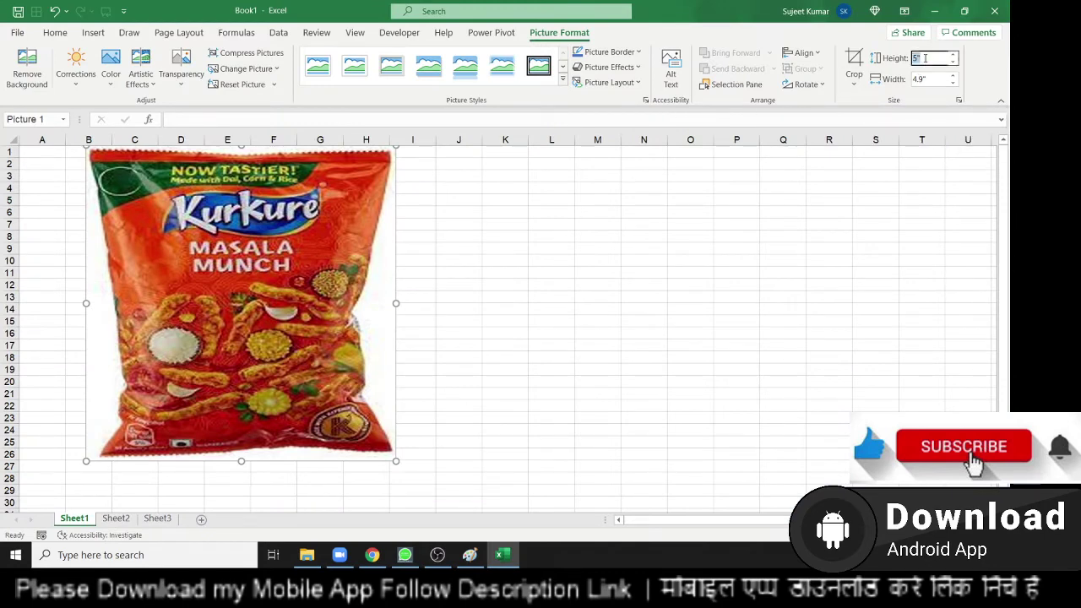
Step: Nudge the picture width up to 5" and back down to 4.9"
click(928, 79)
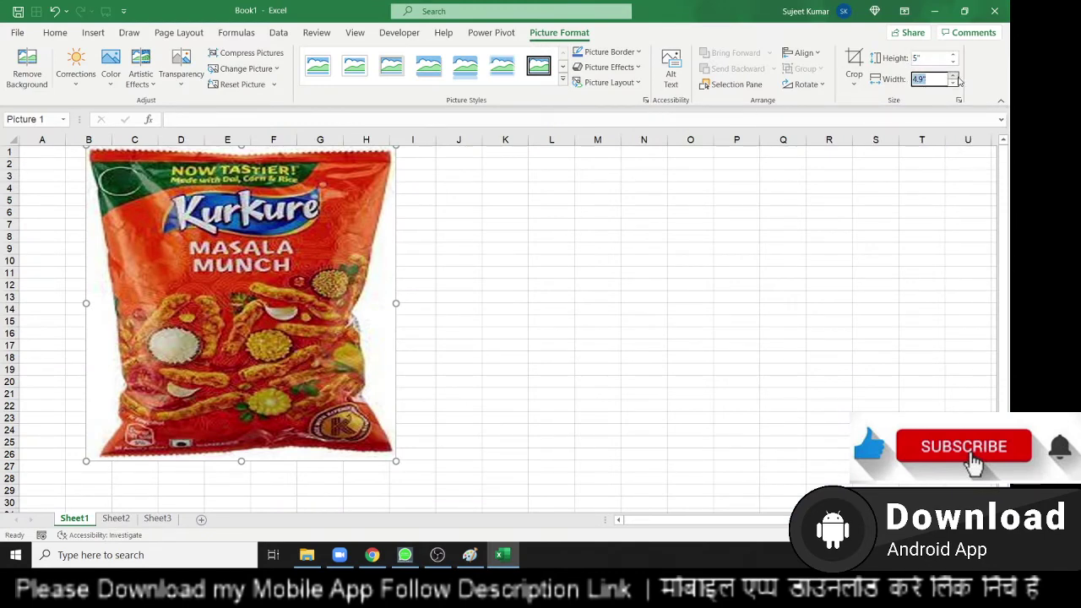
click(953, 76)
click(953, 83)
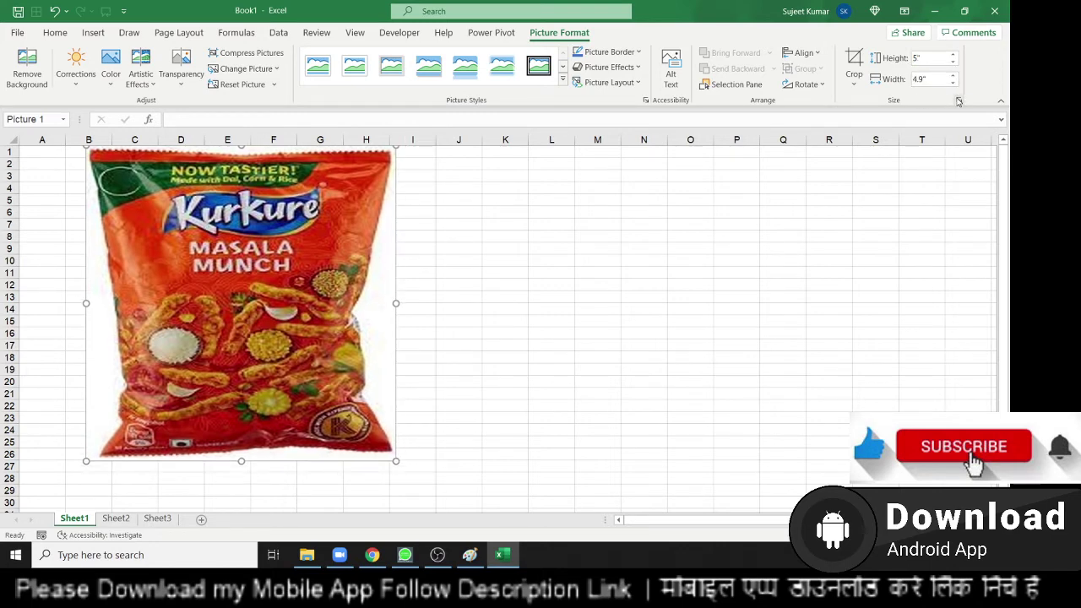
click(958, 101)
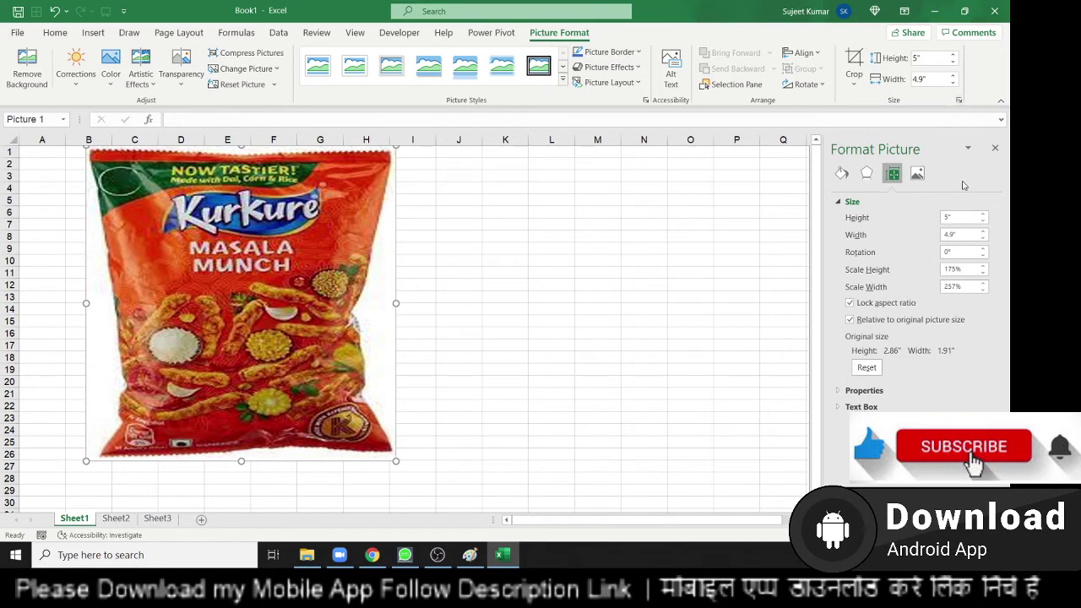
Step: Enter 5" for both width and height in the picture size settings
click(959, 219)
drag(958, 234, 943, 234)
text(5)
key(Return)
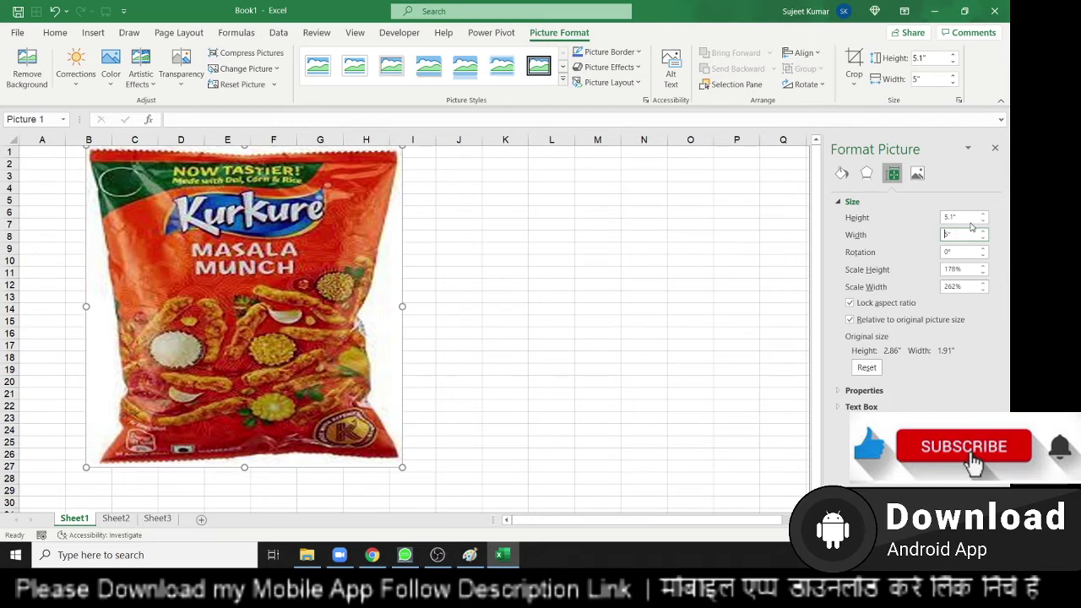
drag(969, 218, 942, 218)
text(5)
key(Return)
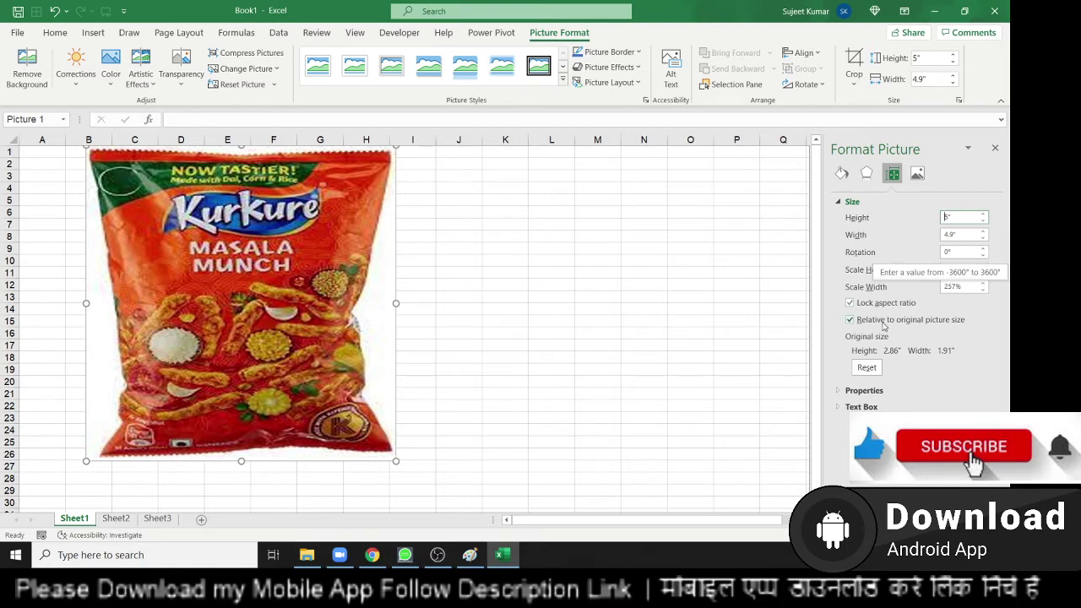
Step: Turn off relative-to-original scaling and re-enter 5" width and 5" height
click(883, 326)
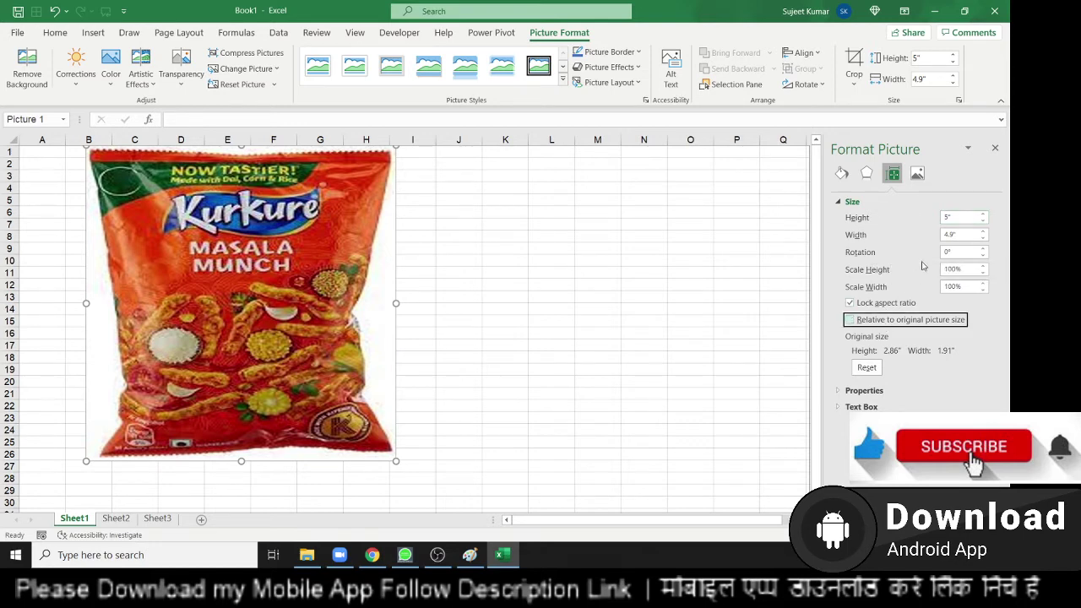
mouse_move(959, 235)
mouse_down()
mouse_move(942, 237)
mouse_move(942, 218)
mouse_up()
text(5)
key(Return)
text(5)
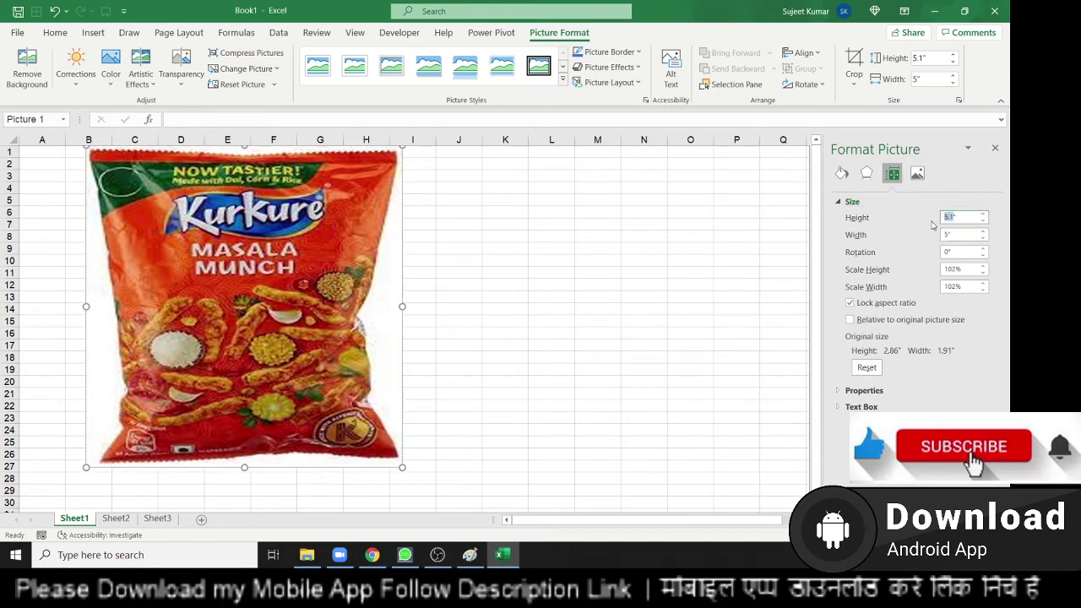
key(Tab)
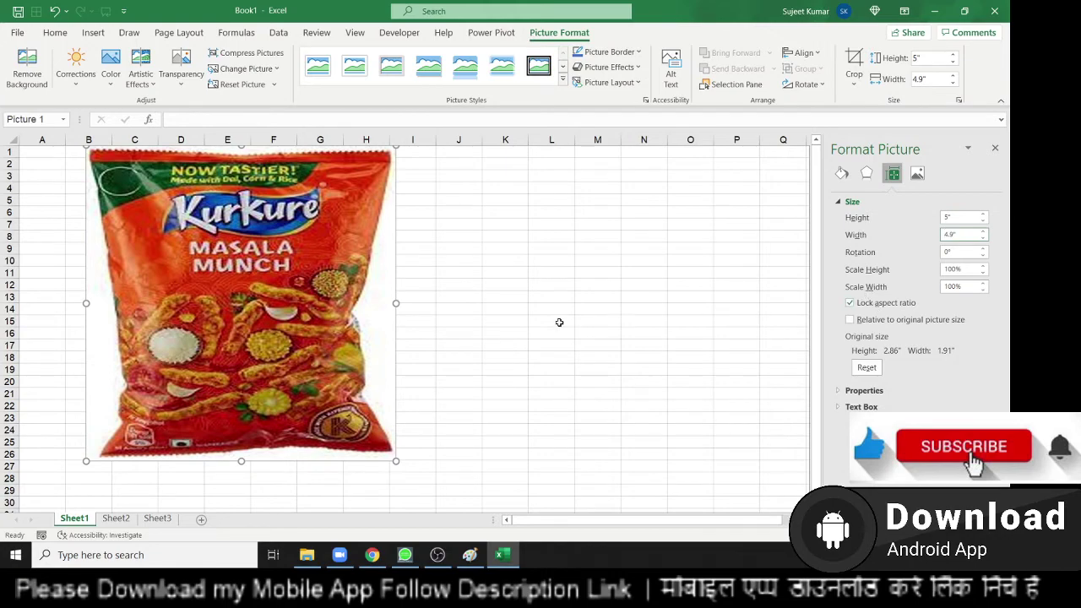
Step: Move Paint's Kurkure image into Excel, shrink it to about 20%, and paste it back into Paint
key(super+d)
key(alt+Tab)
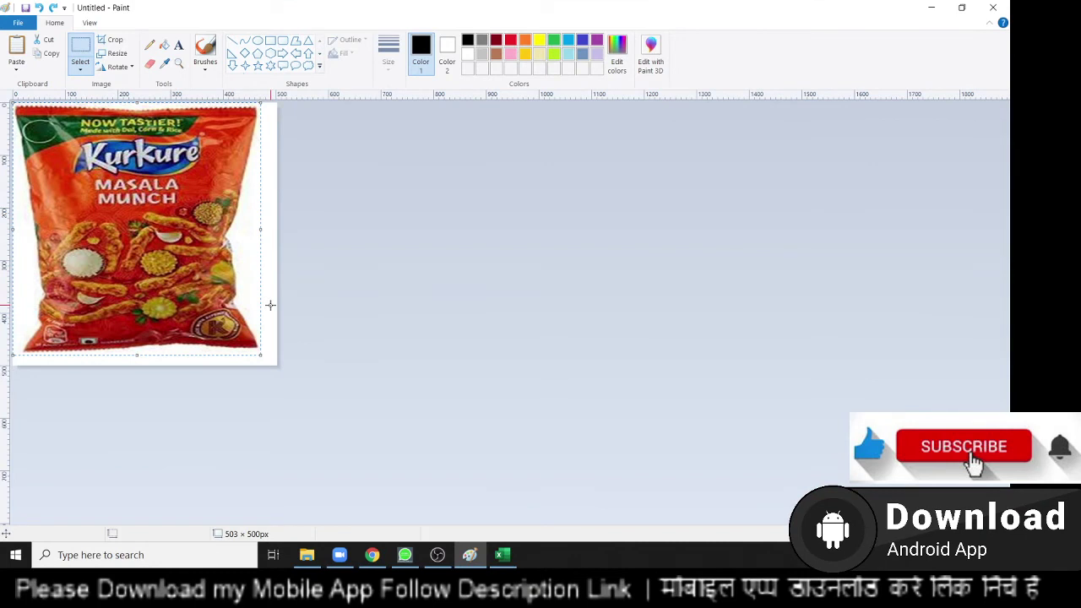
key(Delete)
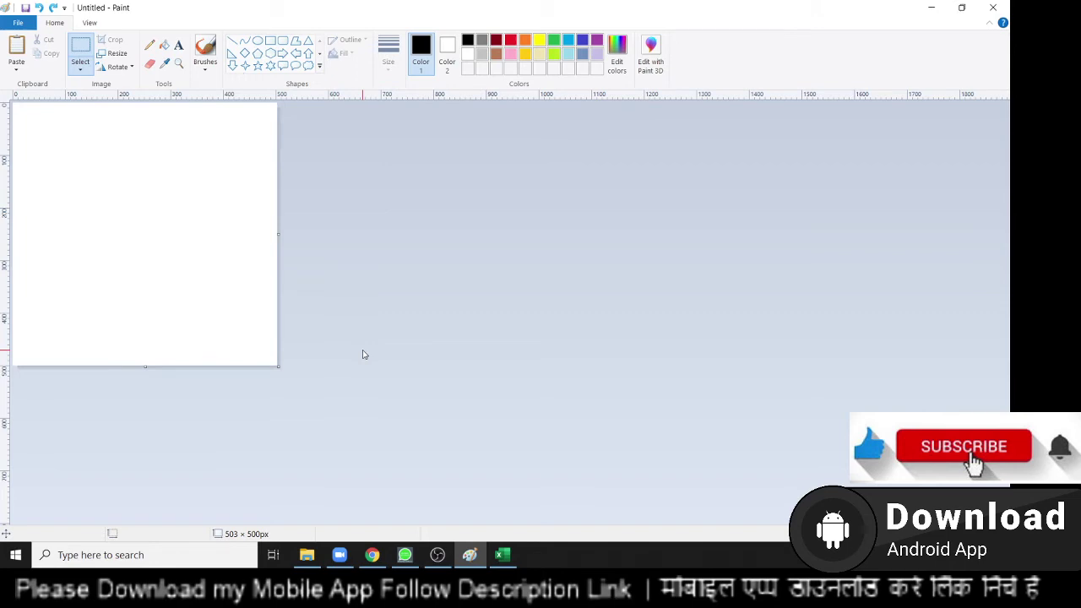
key(ctrl+v)
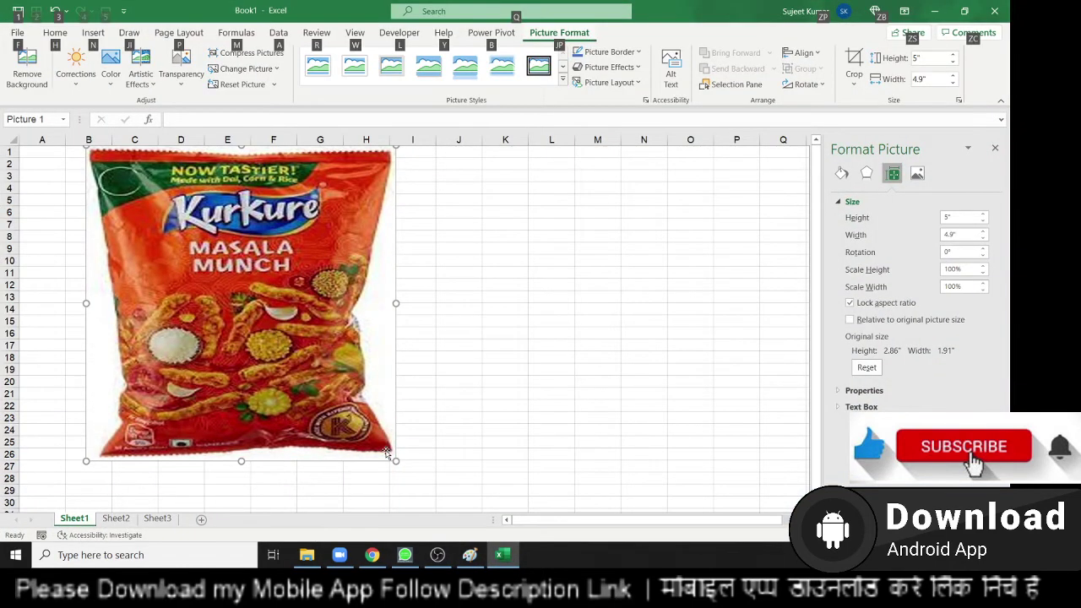
mouse_move(396, 461)
mouse_down()
mouse_move(157, 202)
mouse_move(148, 208)
mouse_up()
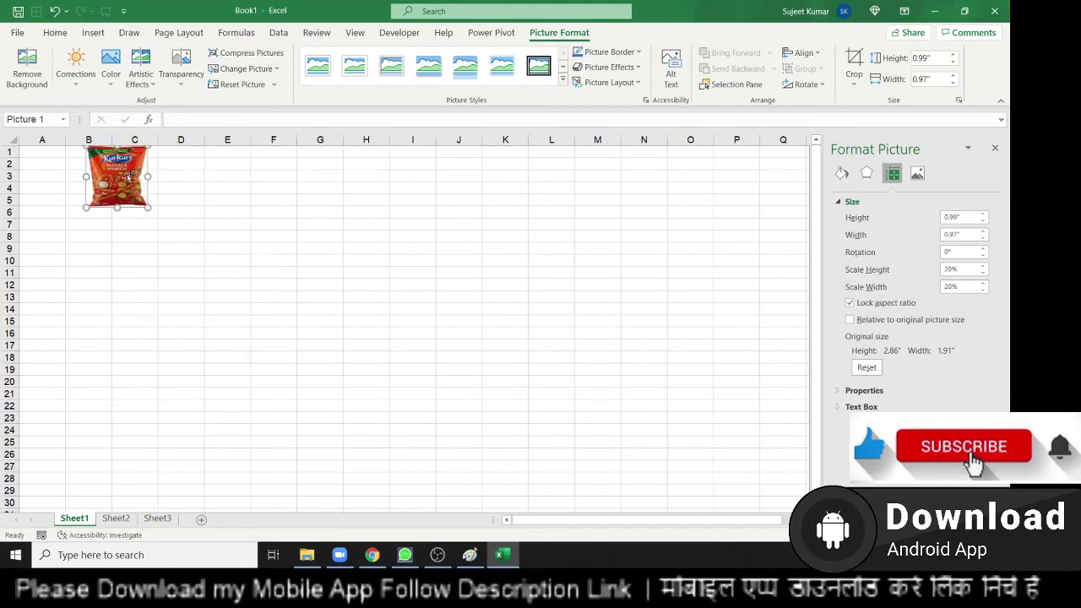
key(alt+Tab)
key(ctrl+v)
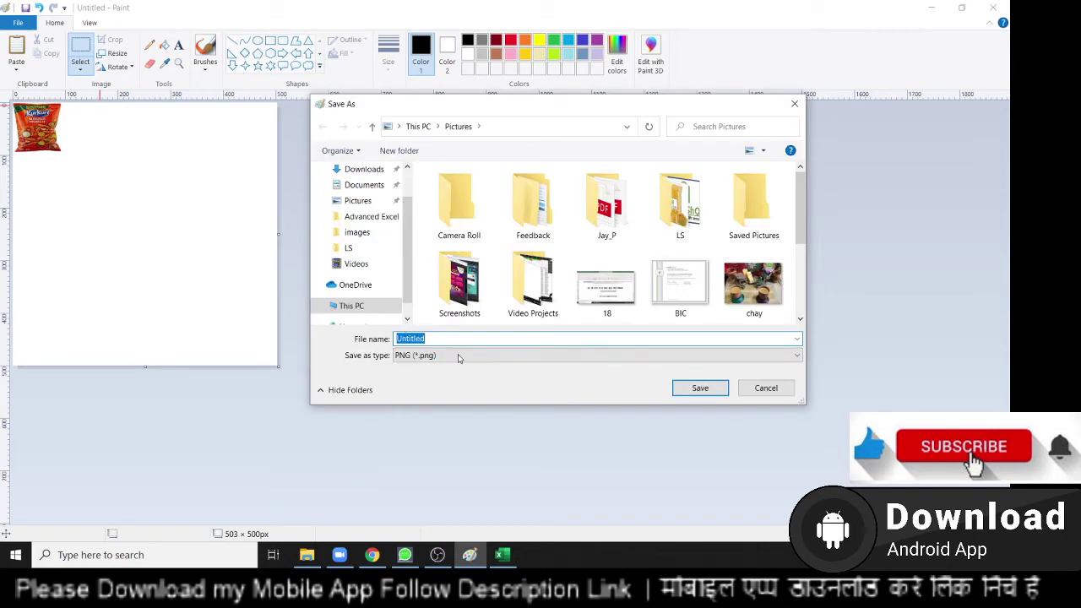
click(743, 296)
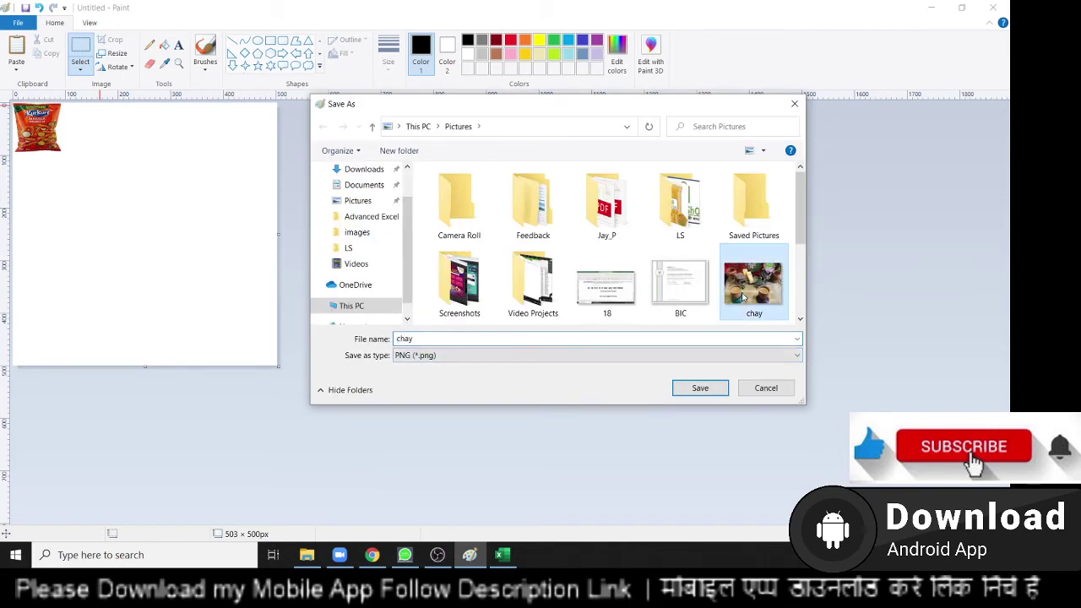
scroll(743, 293, down, 1)
scroll(743, 293, down, 1)
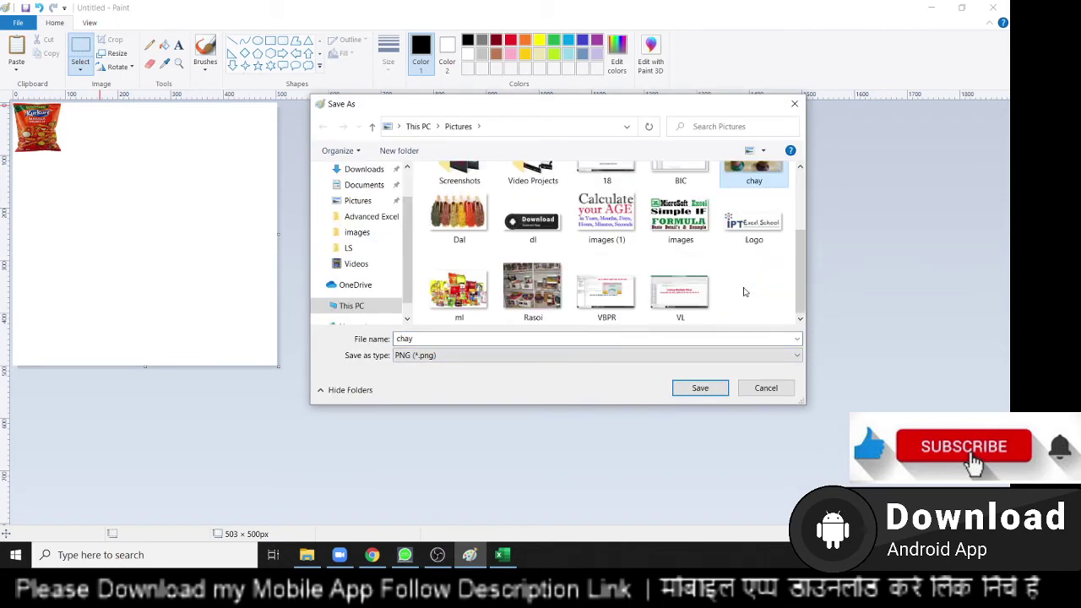
click(470, 225)
click(531, 295)
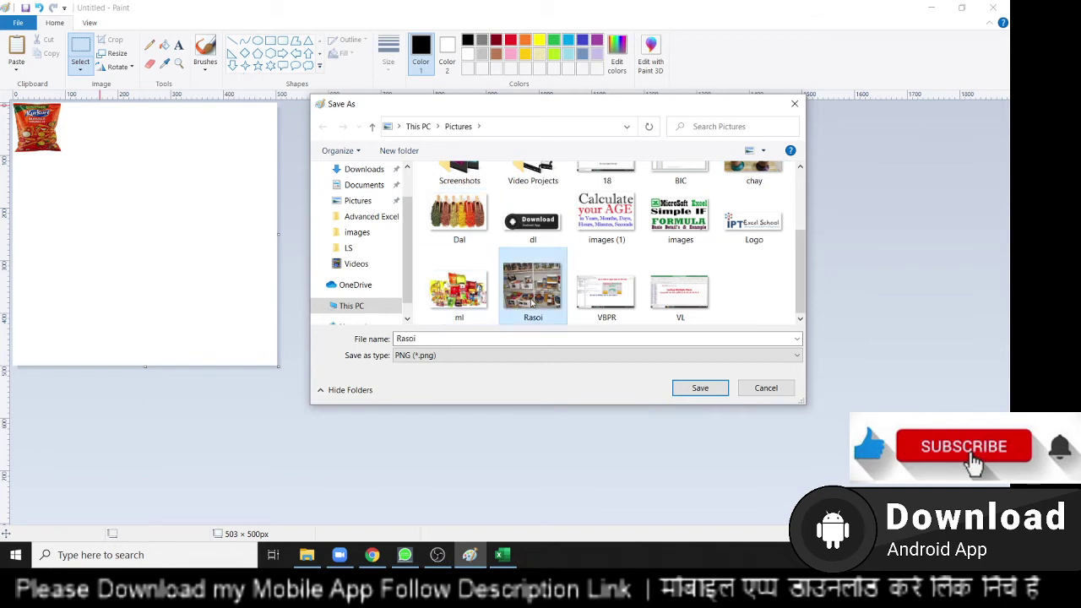
click(761, 393)
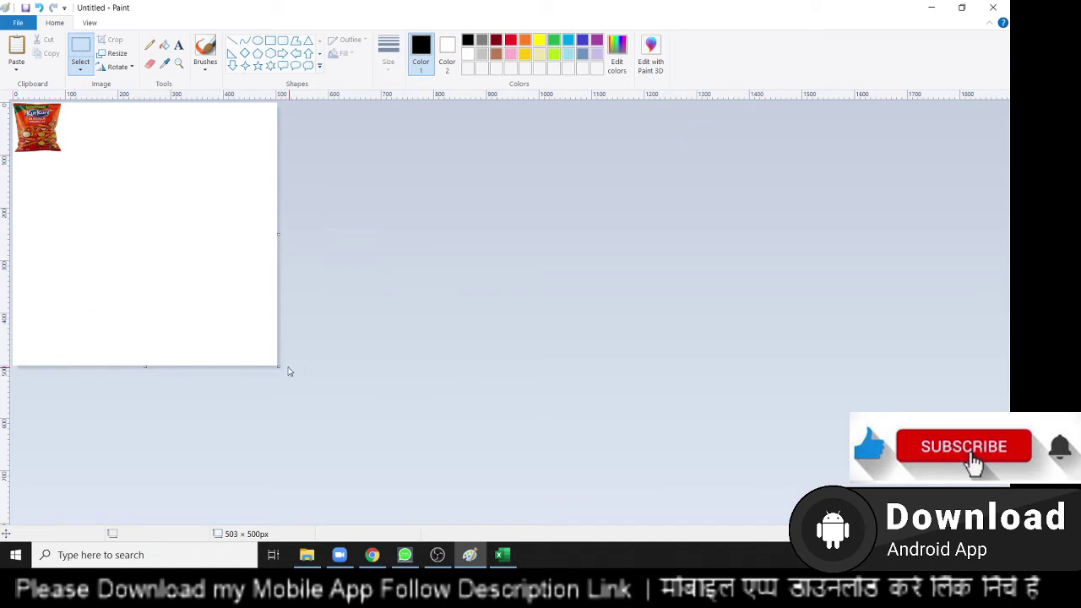
Step: Try cropping to the Kurkure image, revert, then delete it to leave a blank 503×500px canvas
drag(13, 103, 68, 160)
key(ctrl+shift+x)
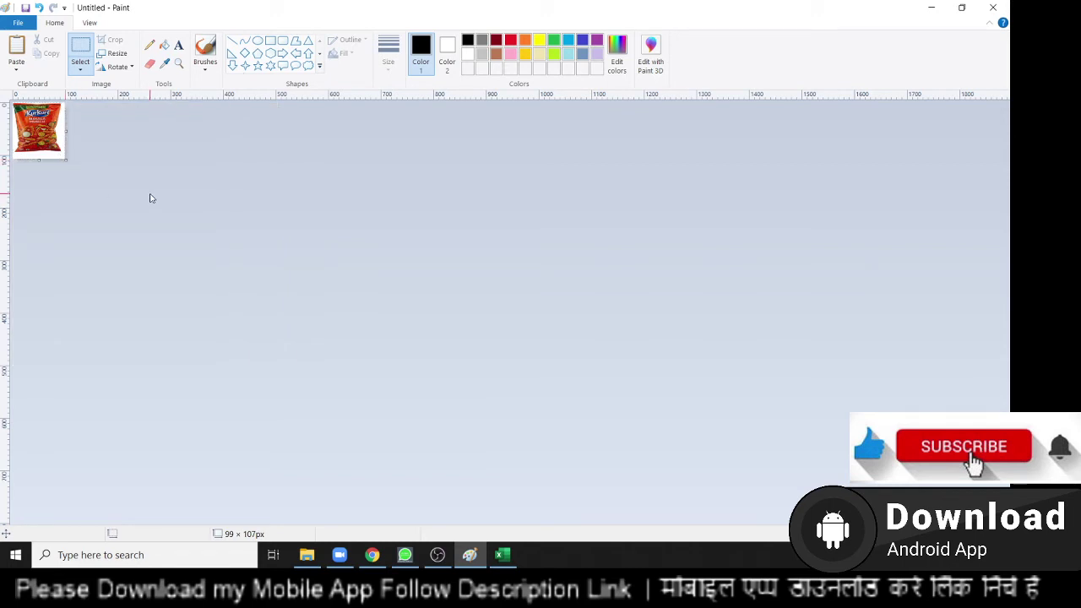
key(ctrl+v)
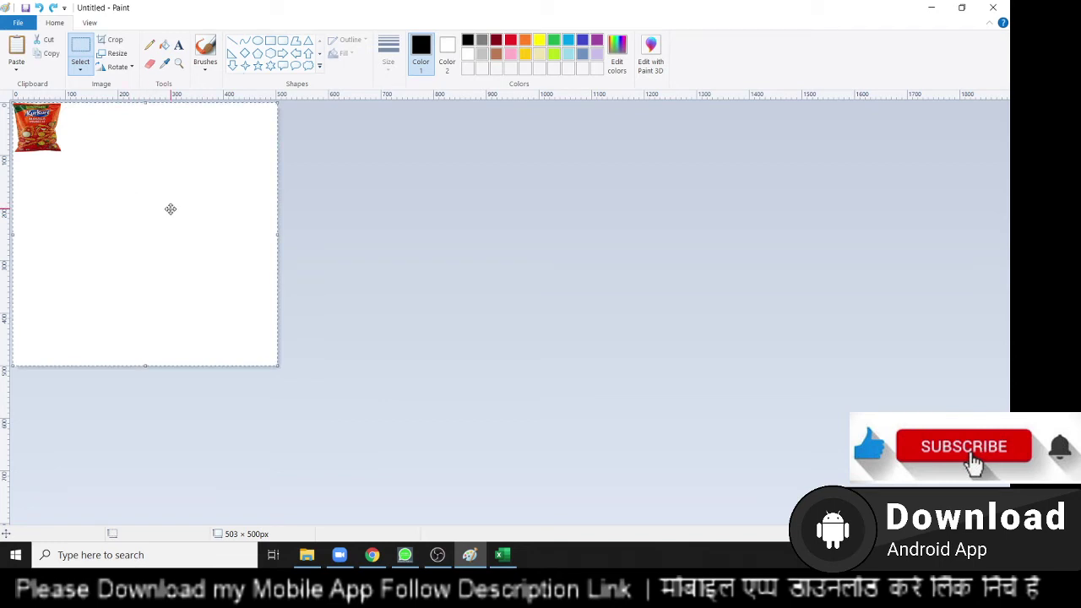
key(Delete)
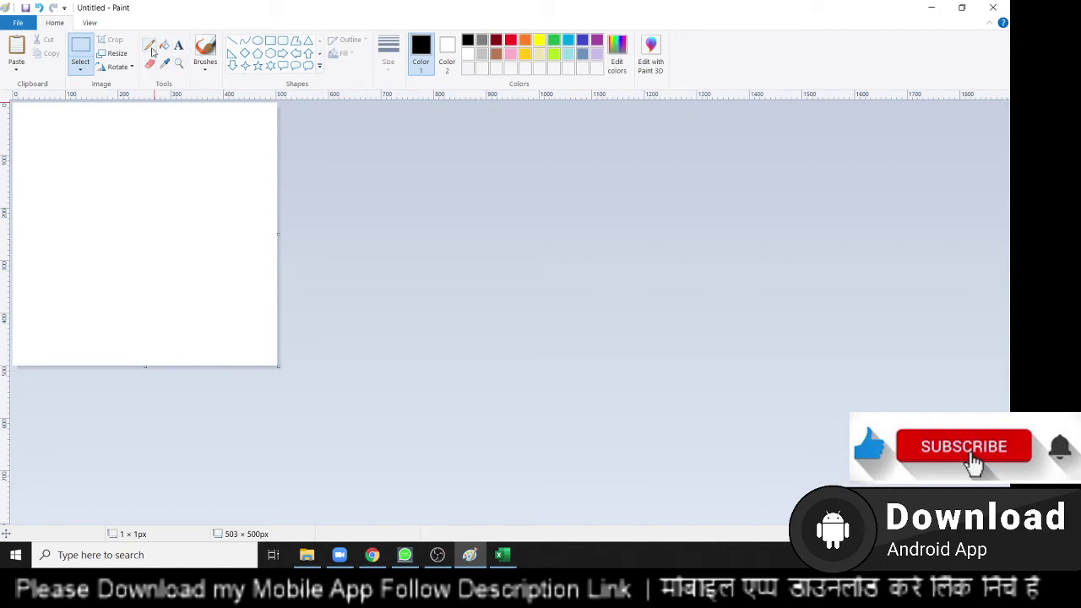
click(152, 51)
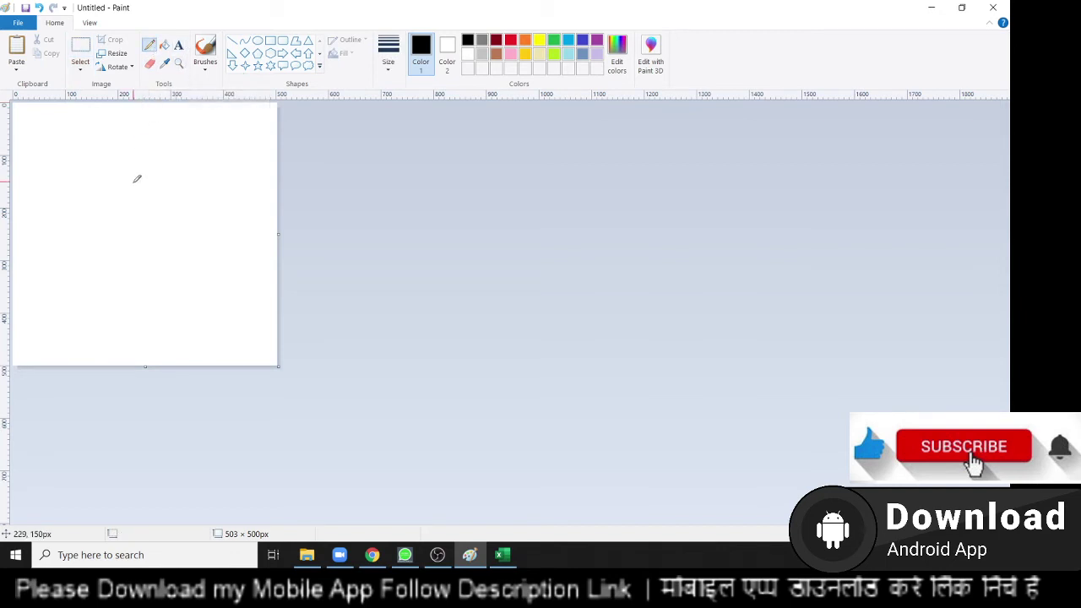
mouse_move(127, 174)
mouse_down()
mouse_move(111, 167)
mouse_move(163, 208)
mouse_move(168, 184)
mouse_up()
click(149, 64)
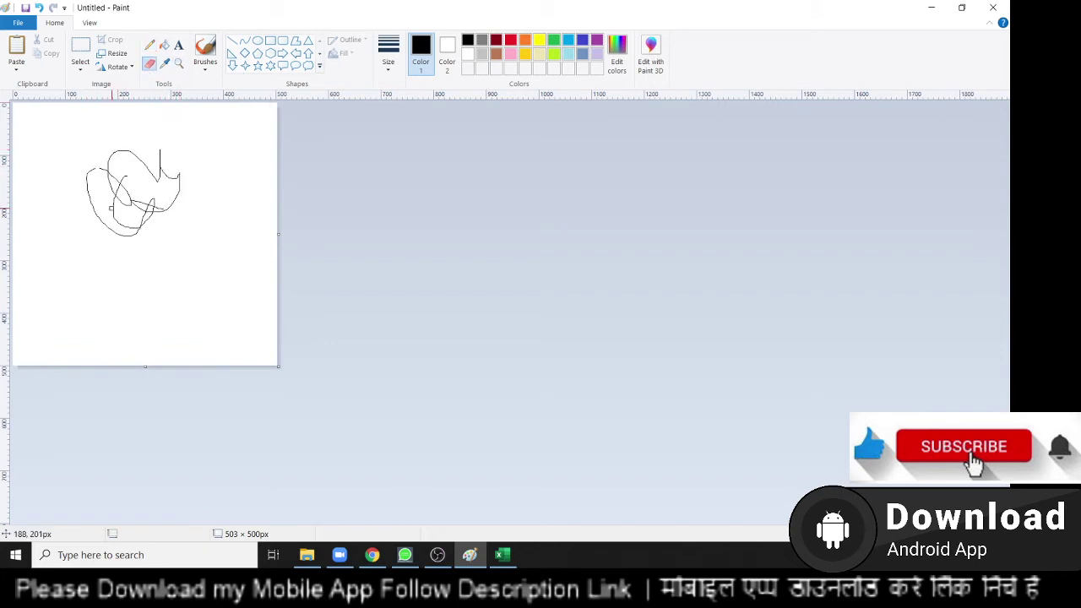
drag(111, 208, 119, 177)
scroll(214, 261, up, 3)
scroll(214, 262, down, 1)
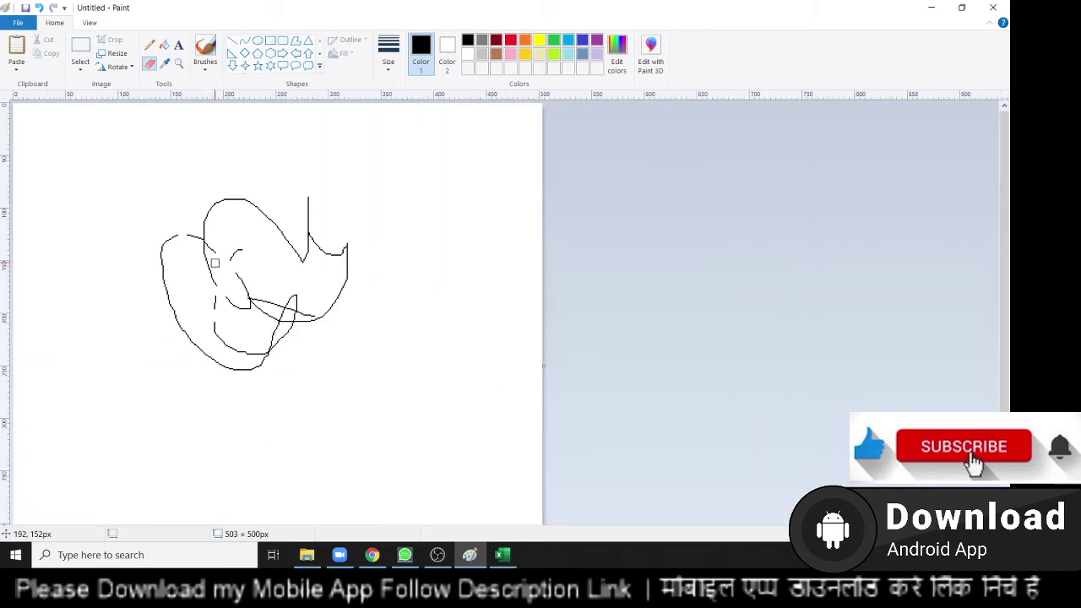
scroll(215, 262, down, 2)
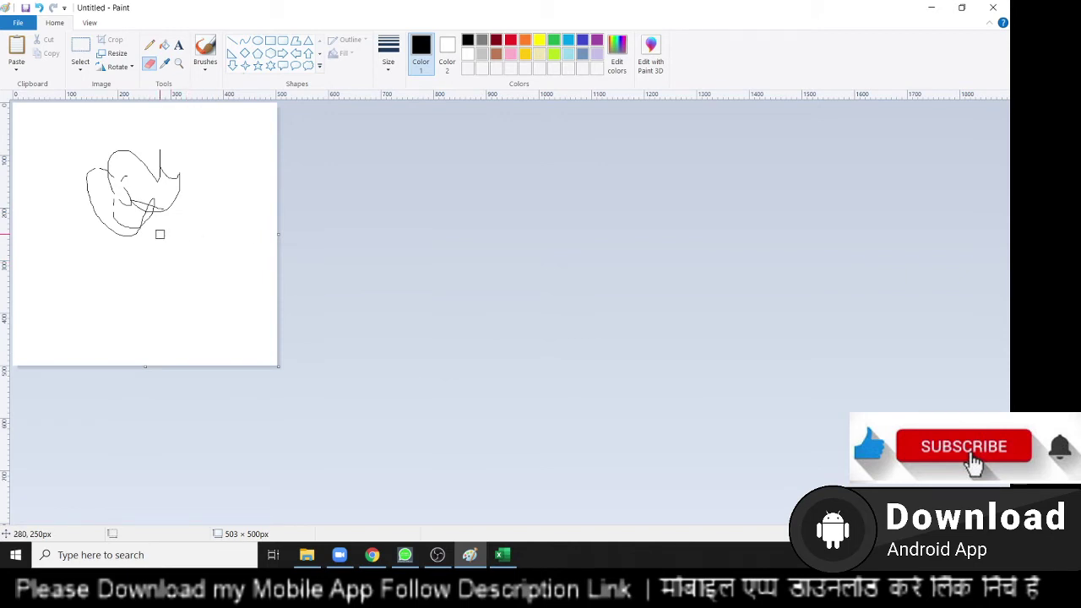
key(ctrl+plus)
key(ctrl+plus)
key(ctrl+plus)
key(ctrl+plus)
key(ctrl+plus)
mouse_move(159, 234)
mouse_down()
mouse_move(114, 231)
mouse_move(138, 234)
mouse_move(126, 191)
mouse_move(75, 170)
mouse_move(96, 179)
mouse_move(177, 158)
mouse_up()
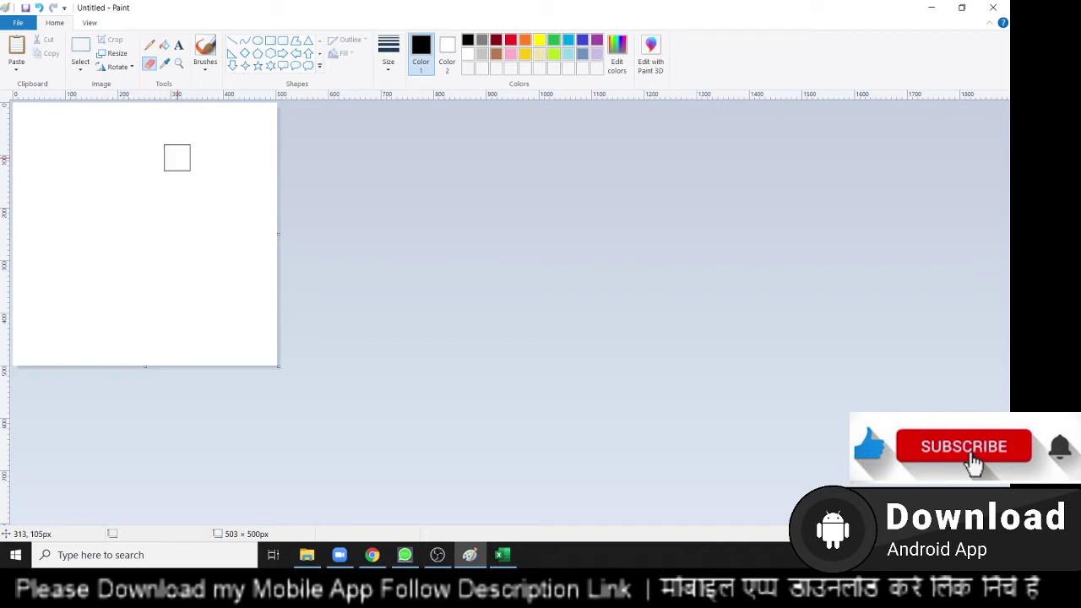
Step: Make green the Color 1 with the Fill tool, flood the canvas, then undo the fill
click(166, 47)
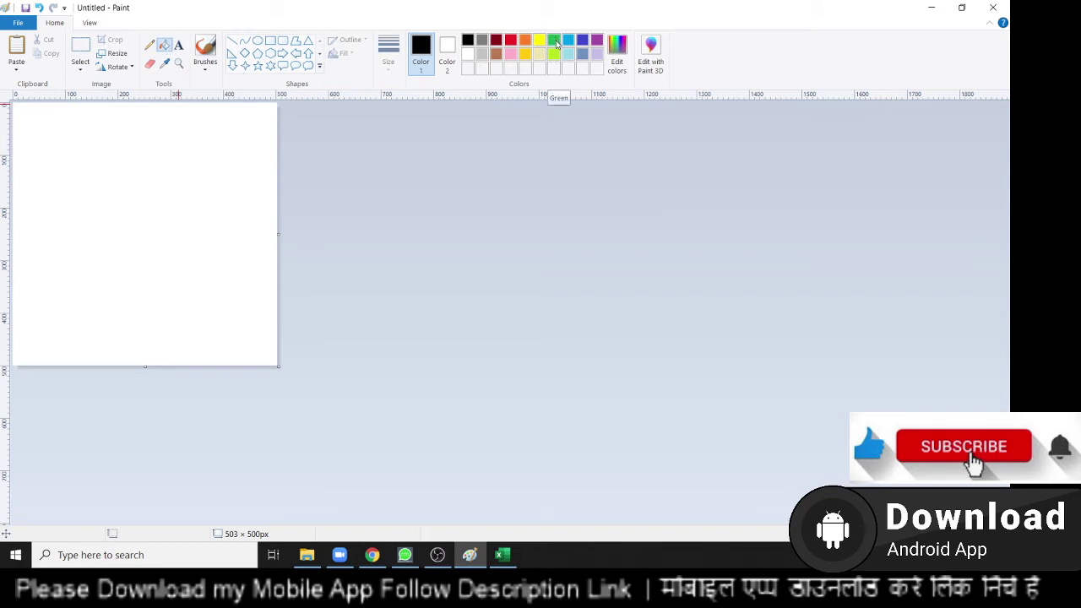
click(555, 42)
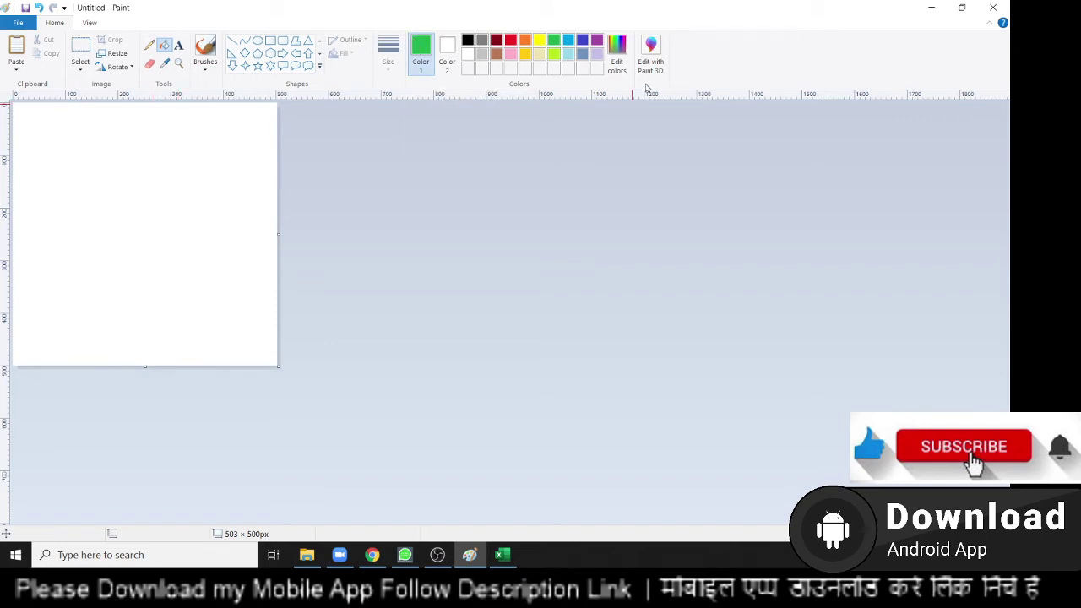
click(443, 56)
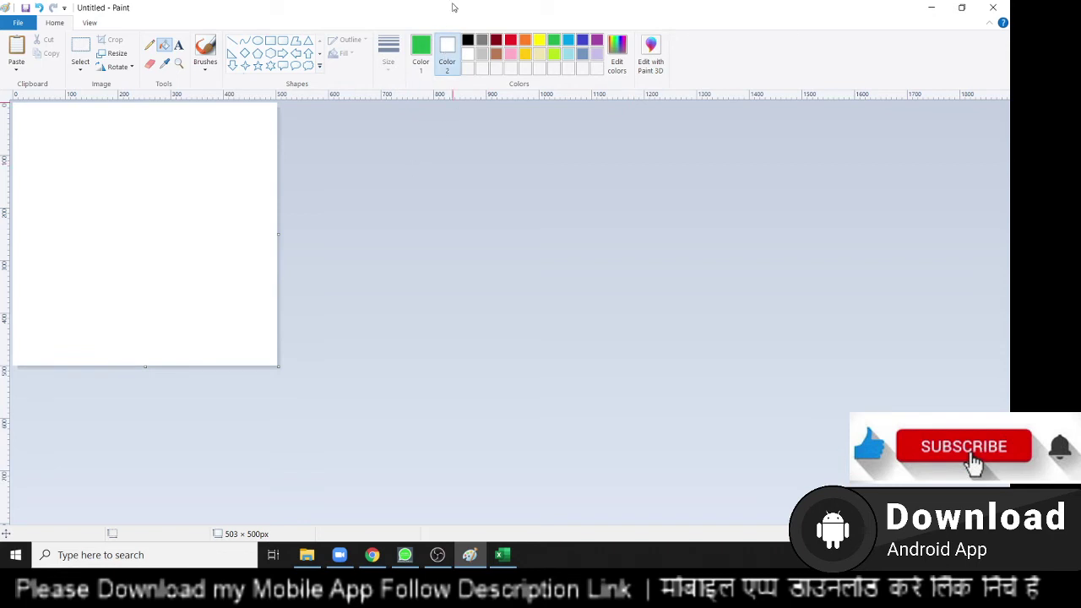
click(420, 51)
click(422, 49)
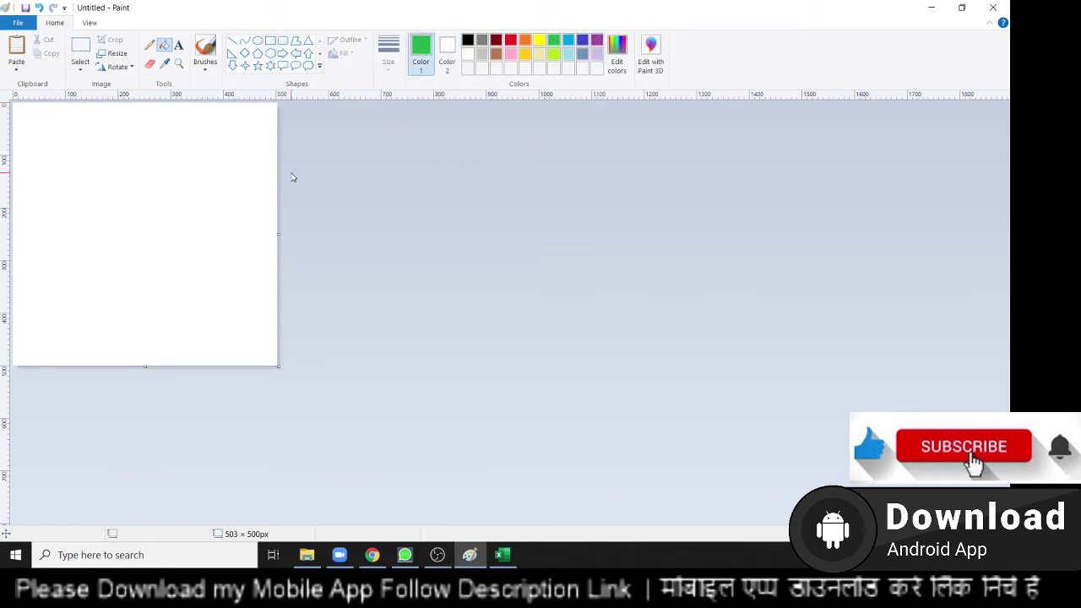
click(203, 198)
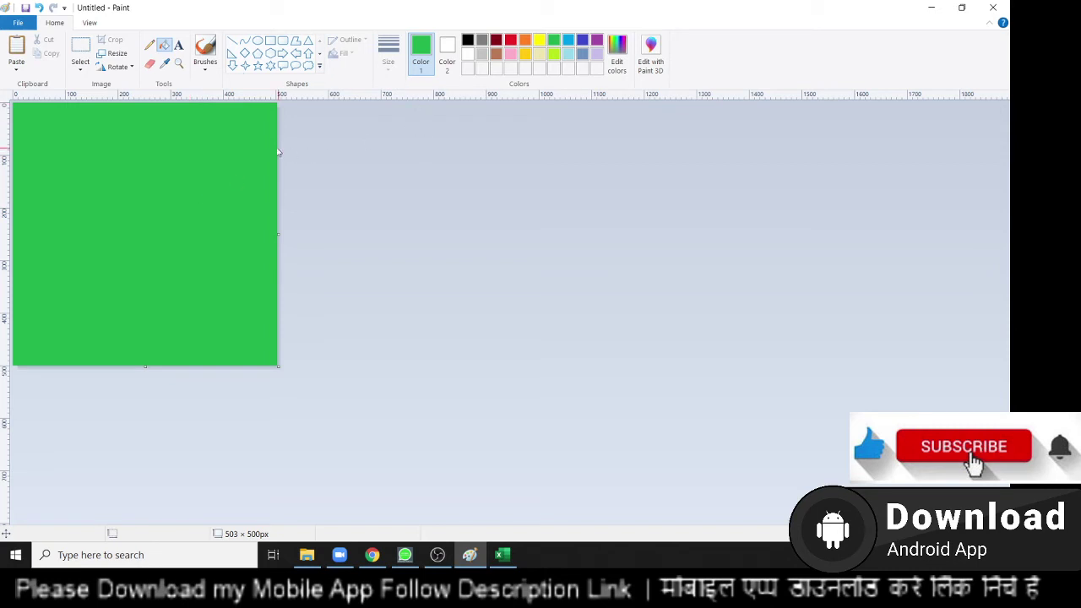
key(ctrl+z)
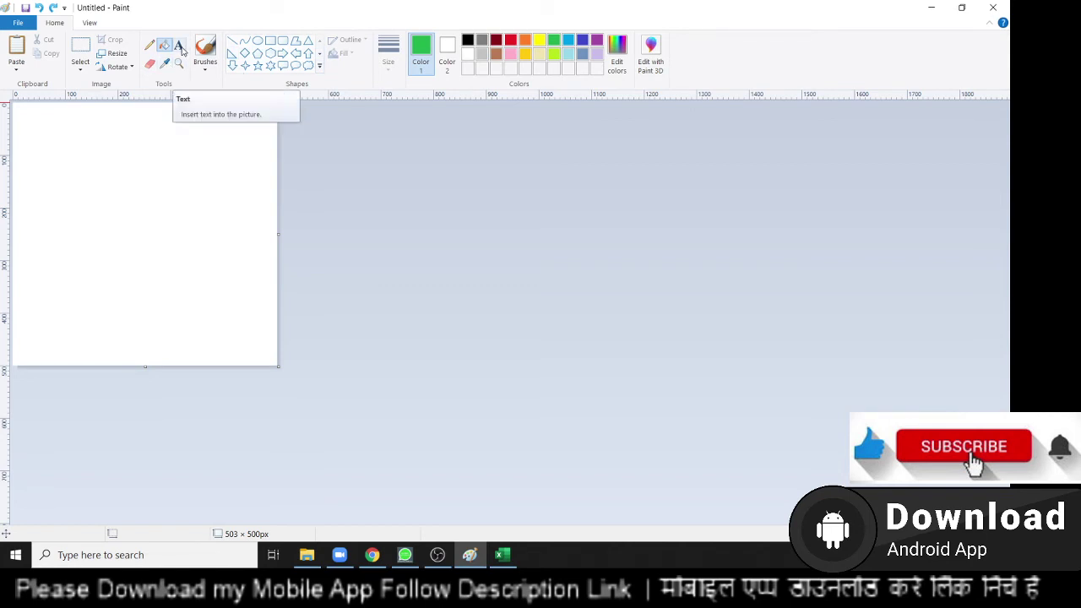
Step: Add the green text 'IPT Excel School' near the canvas bottom-left
click(180, 49)
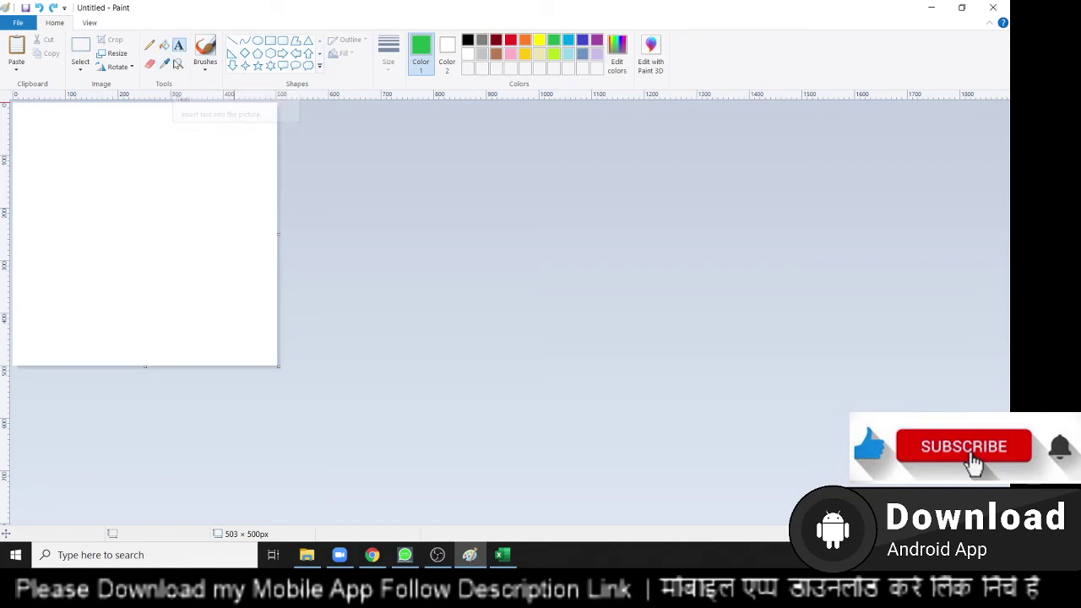
click(19, 334)
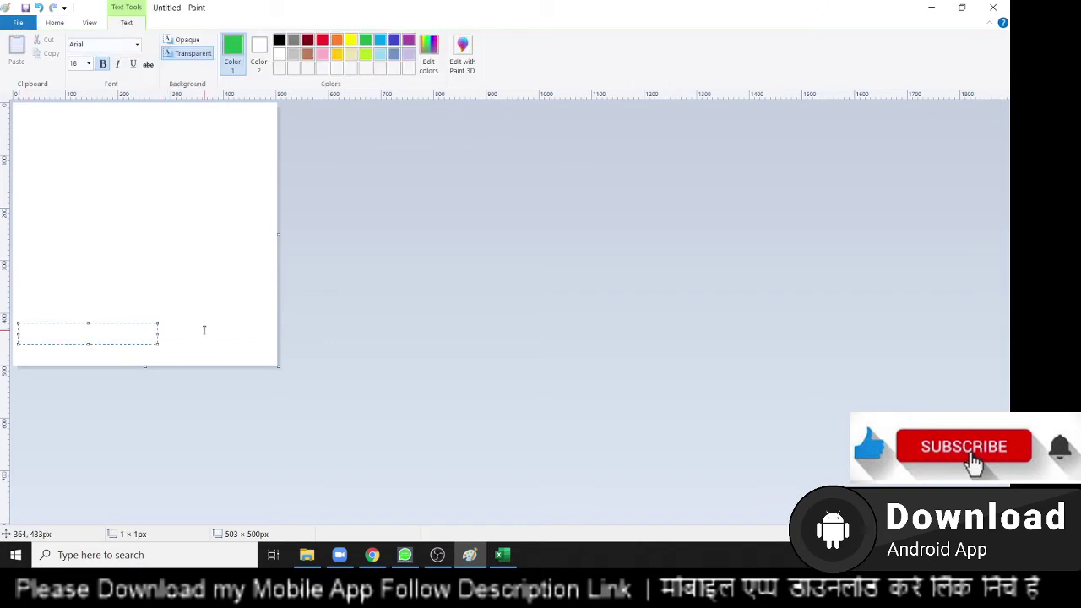
text(IPT)
text( Excel )
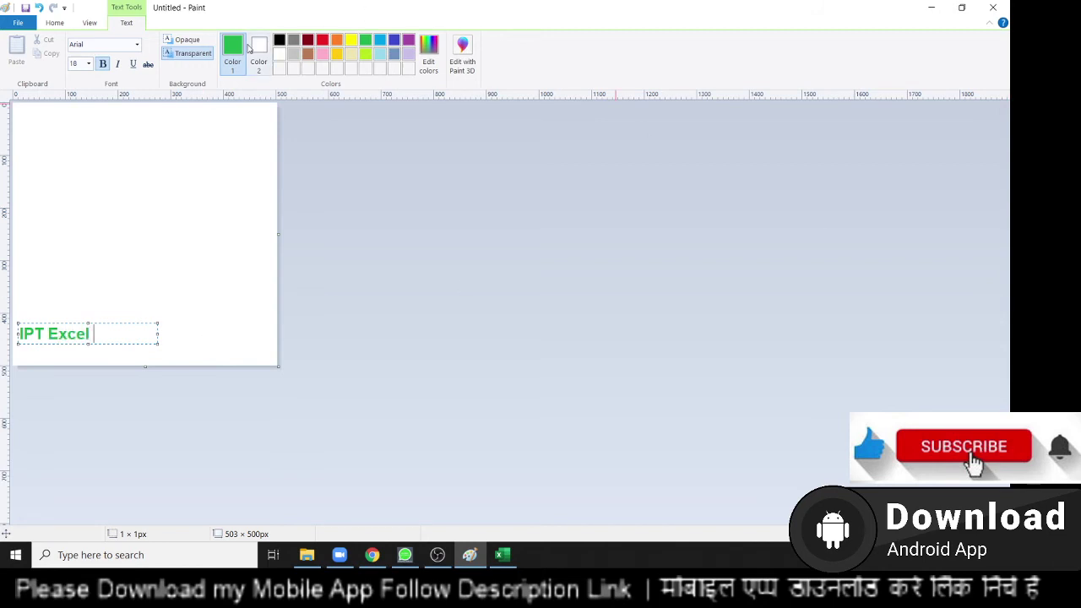
text(School)
click(138, 174)
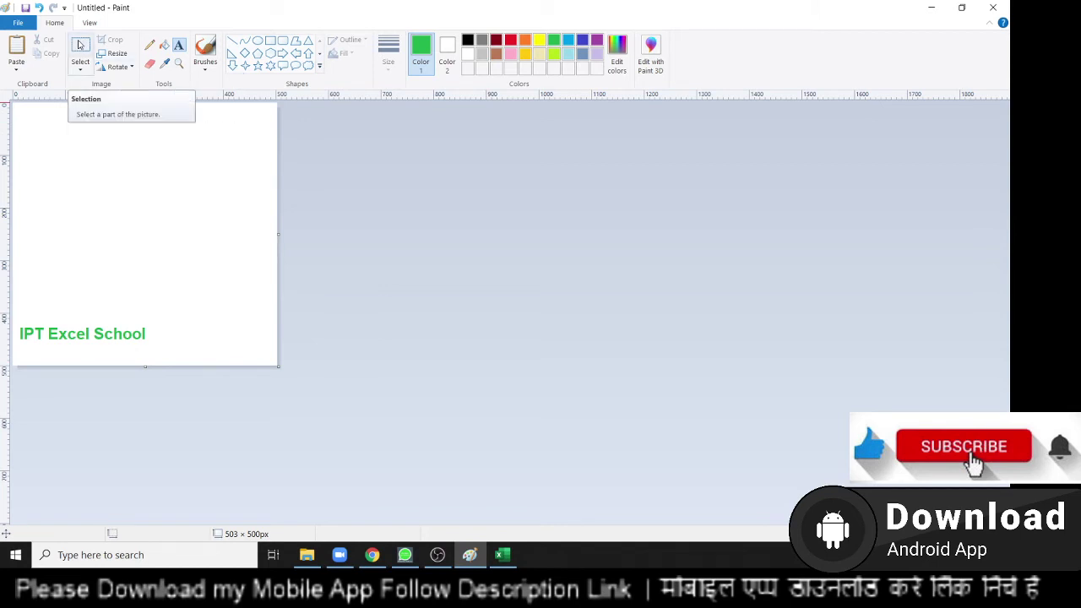
Step: Select the IPT Excel School text and dismiss Resize and Skew and the Rotate menu unchanged
click(80, 45)
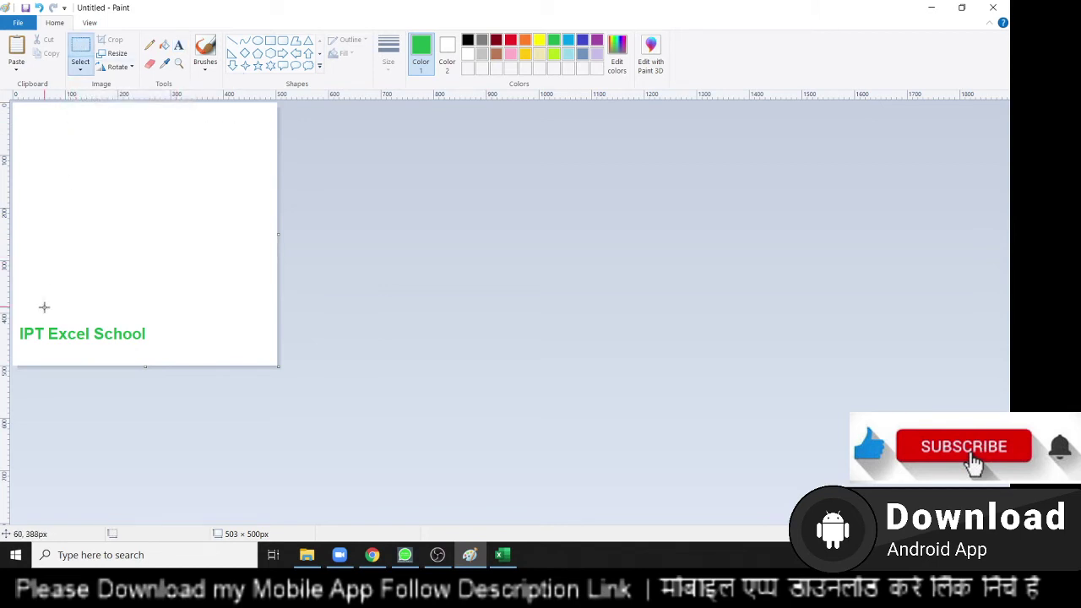
mouse_move(23, 320)
mouse_down()
mouse_move(17, 331)
mouse_move(155, 348)
mouse_move(233, 141)
mouse_up()
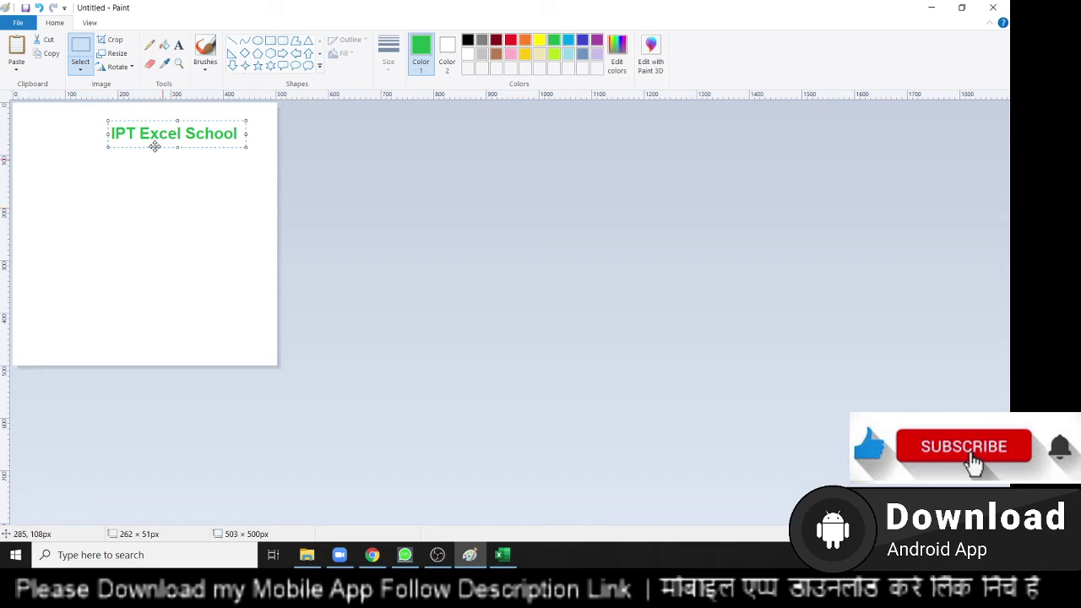
click(102, 55)
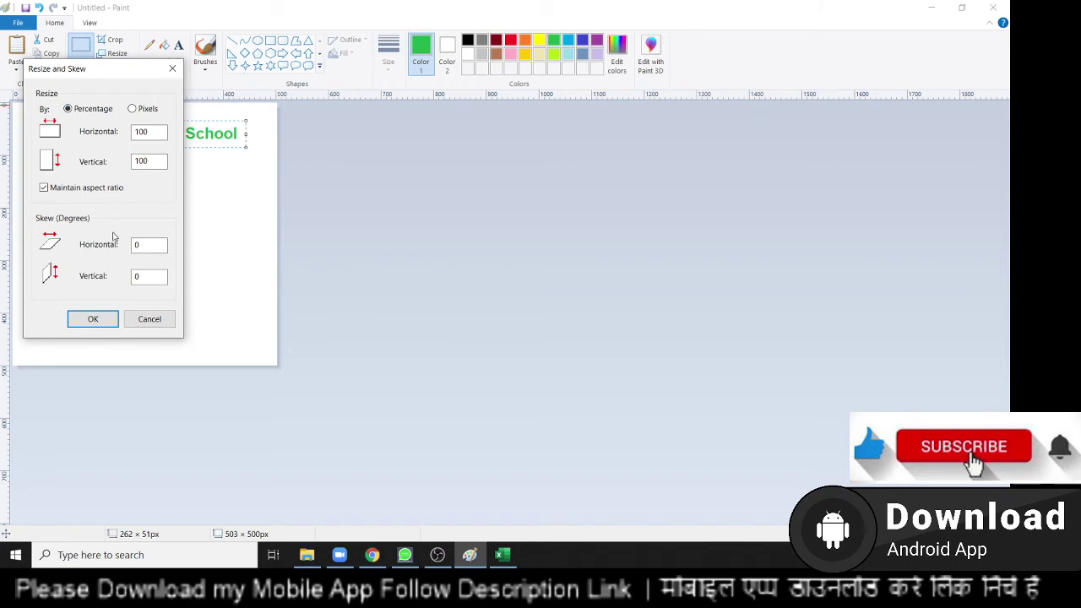
click(172, 69)
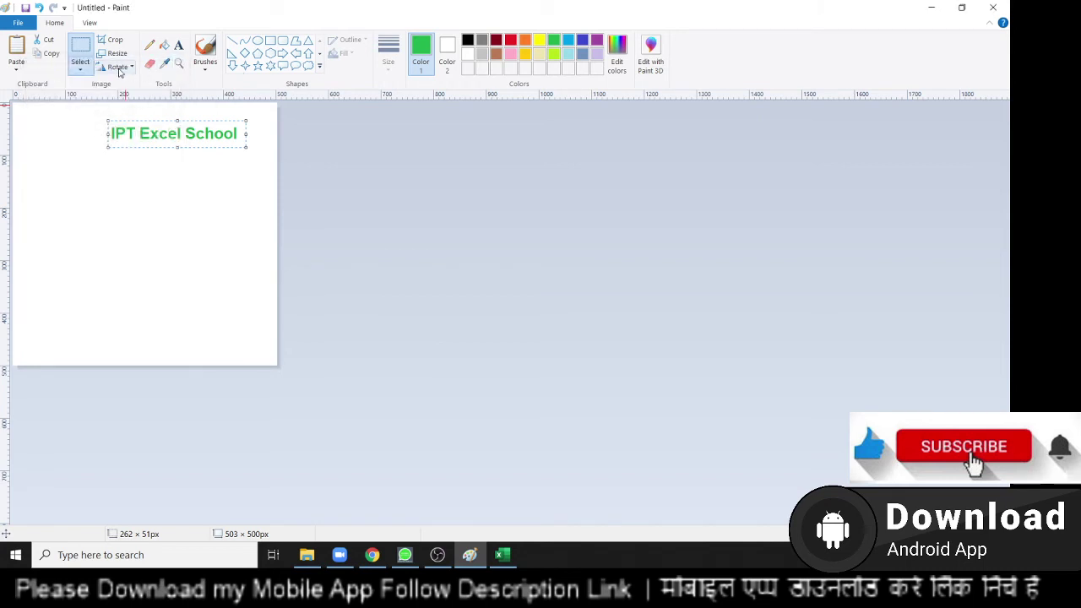
click(122, 67)
Step: Rotate the text 90° left, move it onto the canvas, flip it horizontally and turn it 180° twice
click(126, 66)
click(133, 95)
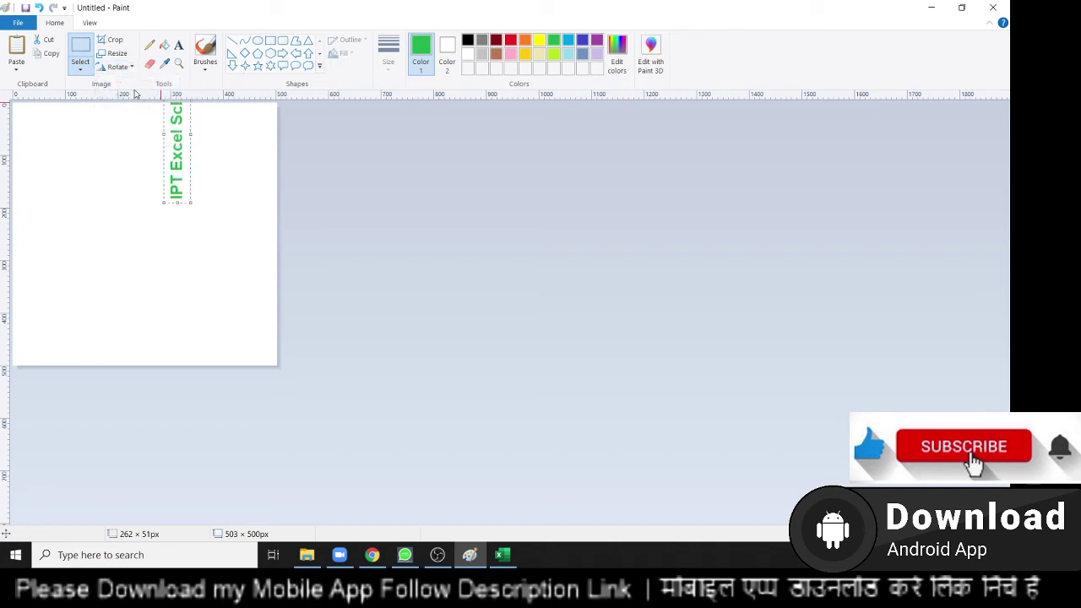
drag(178, 152, 206, 225)
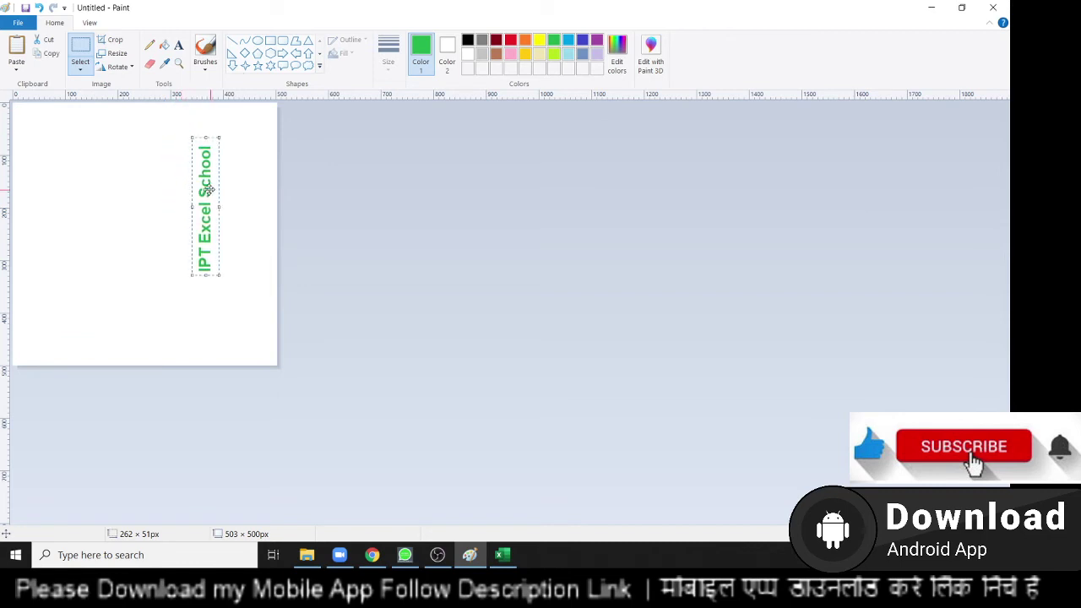
click(110, 67)
click(118, 136)
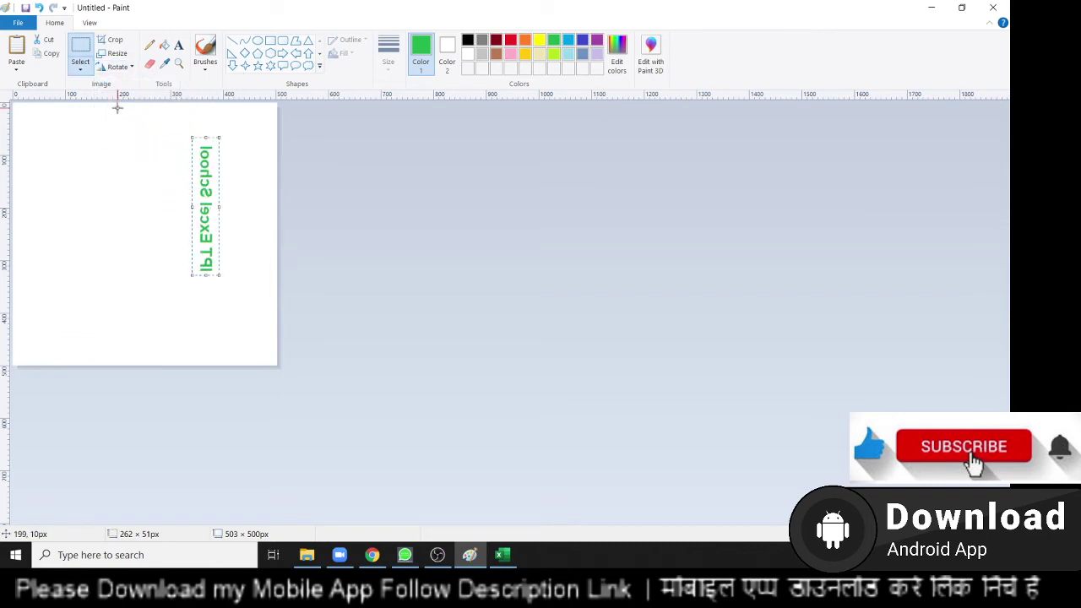
click(118, 66)
click(124, 112)
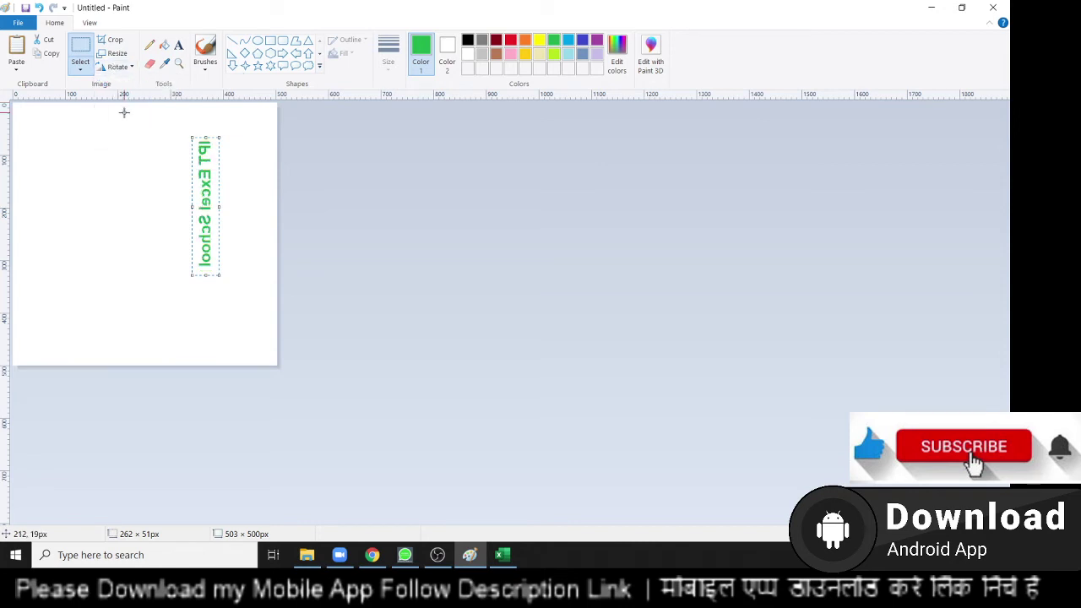
click(122, 69)
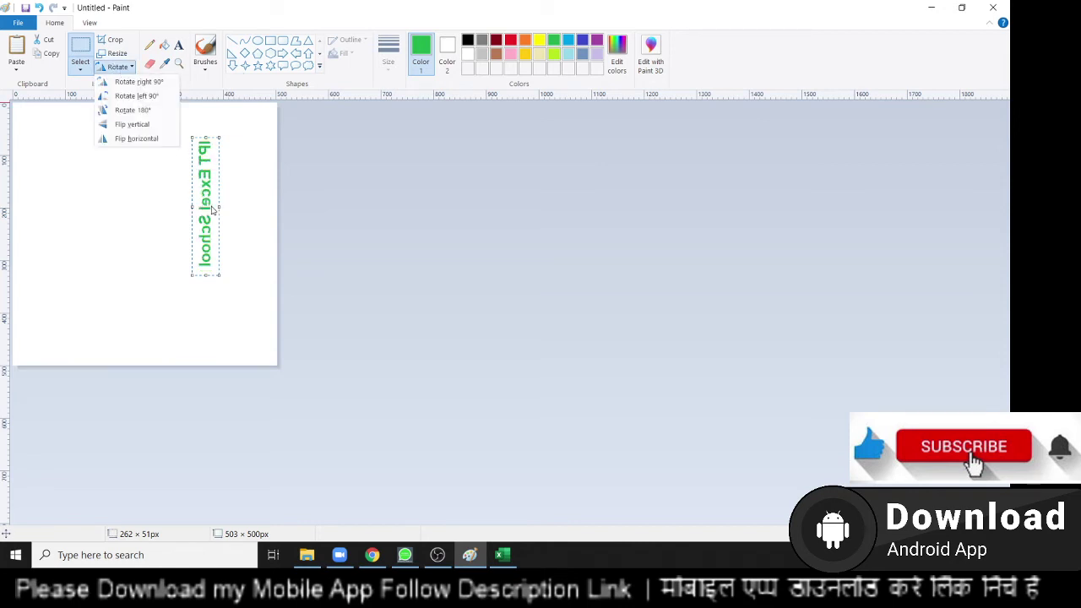
click(122, 110)
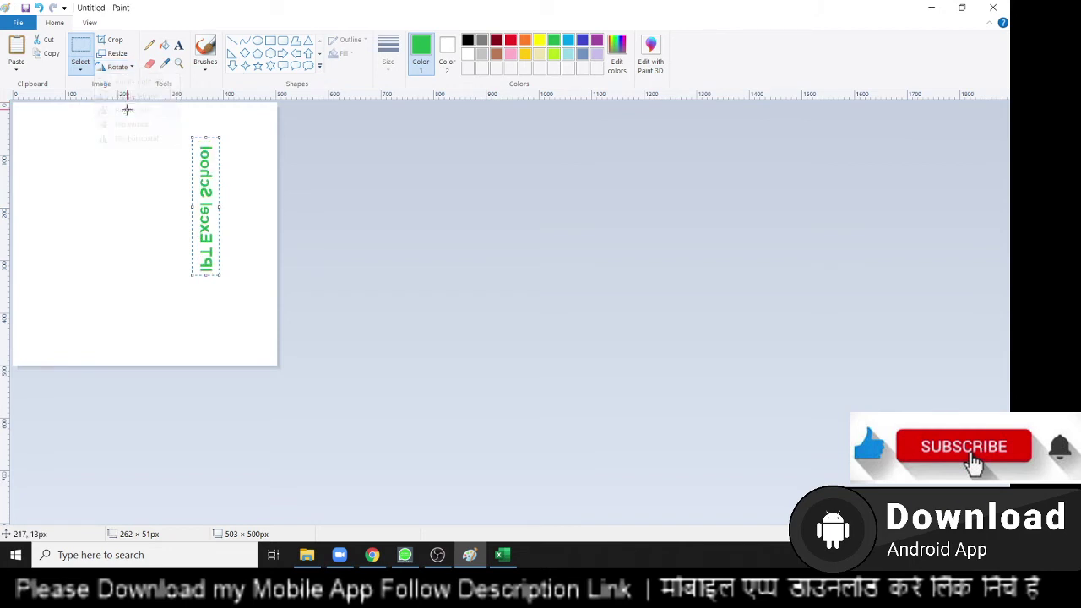
Step: Flip the text vertically and horizontally, turn it horizontal, move and delete it, then mark a 151×107px selection
click(129, 65)
click(120, 124)
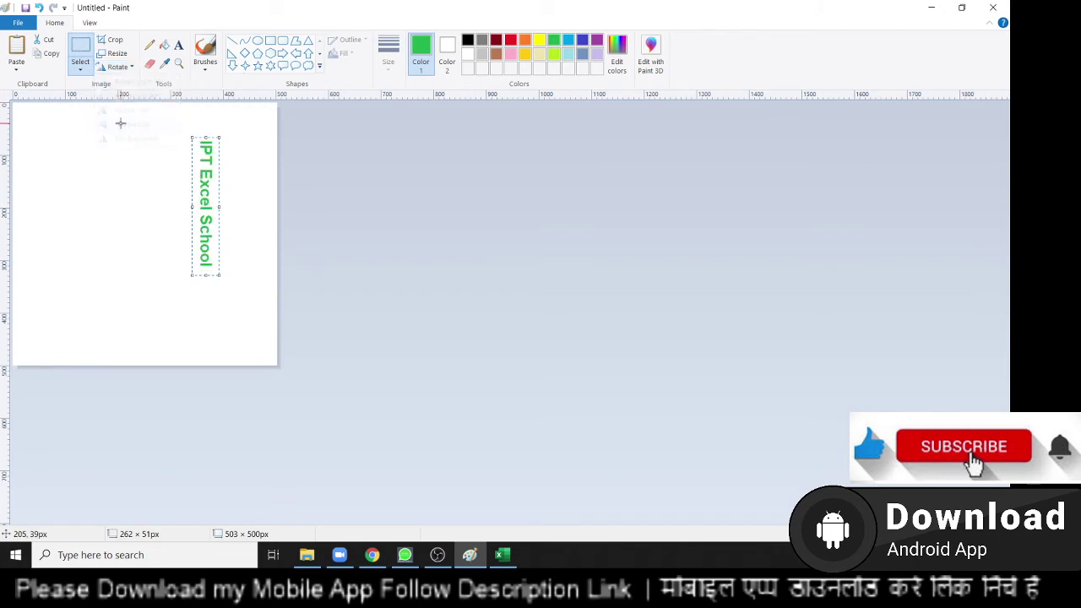
click(120, 66)
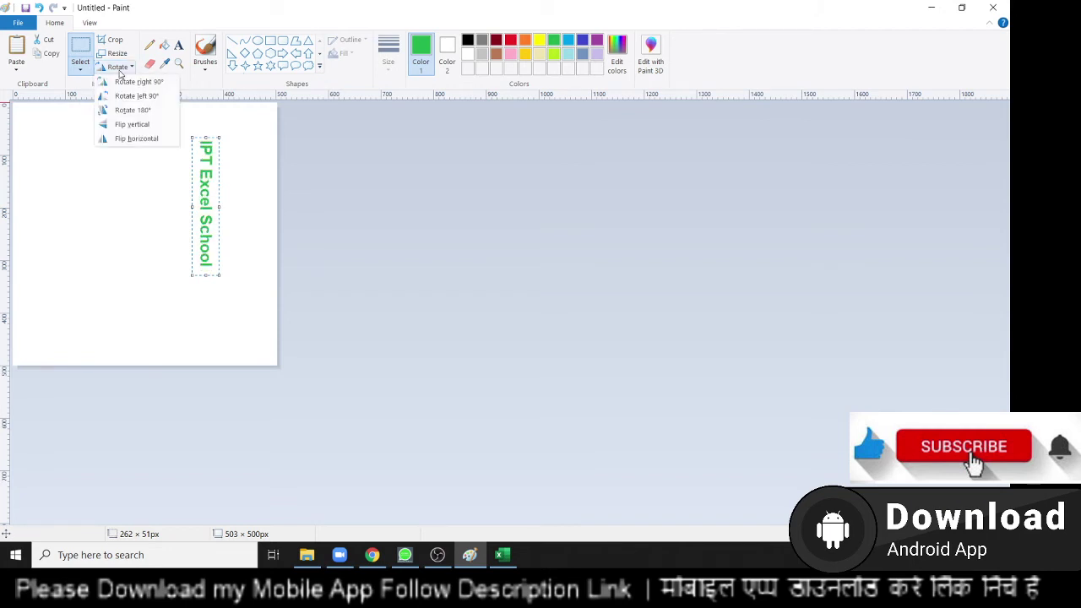
click(123, 140)
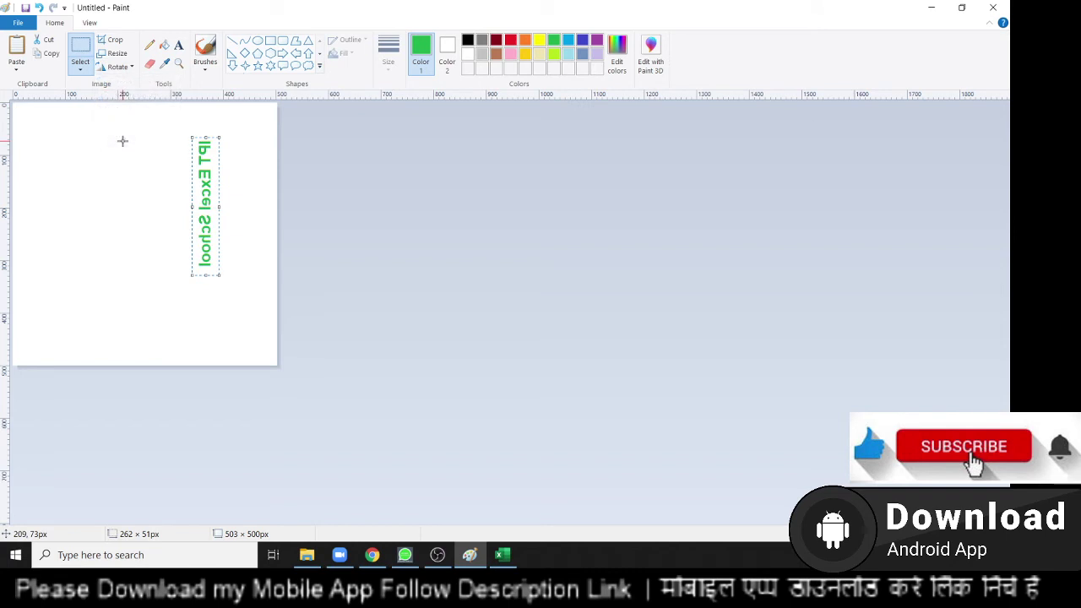
click(118, 66)
click(124, 91)
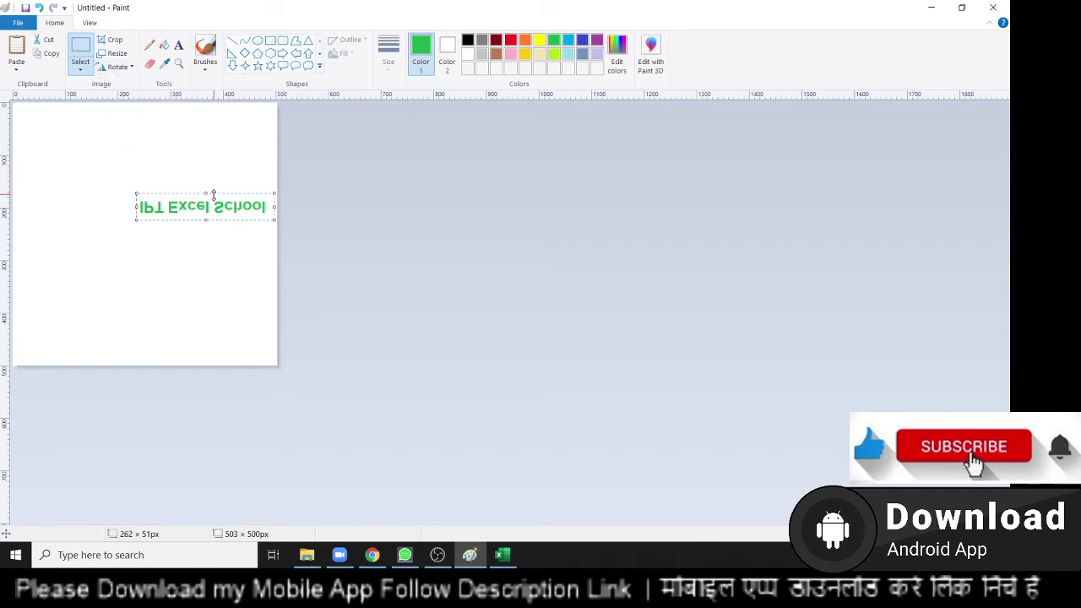
drag(218, 210, 154, 201)
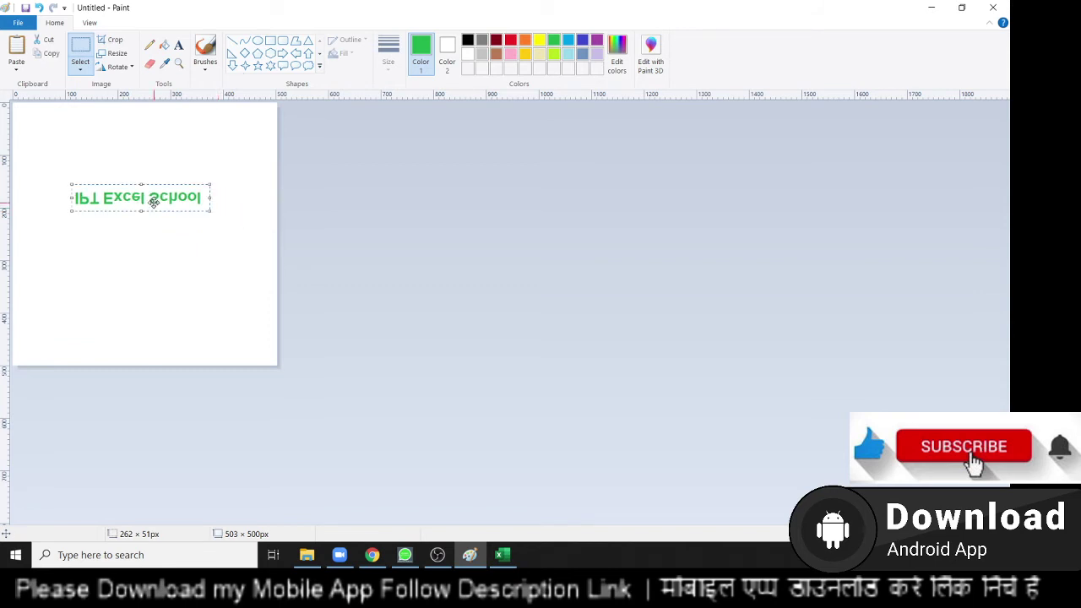
key(Delete)
drag(54, 135, 134, 192)
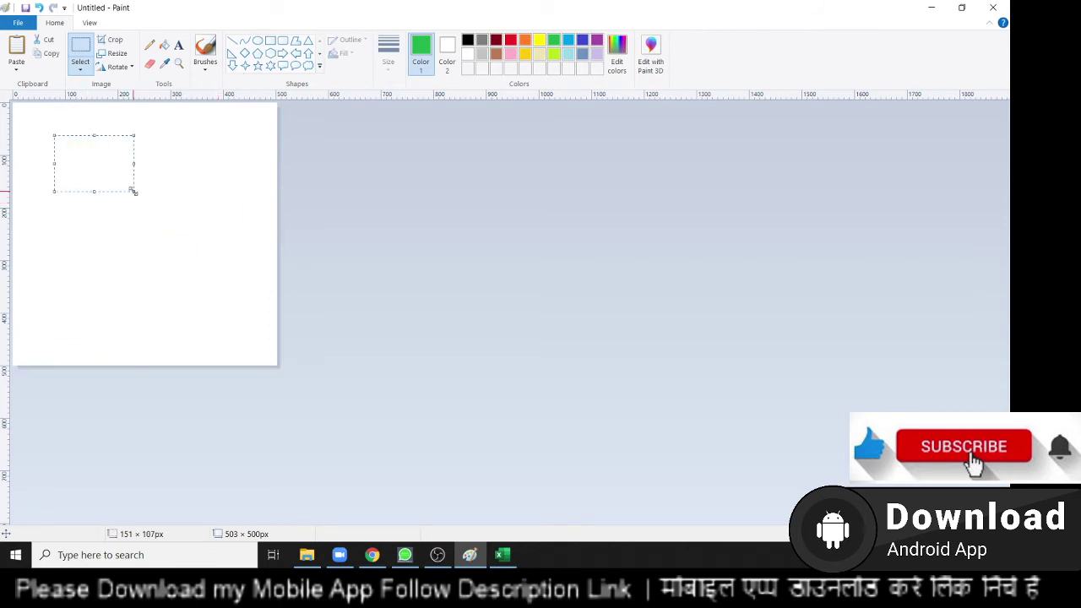
Step: Crop the blank canvas to 151 × 107 px, then drag it out to 374 × 334 px
click(105, 47)
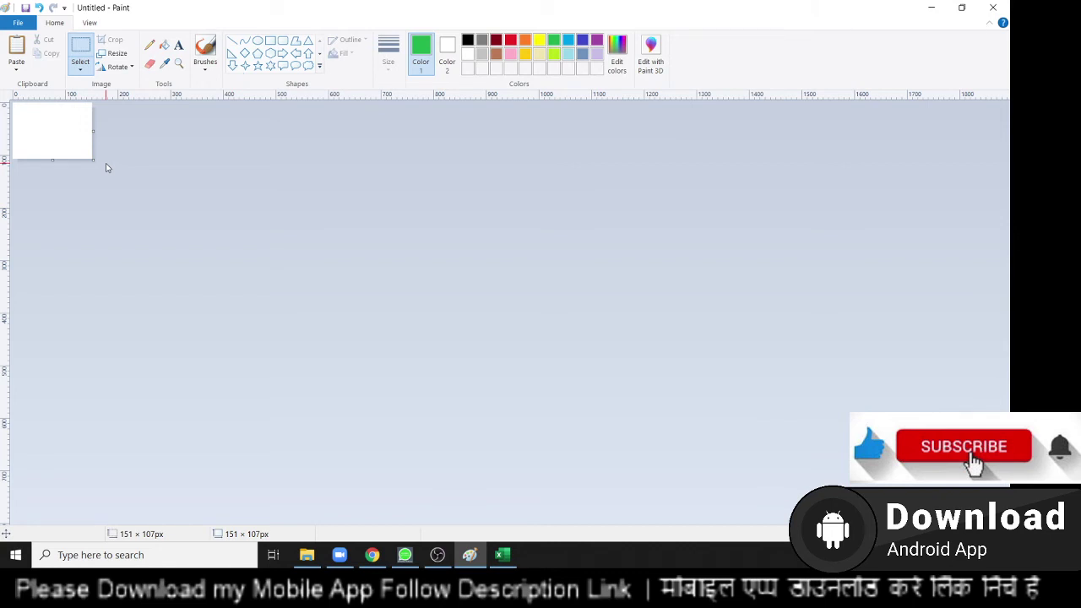
click(117, 71)
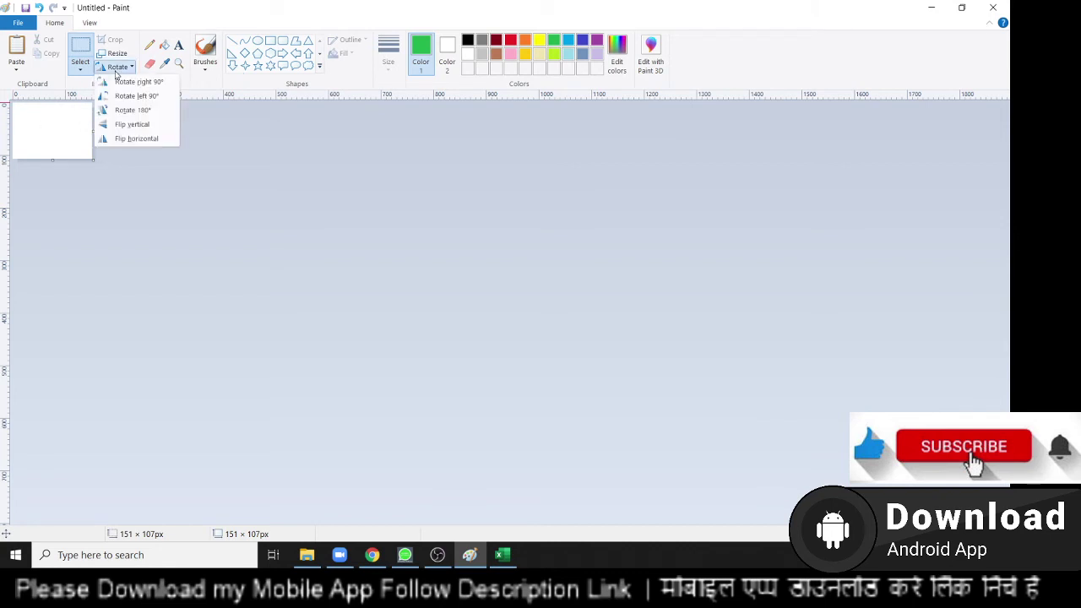
click(116, 70)
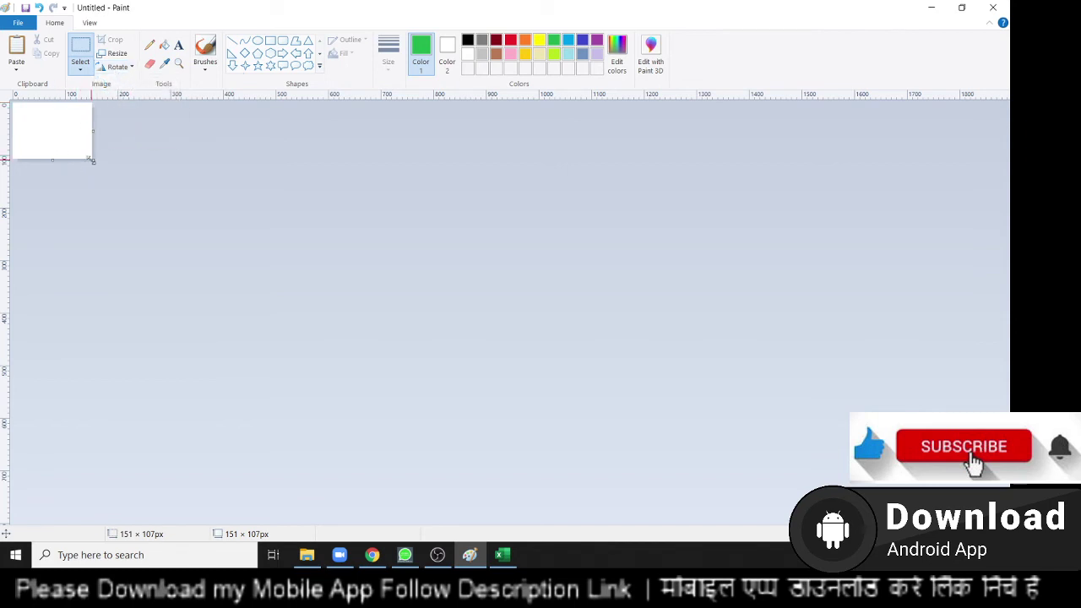
drag(92, 159, 209, 278)
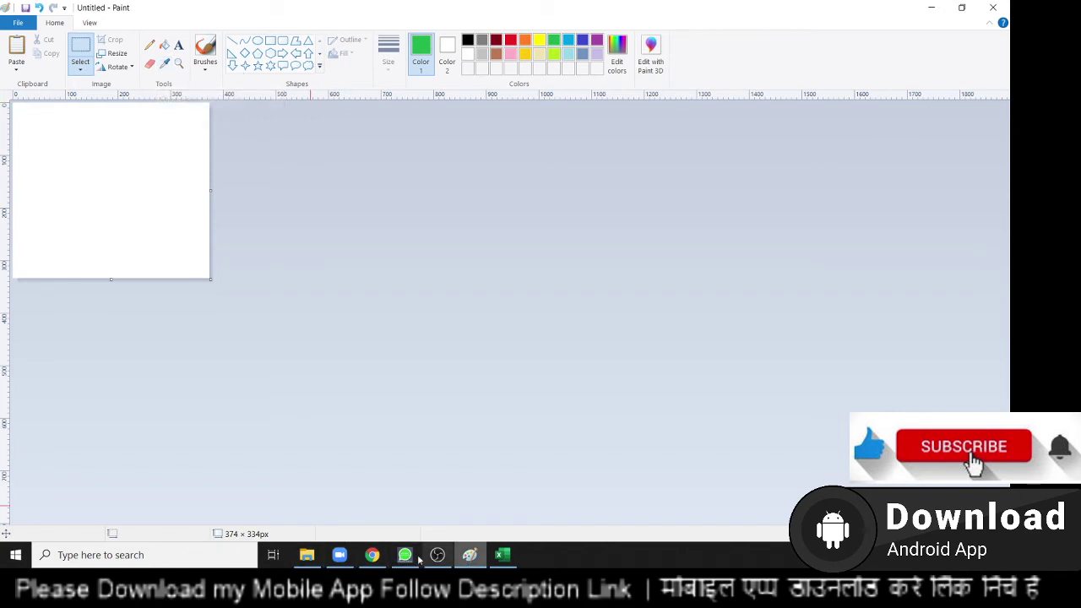
Step: Copy the bigbasket Kurkure Masala Munch packet image from Google Images and paste it into Paint
click(374, 564)
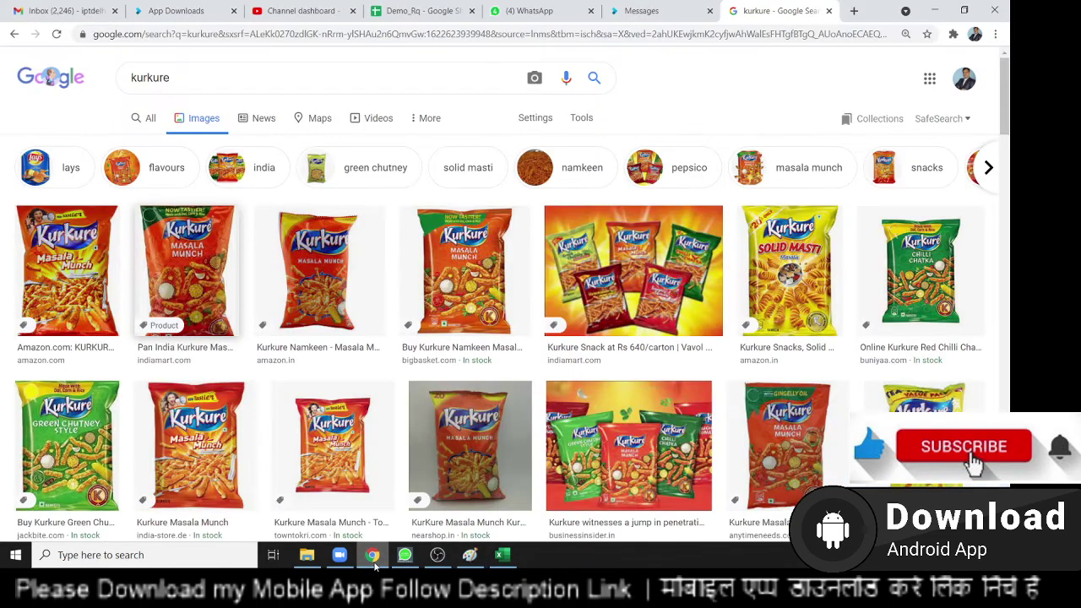
right_click(455, 266)
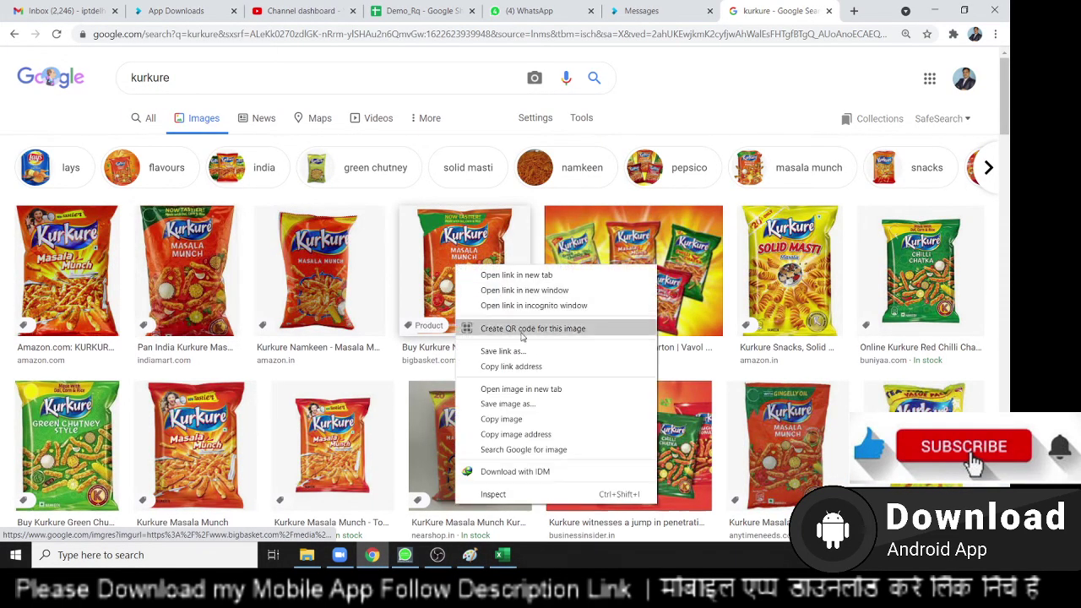
click(517, 418)
key(alt+Tab)
key(ctrl+v)
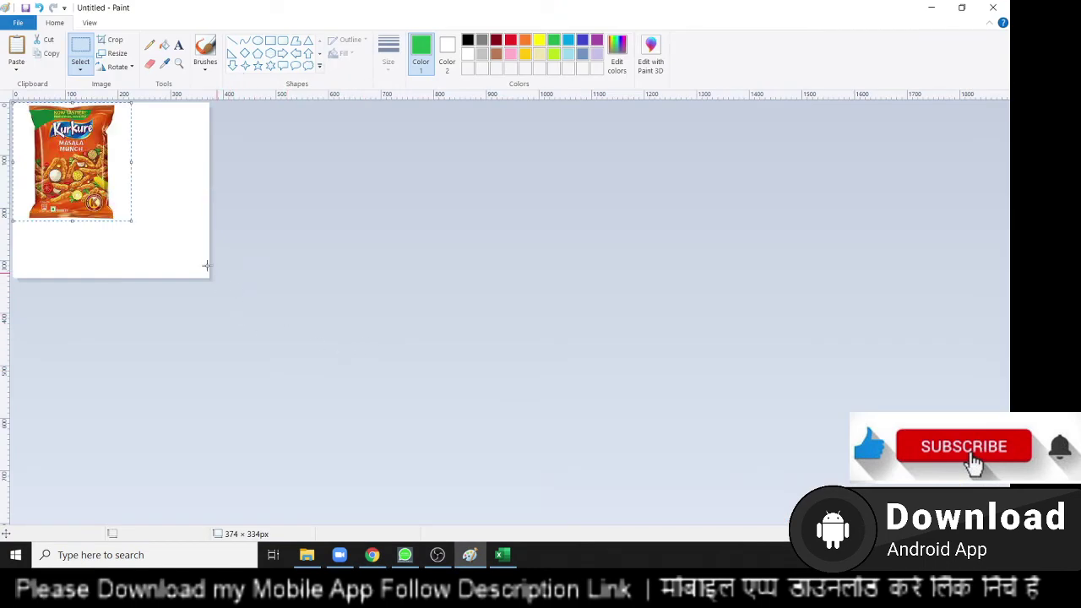
Step: Deselect the pasted Kurkure image to fix it at the top-left, then zoom in and back out
click(304, 246)
scroll(506, 312, up, 5)
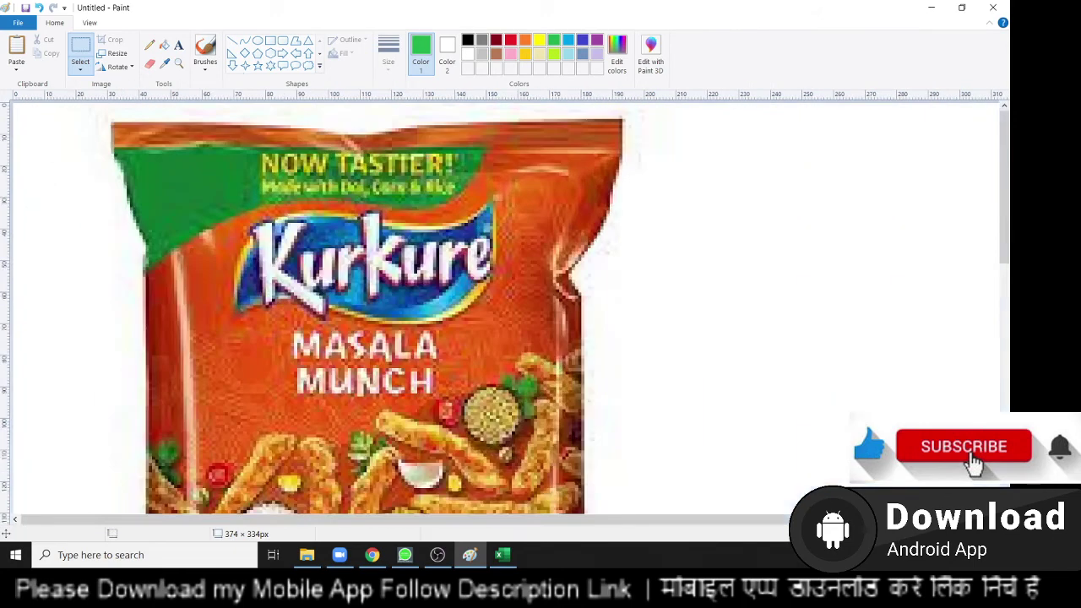
scroll(507, 312, down, 1)
scroll(507, 313, down, 1)
scroll(507, 312, down, 1)
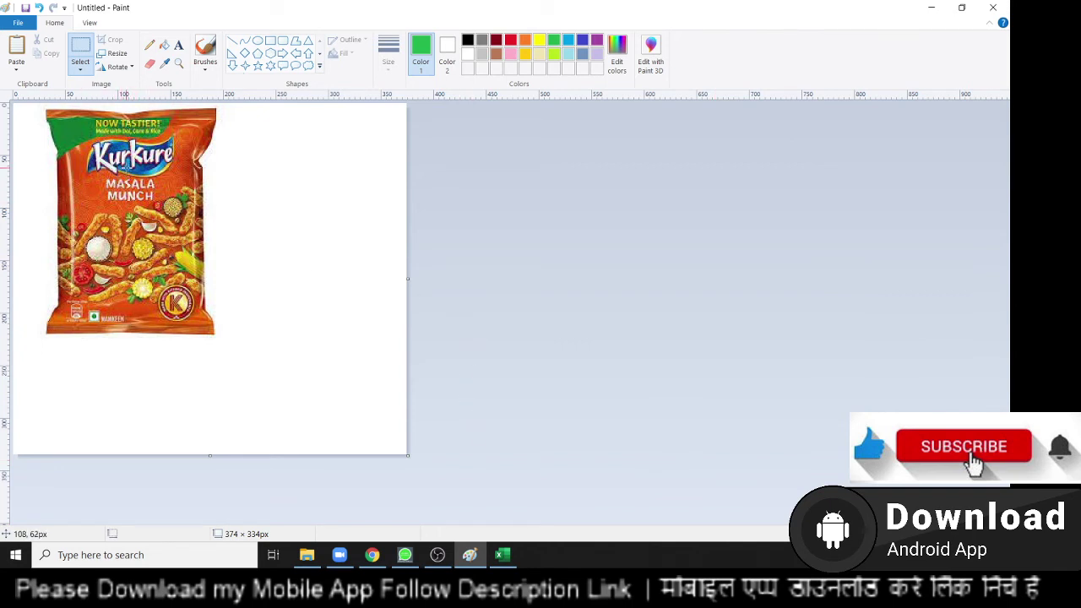
Step: Draw a tall green-outlined oval right of the packet and fill it with the Kurkure logo's blue
click(257, 41)
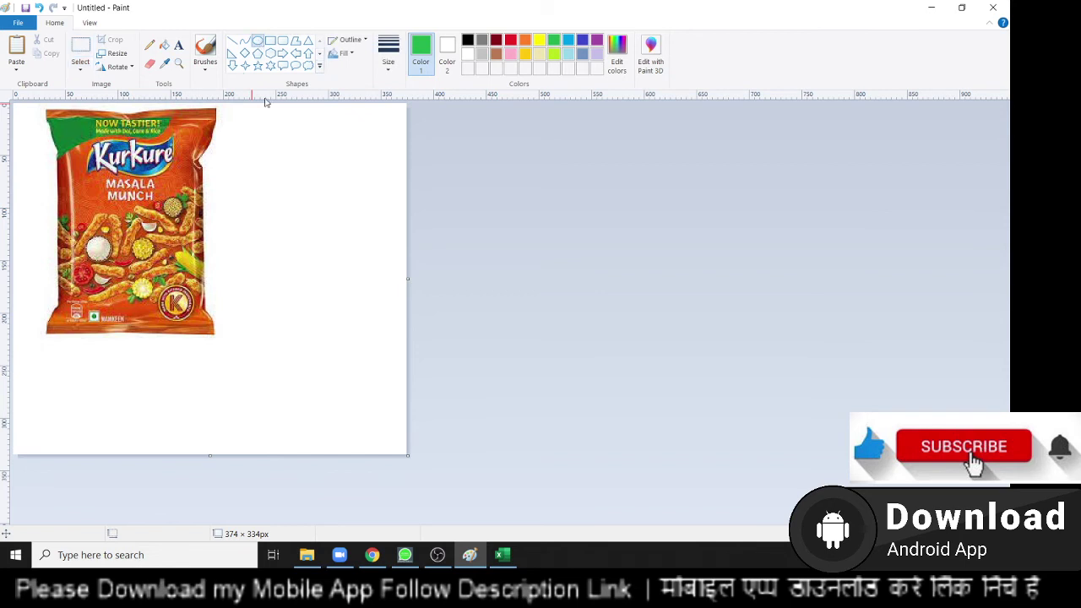
drag(267, 145, 389, 349)
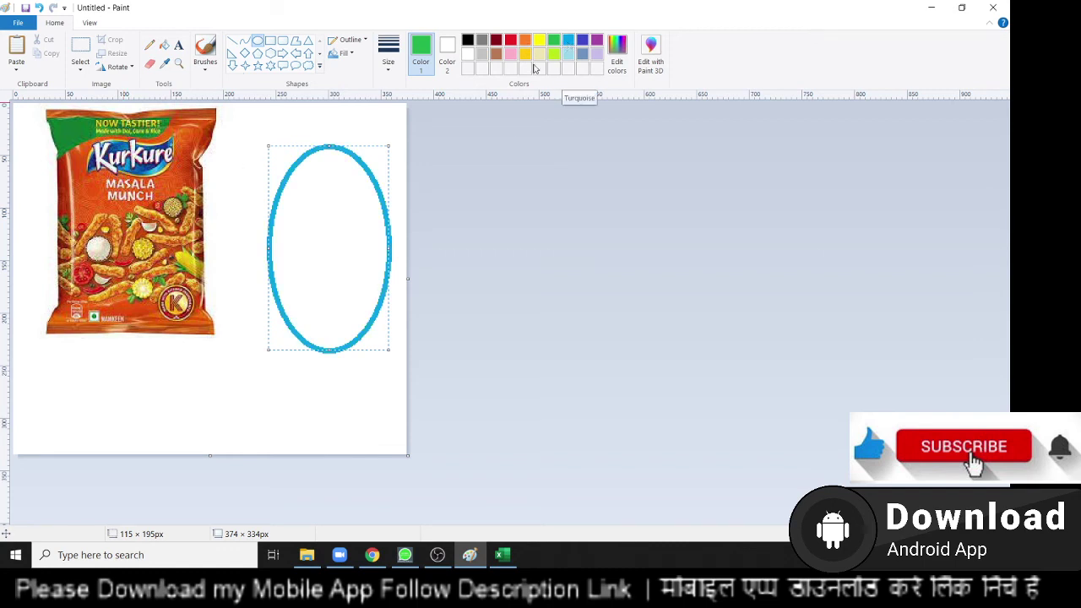
click(164, 68)
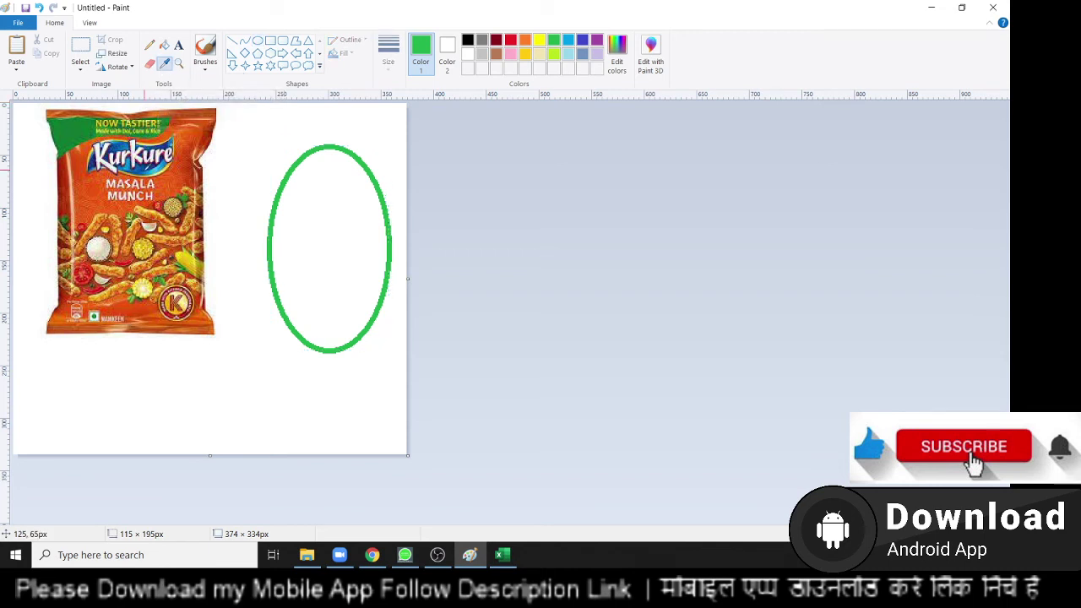
click(149, 175)
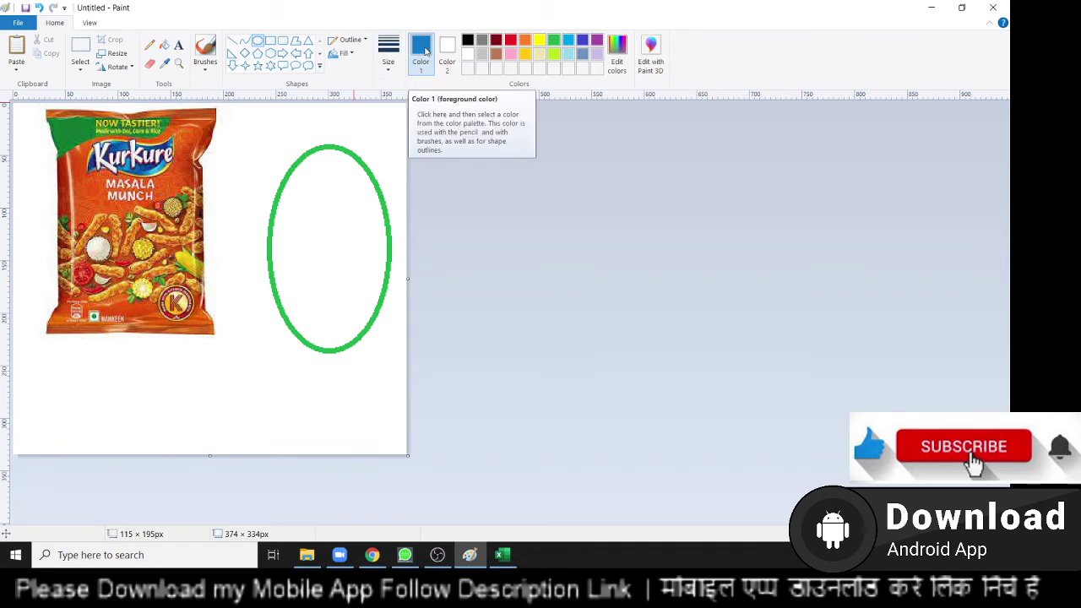
click(164, 44)
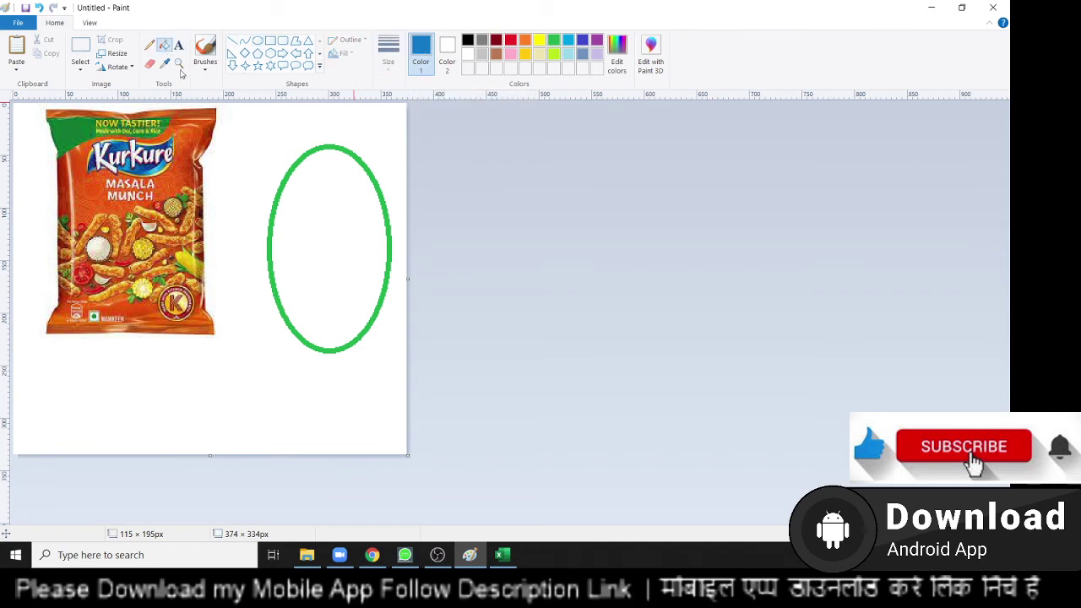
click(321, 175)
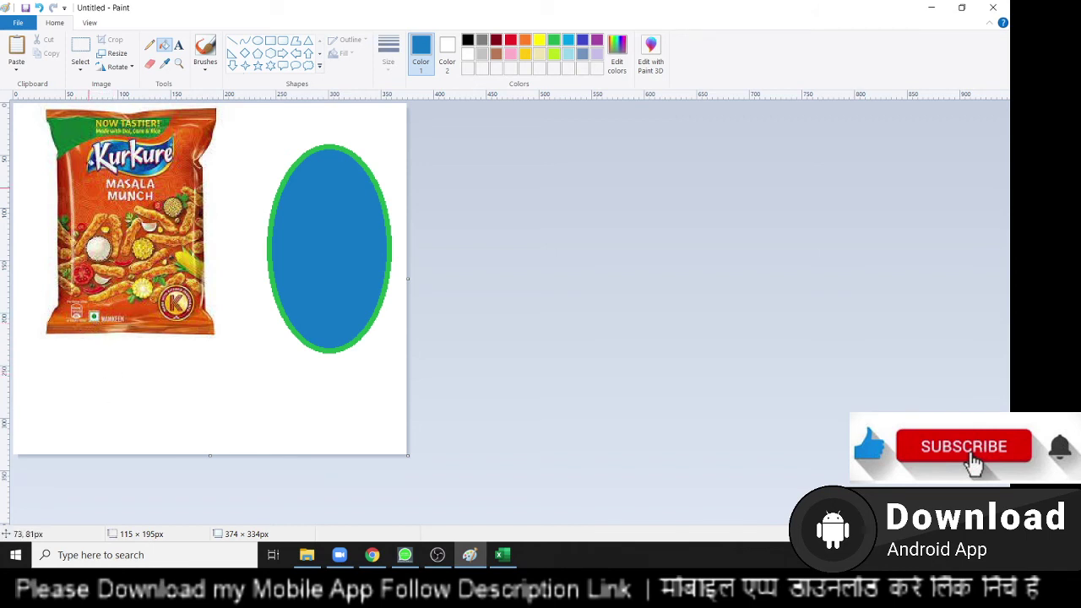
click(80, 51)
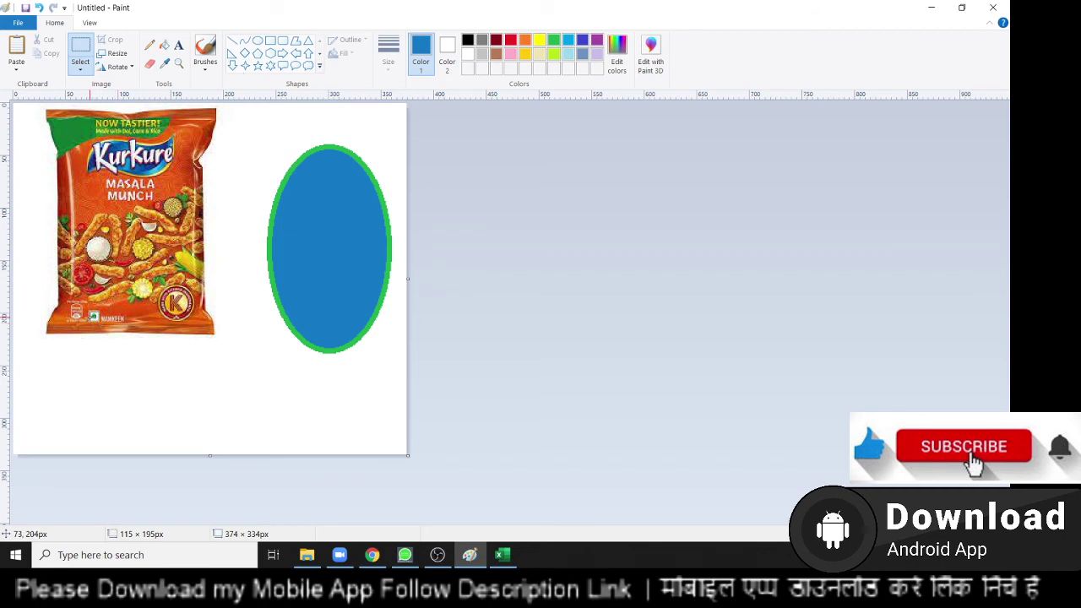
Step: Magnify the packet's lower part around its small green logo
click(179, 64)
click(260, 312)
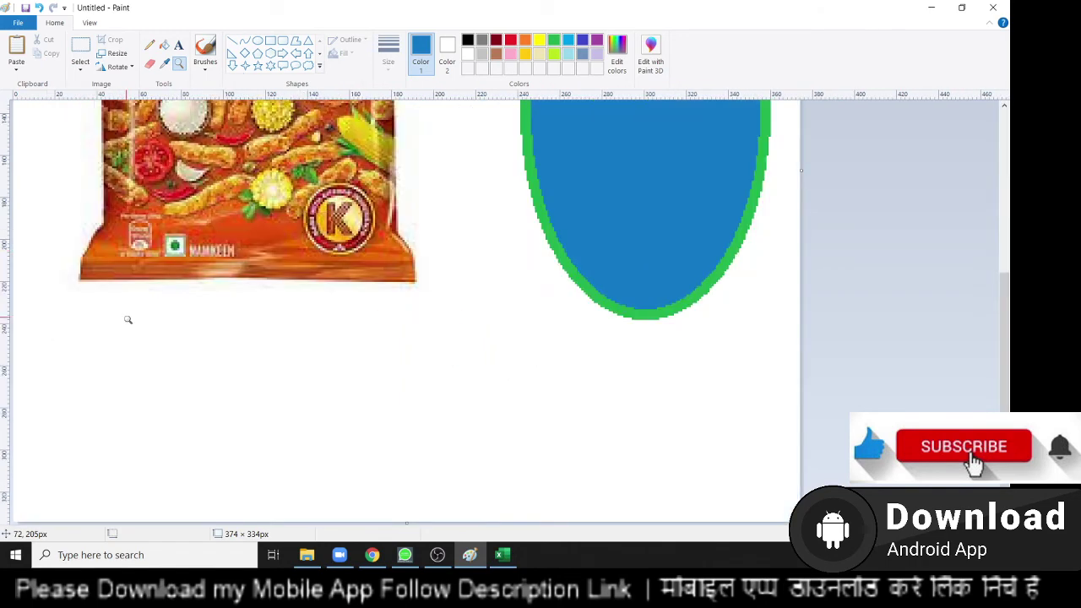
scroll(123, 319, down, 1)
click(147, 262)
click(214, 220)
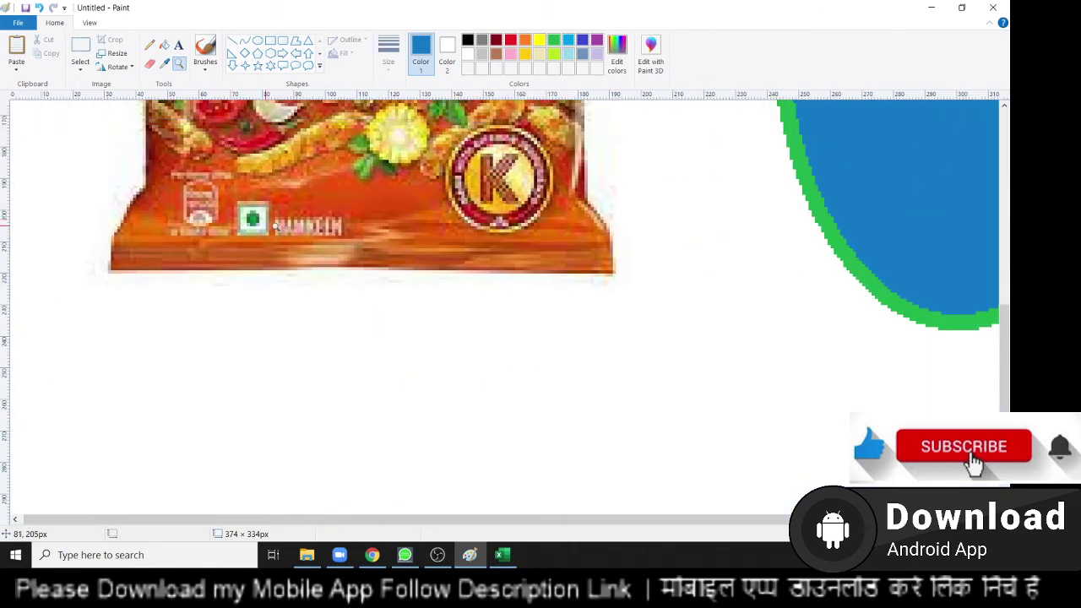
click(251, 218)
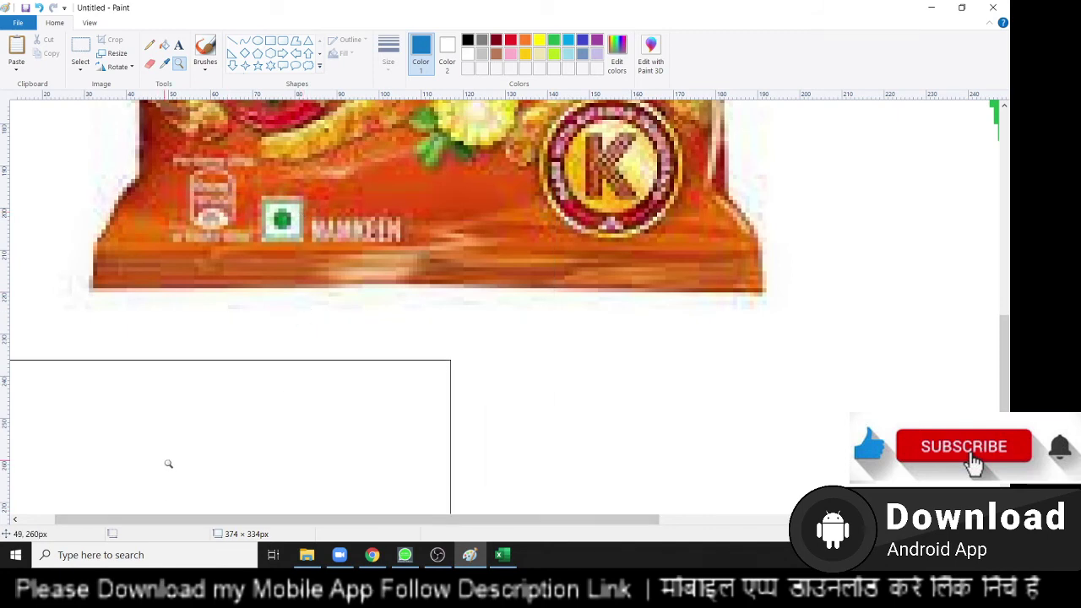
Step: Cover the green logo with a small red oval, then zoom back out
click(257, 42)
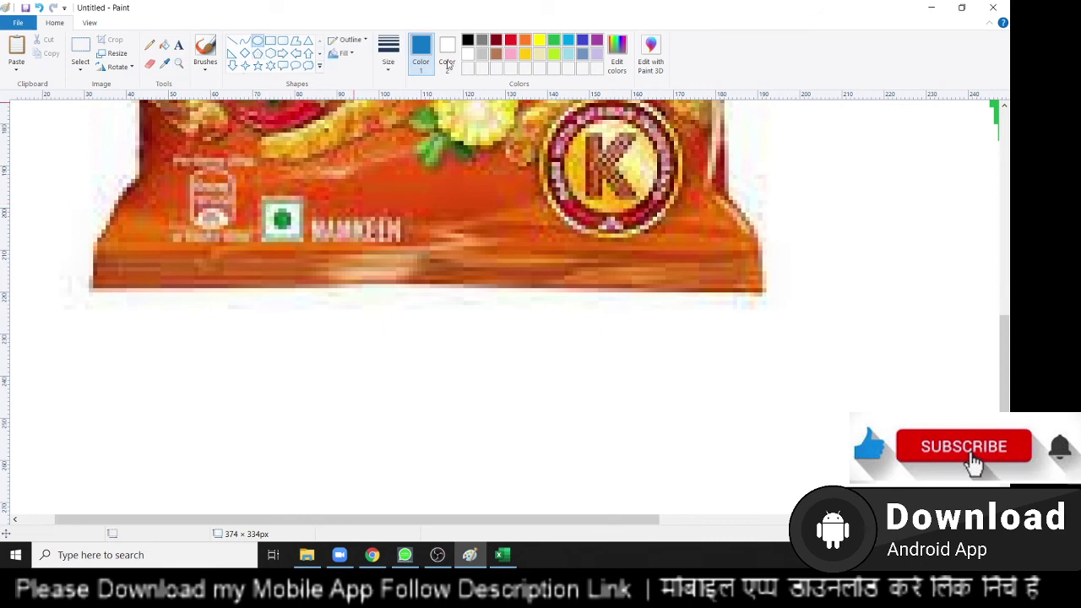
click(511, 40)
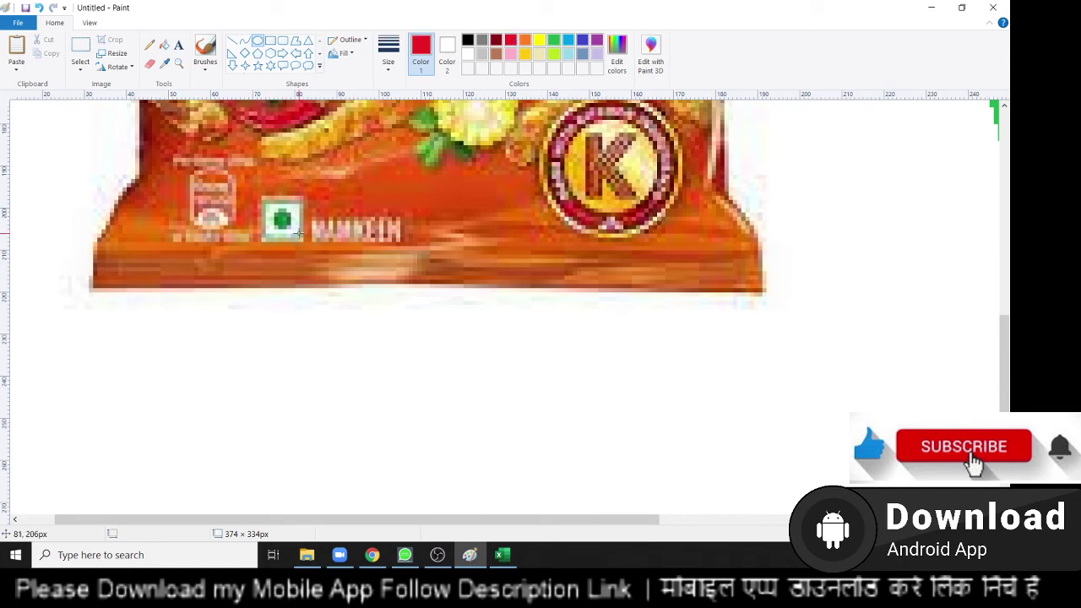
drag(271, 206, 290, 222)
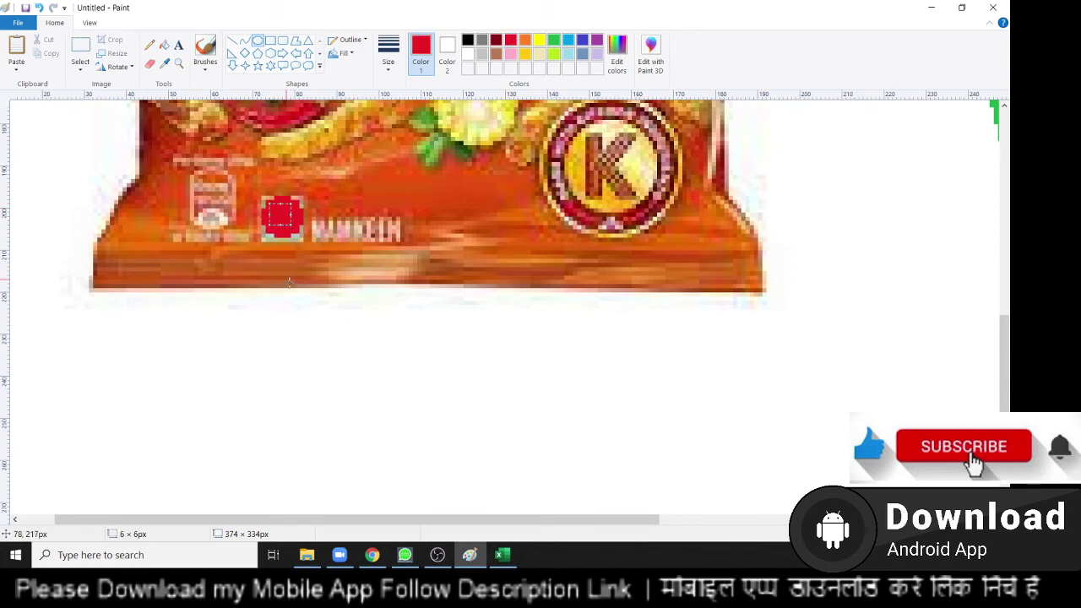
scroll(305, 298, down, 1)
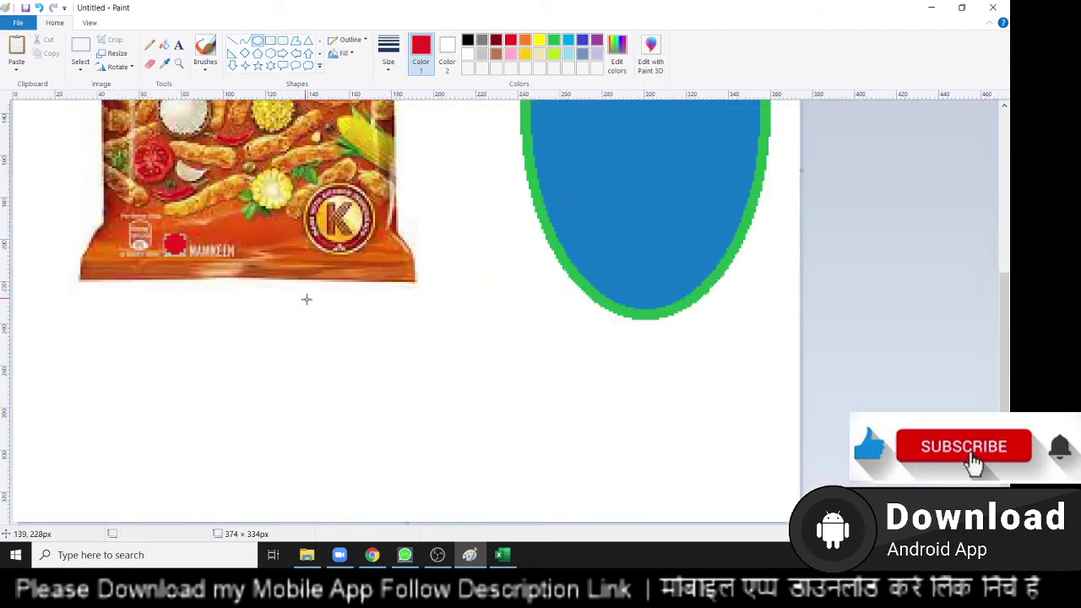
scroll(305, 298, down, 1)
scroll(305, 298, down, 2)
scroll(306, 298, up, 2)
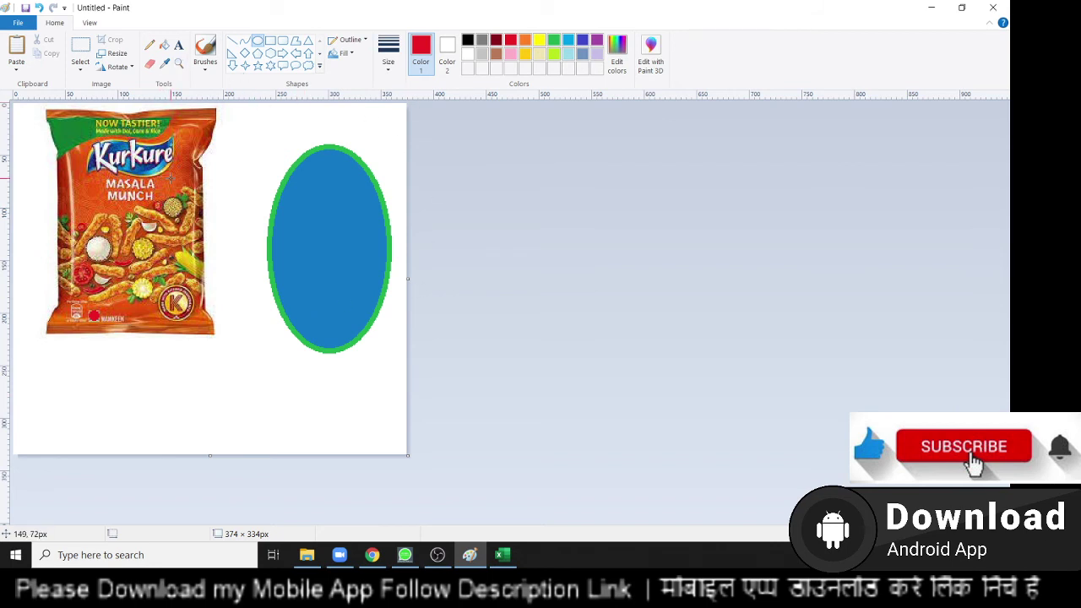
Step: Paint red brush strokes below the packet, including a thick squiggle at the thickest size
click(205, 68)
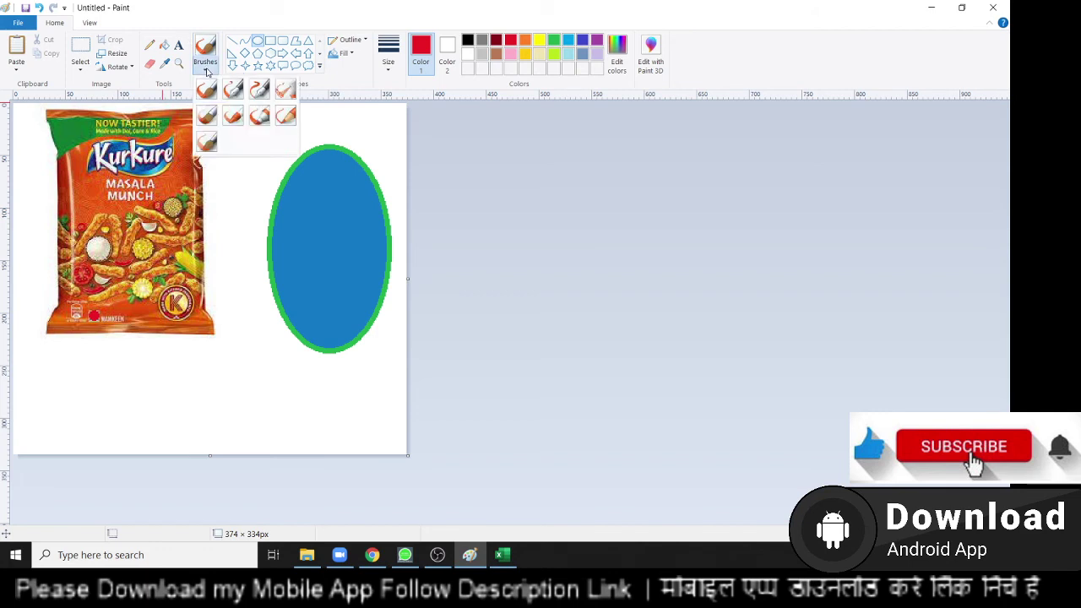
click(207, 91)
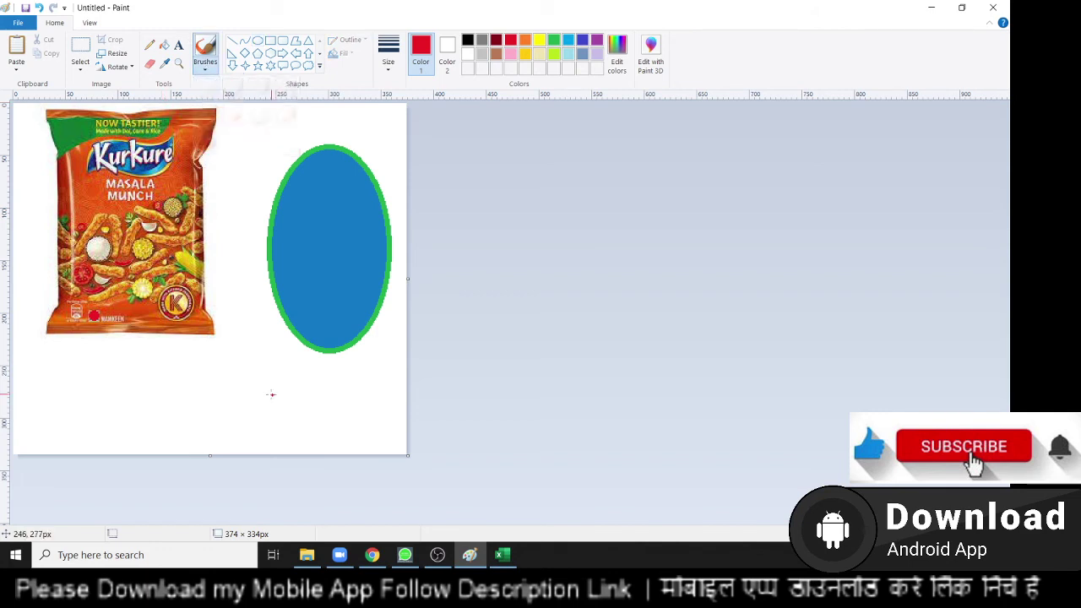
drag(249, 405, 243, 351)
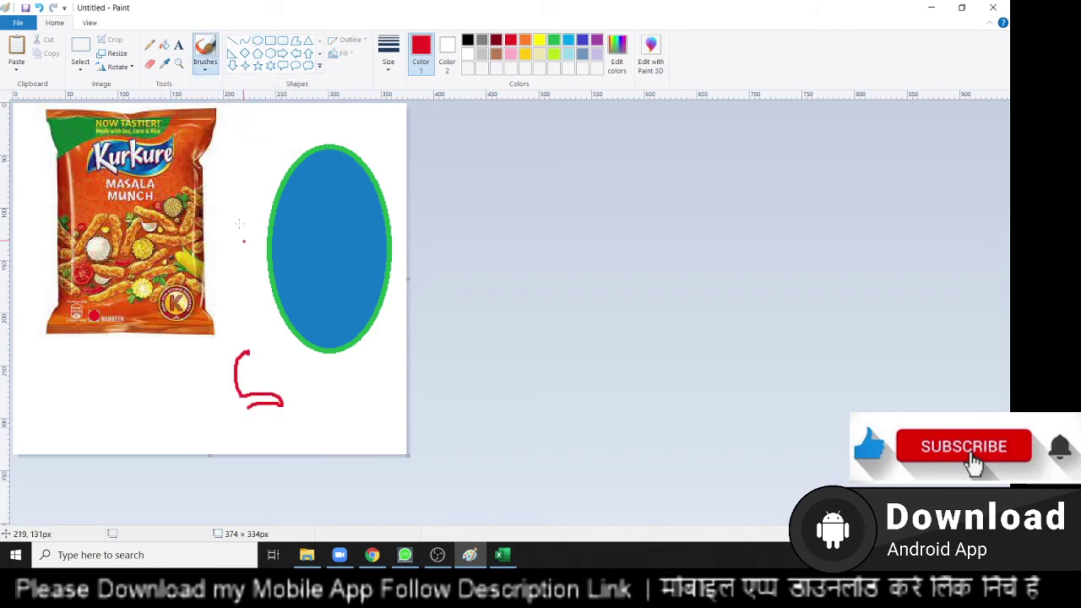
click(388, 55)
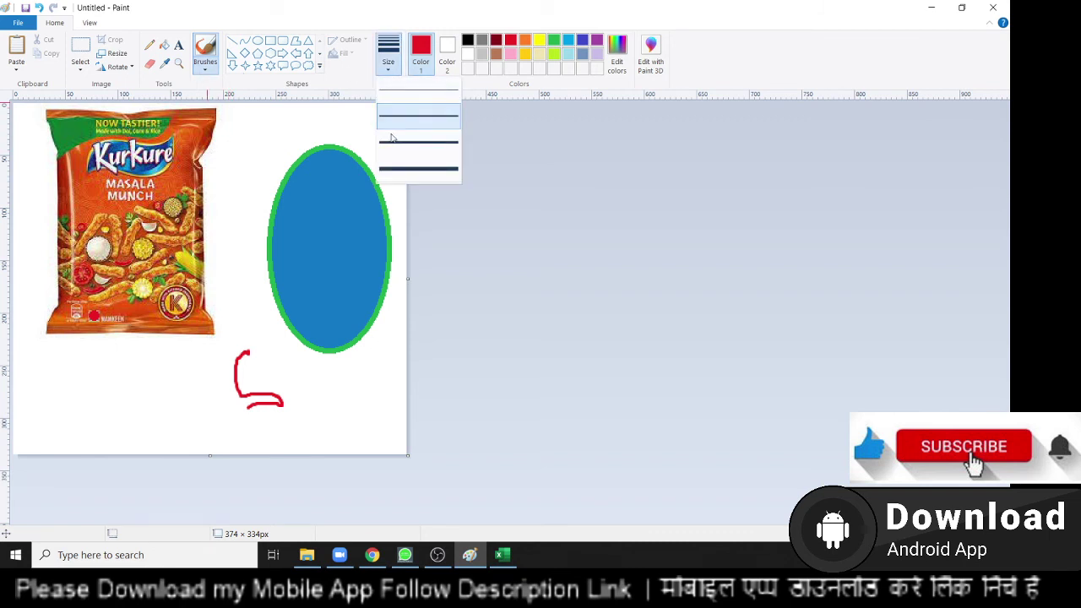
click(396, 176)
drag(102, 381, 76, 374)
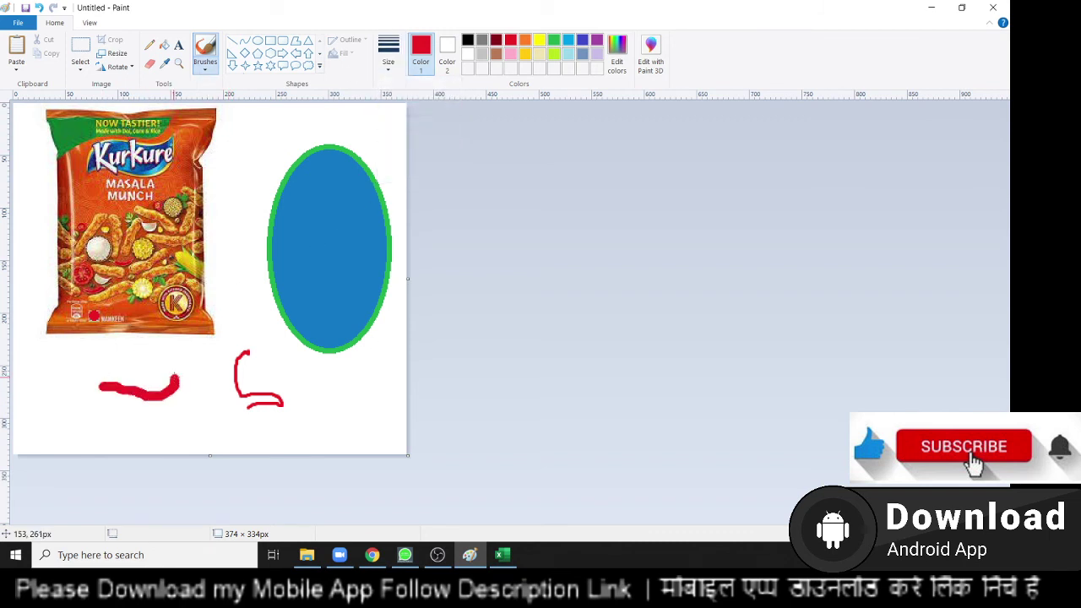
Step: Add a textured red stroke left of the ellipse and a light pink squiggle below it
click(204, 64)
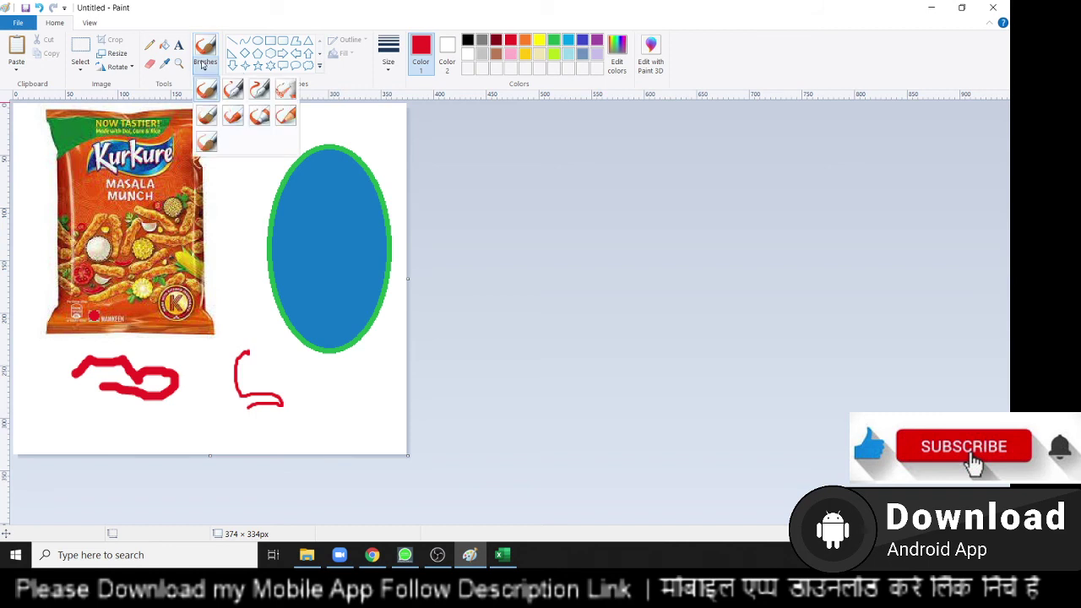
click(207, 116)
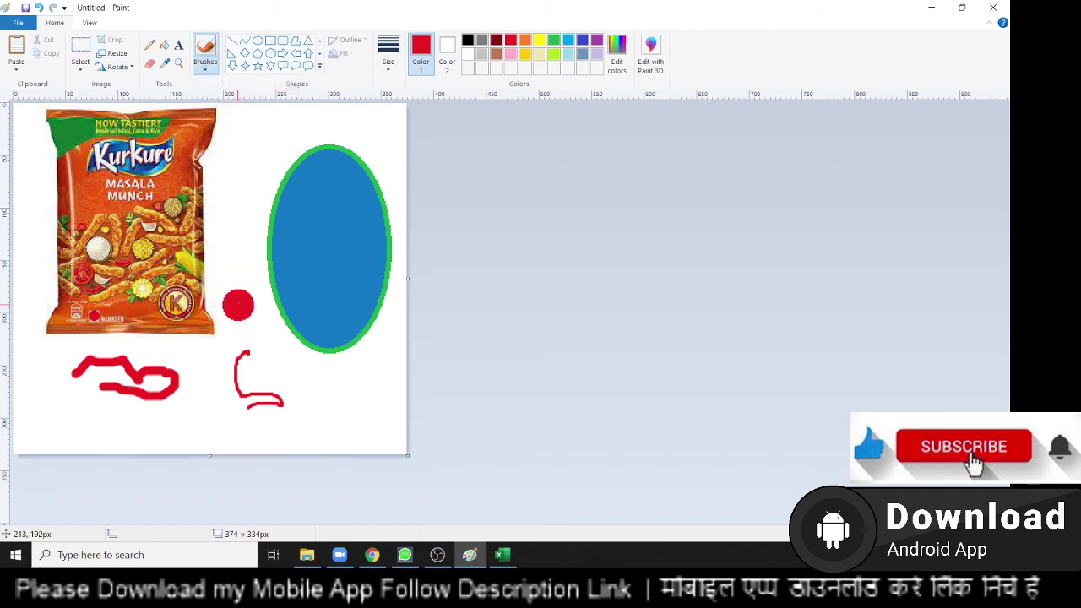
drag(238, 306, 253, 173)
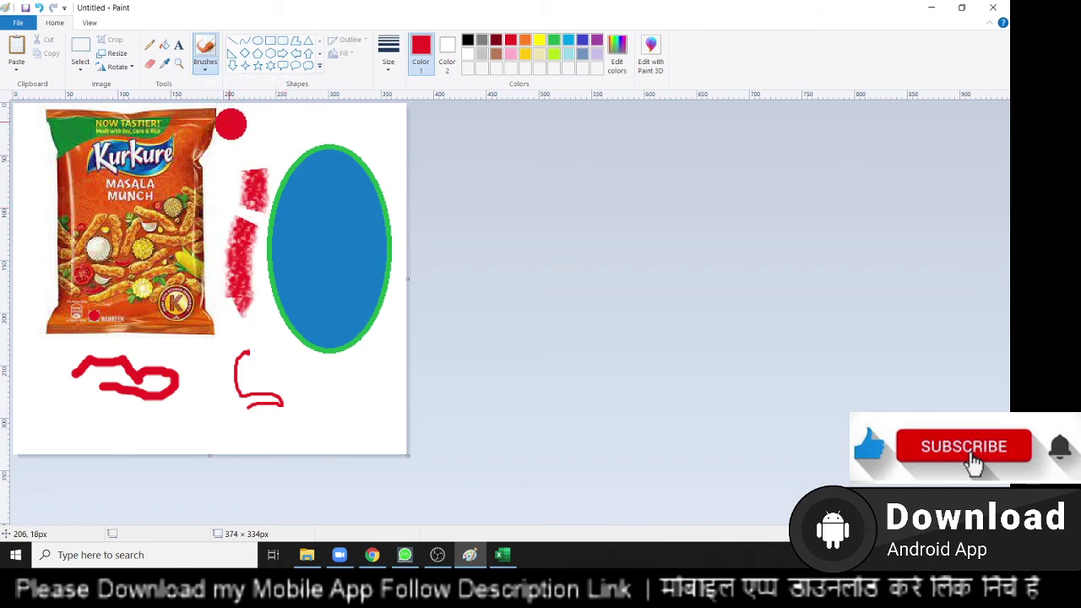
click(208, 72)
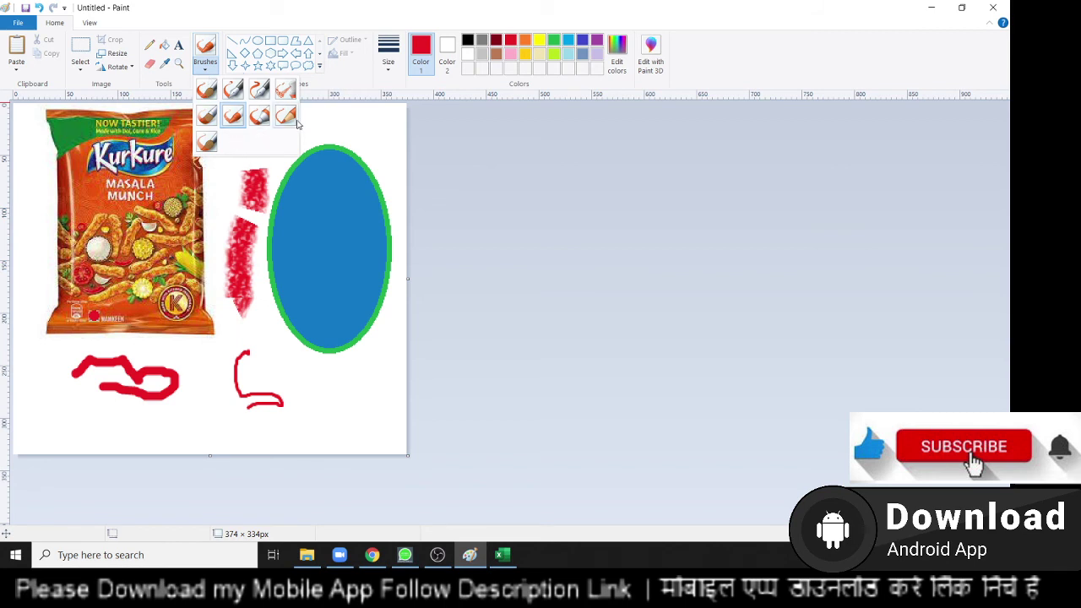
click(259, 115)
mouse_move(321, 374)
mouse_down()
mouse_move(362, 428)
mouse_move(385, 378)
mouse_up()
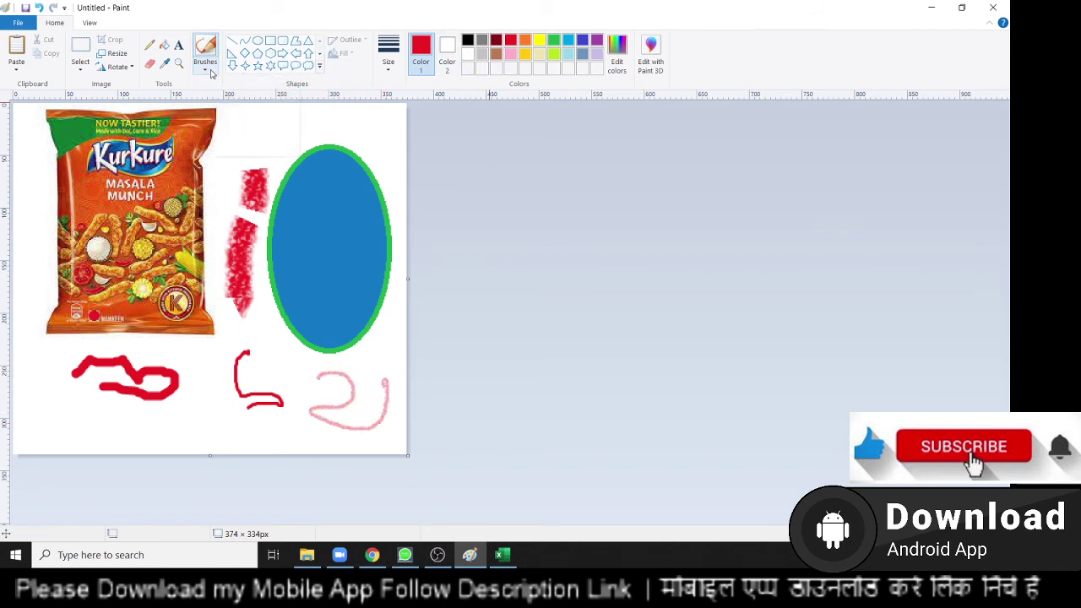
click(205, 67)
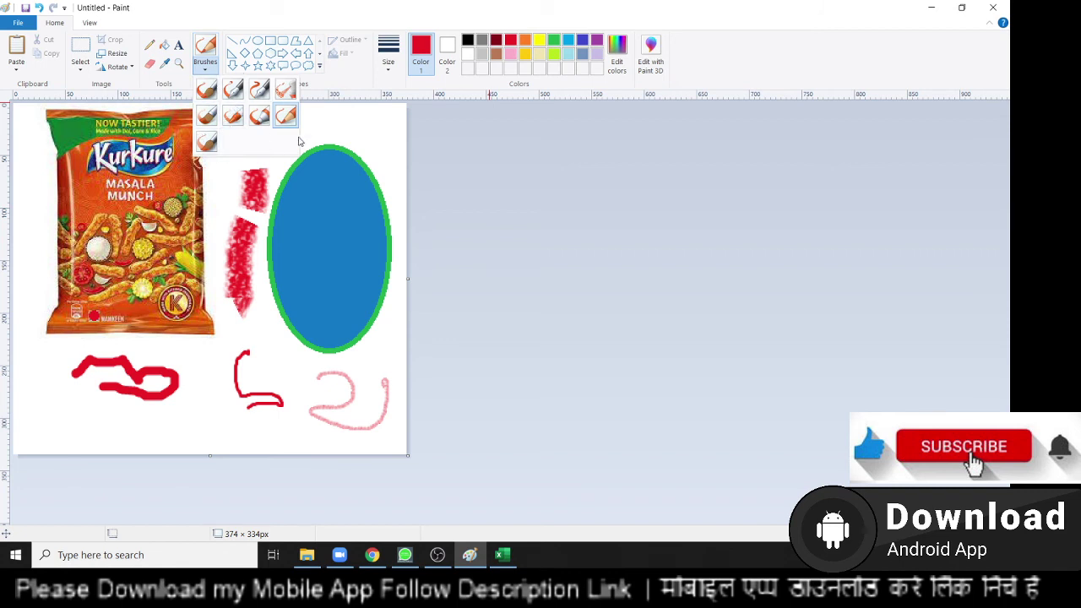
click(345, 91)
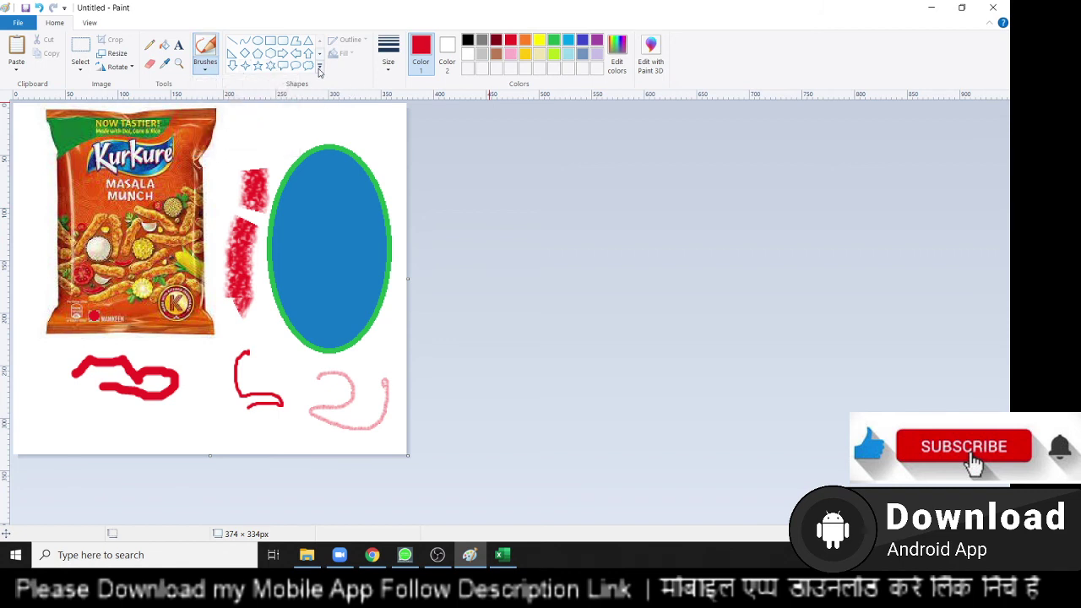
Step: Draw a red heart outline at the ellipse's top left
click(319, 72)
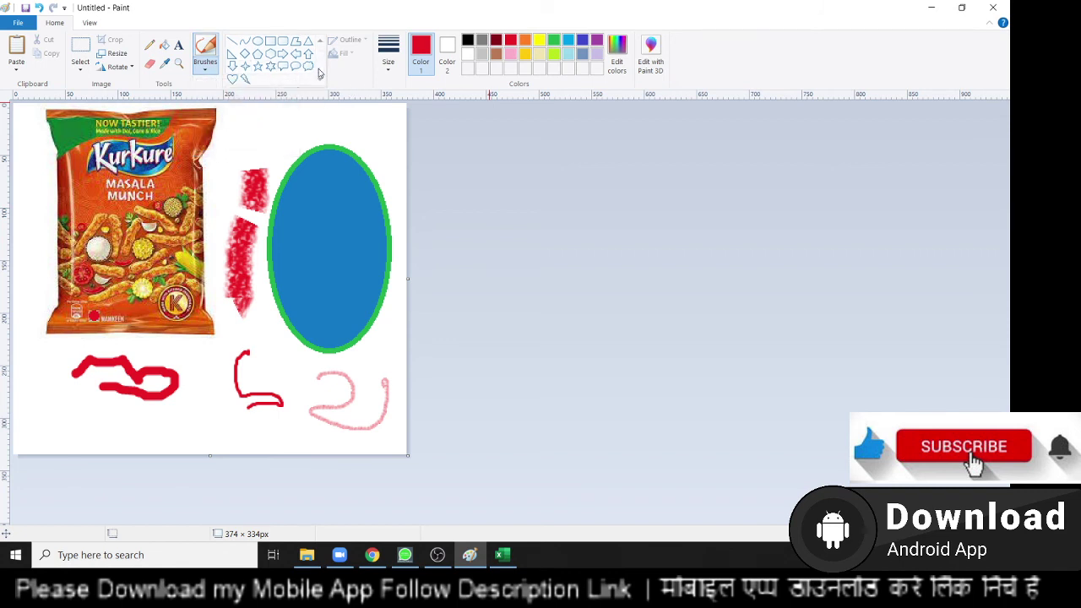
click(232, 79)
drag(234, 115, 303, 186)
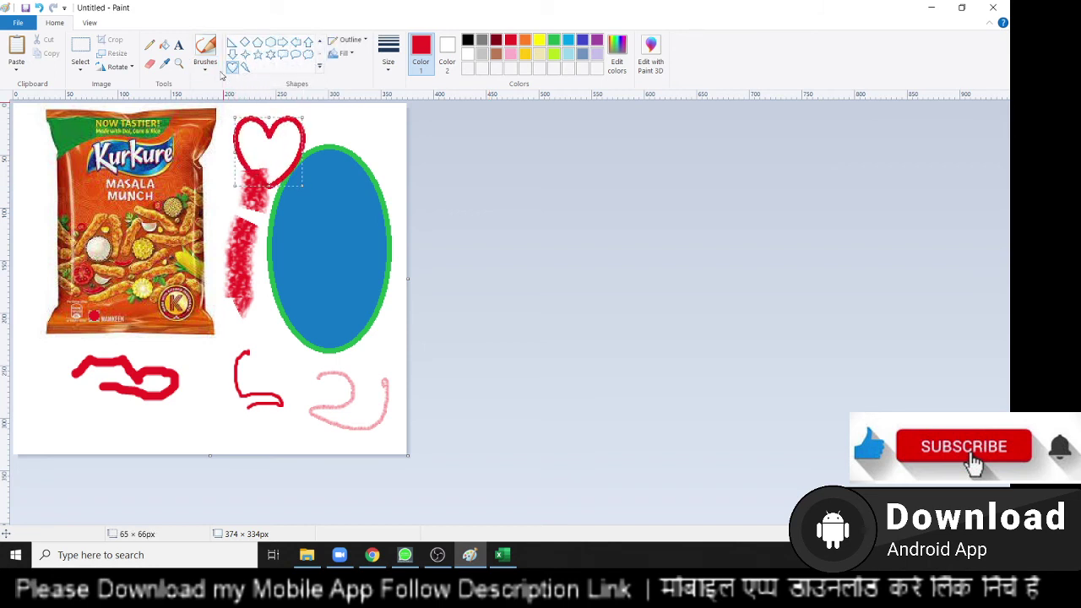
Step: Draw a red star, move it into the blue ellipse and fill it red, undoing the stray background fill
click(257, 54)
drag(231, 202, 329, 298)
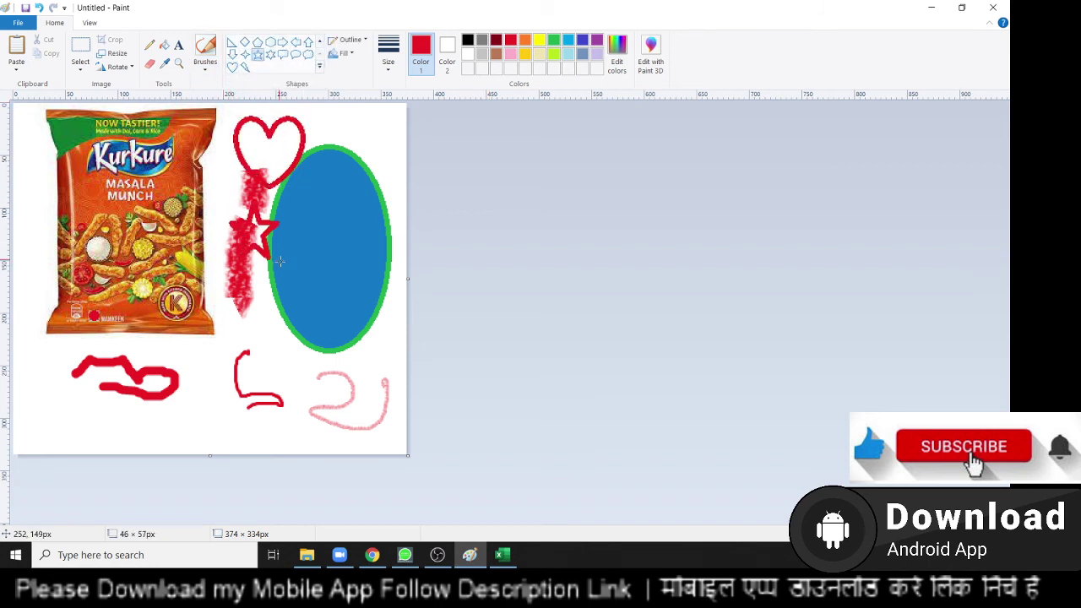
drag(290, 259, 346, 244)
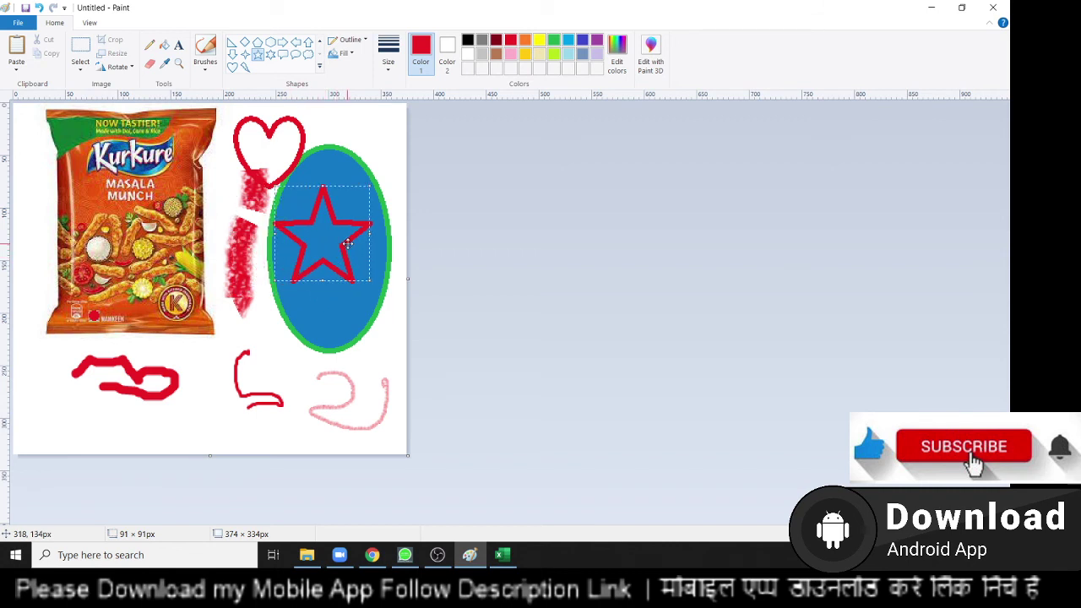
click(163, 43)
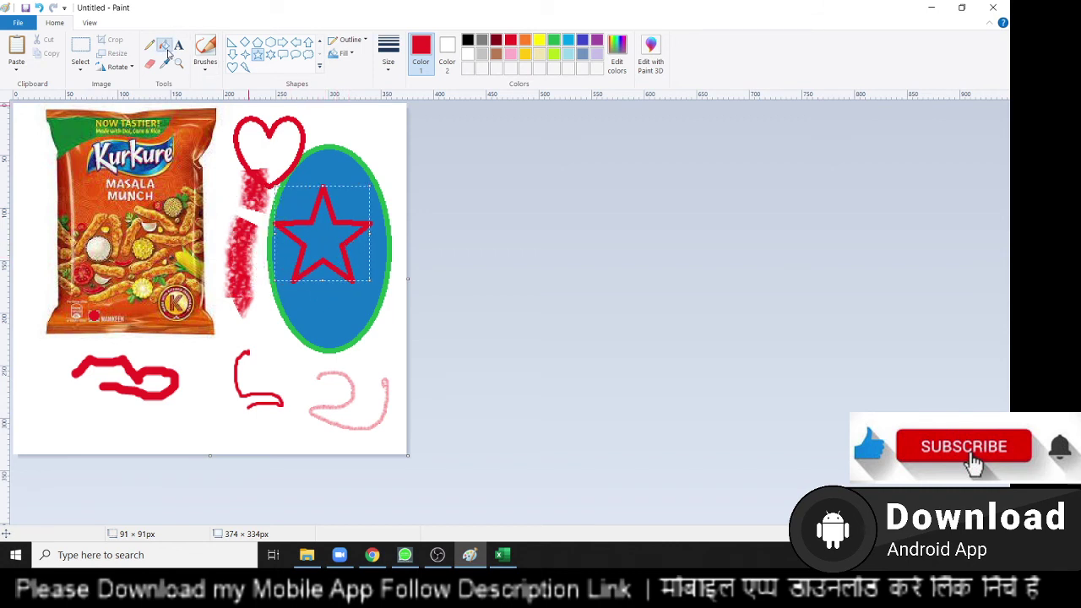
click(329, 234)
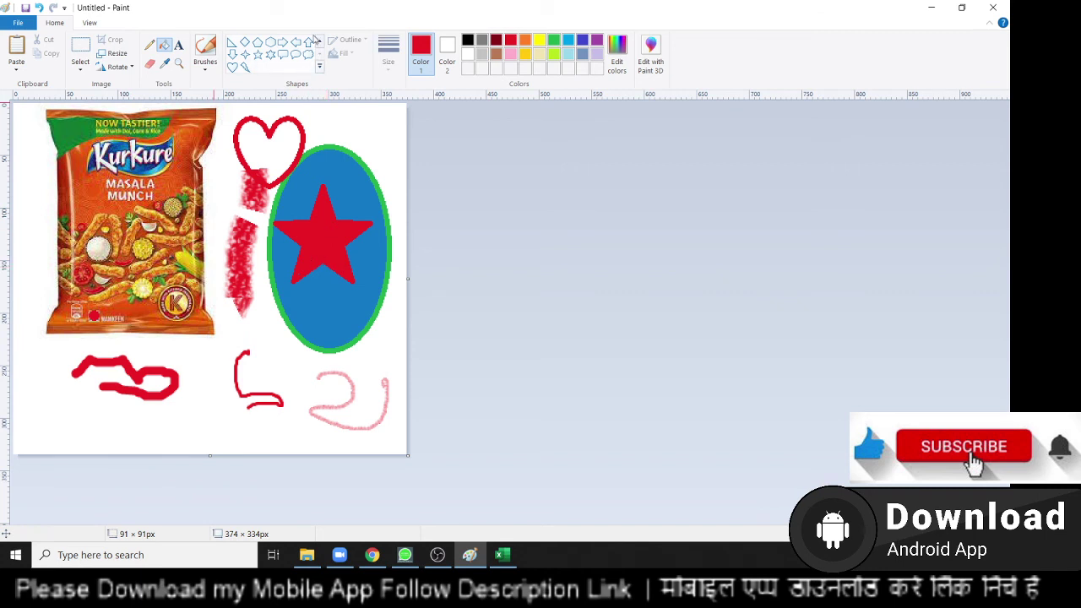
click(272, 305)
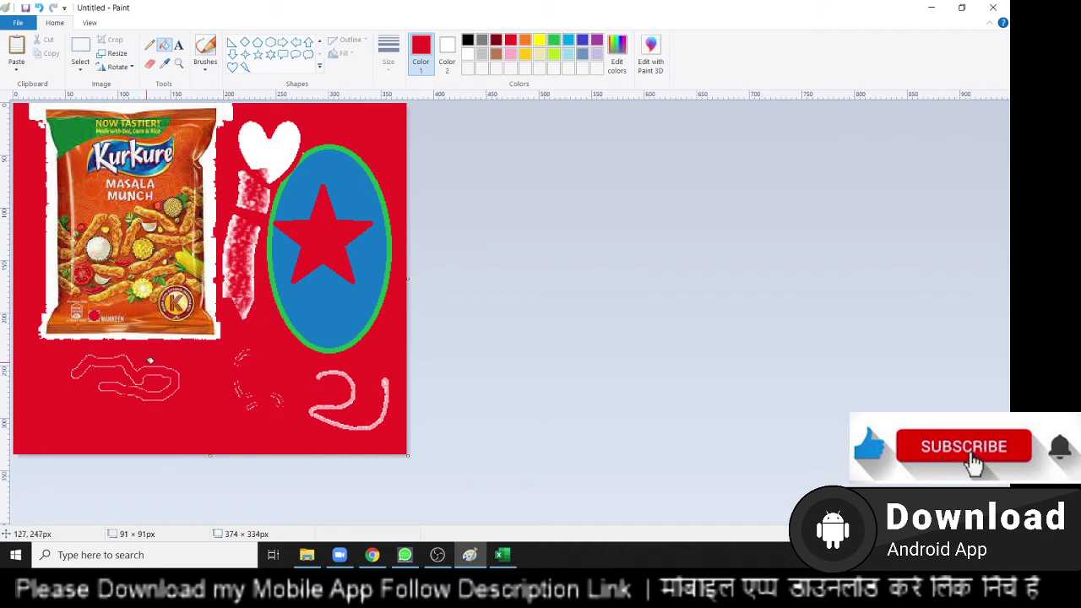
click(149, 45)
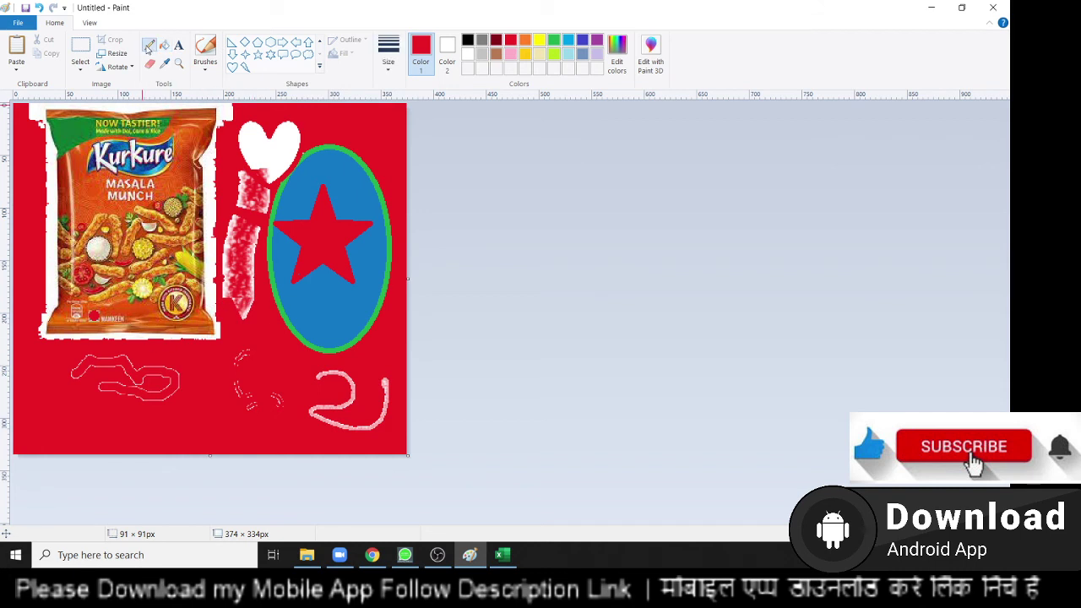
key(ctrl+z)
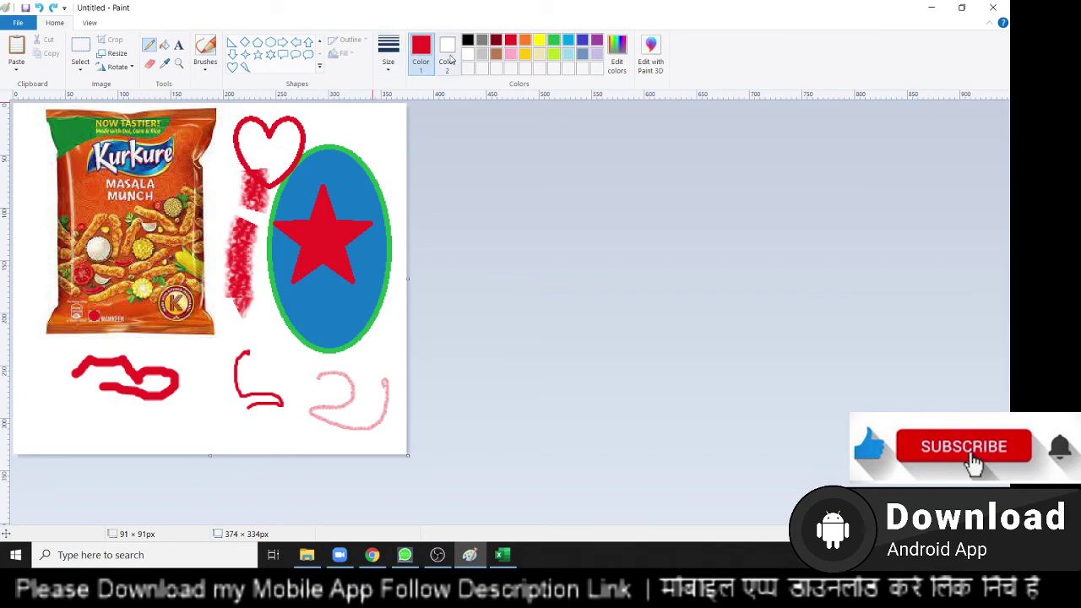
Step: Toggle the gridlines on and off and preview the picture full screen
click(87, 23)
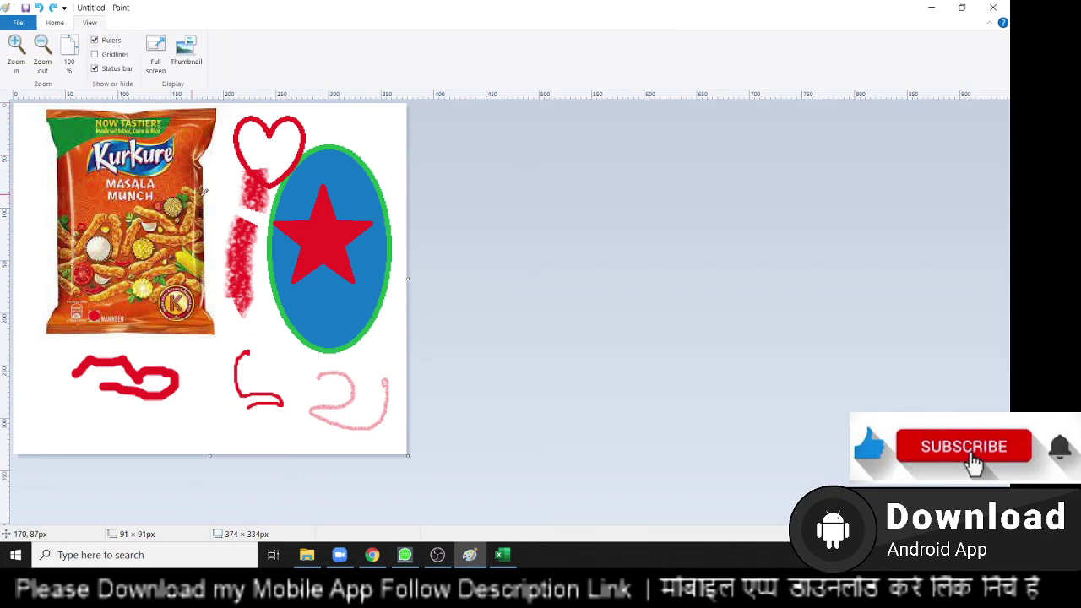
click(95, 54)
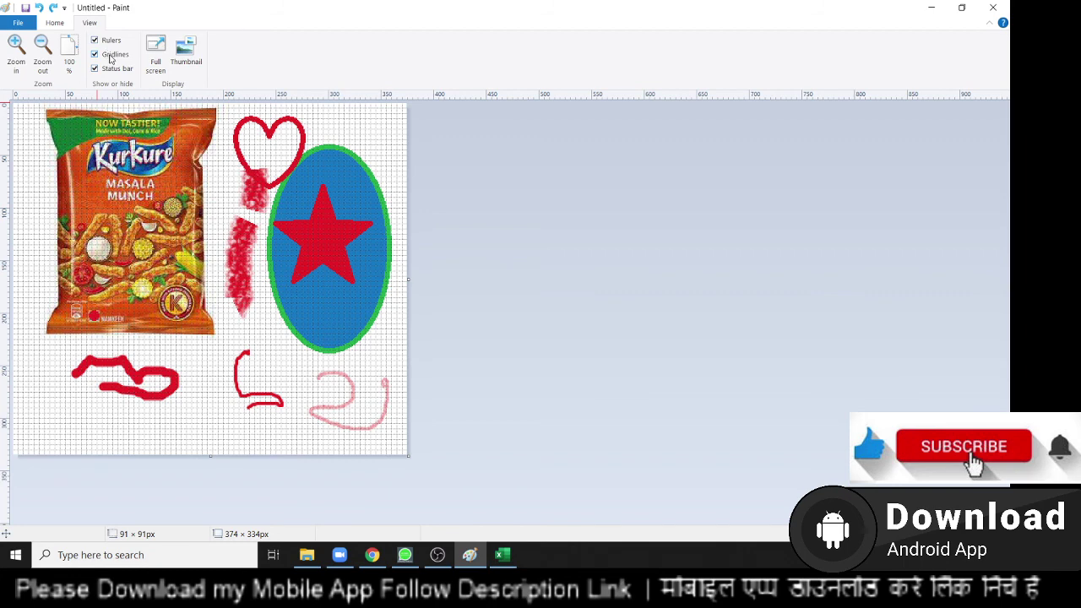
click(109, 55)
click(159, 58)
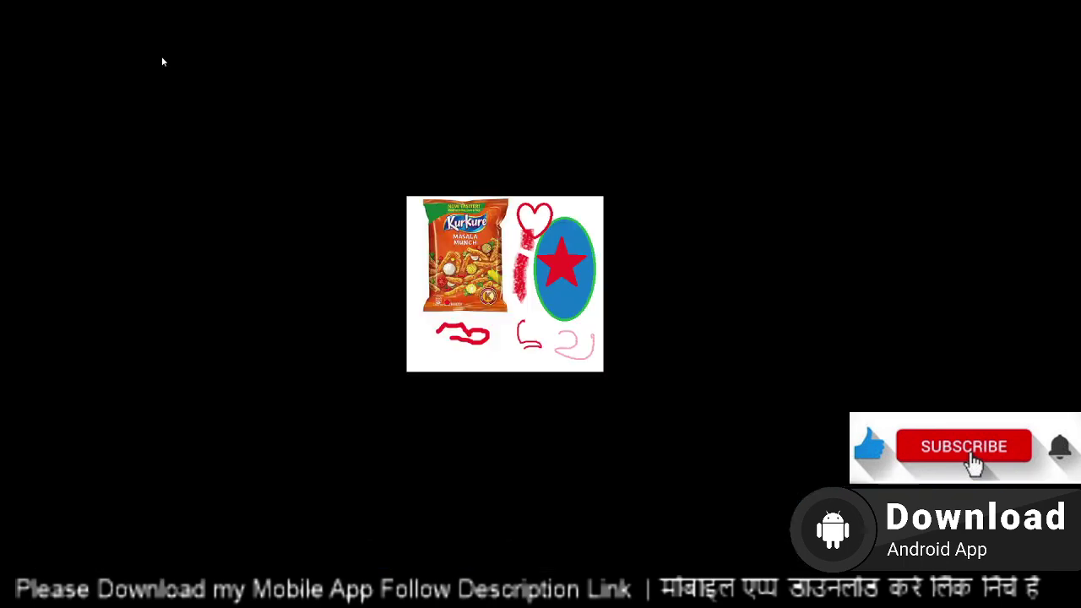
click(608, 356)
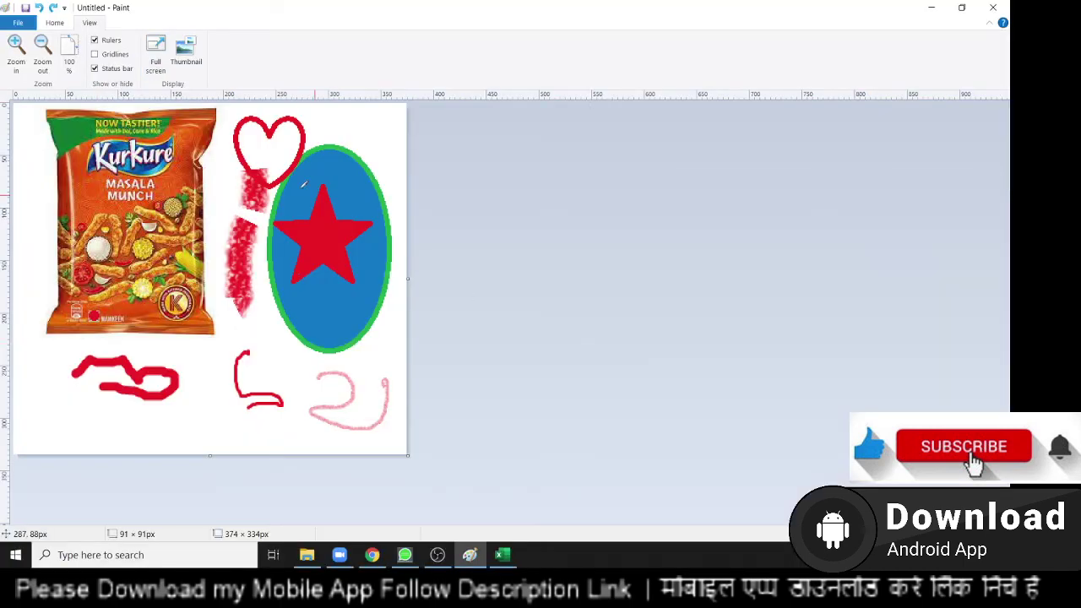
Step: Open and close the thumbnail preview, then show the Windows desktop
click(193, 62)
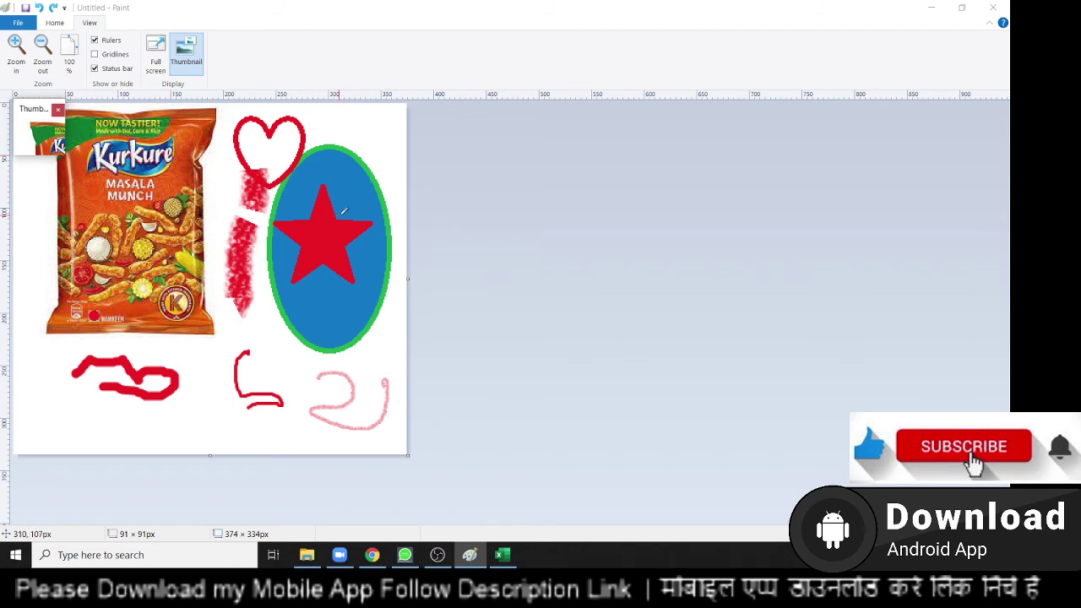
click(58, 110)
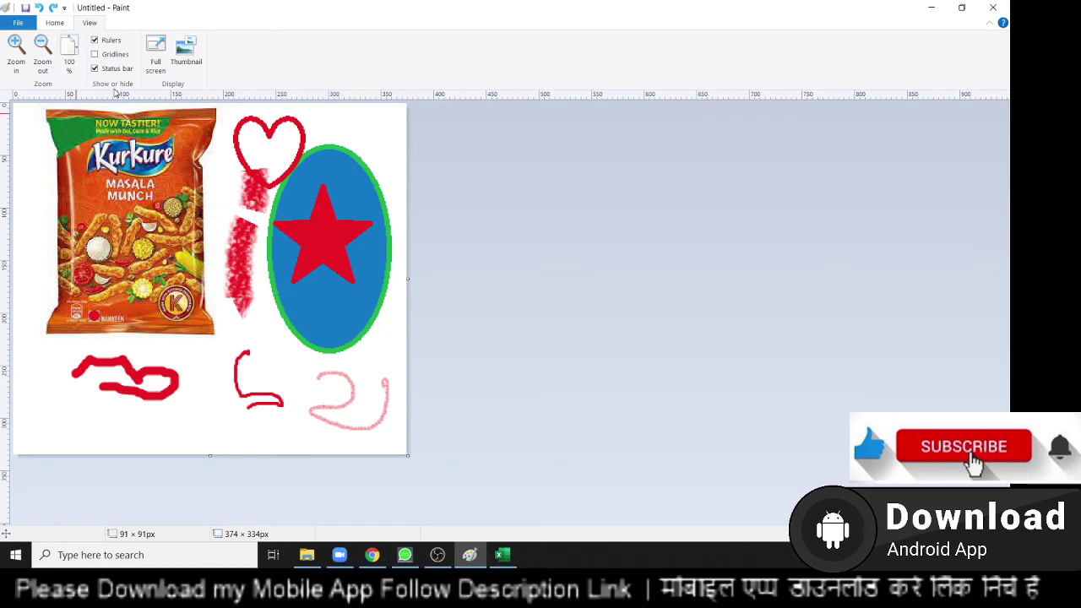
key(super+d)
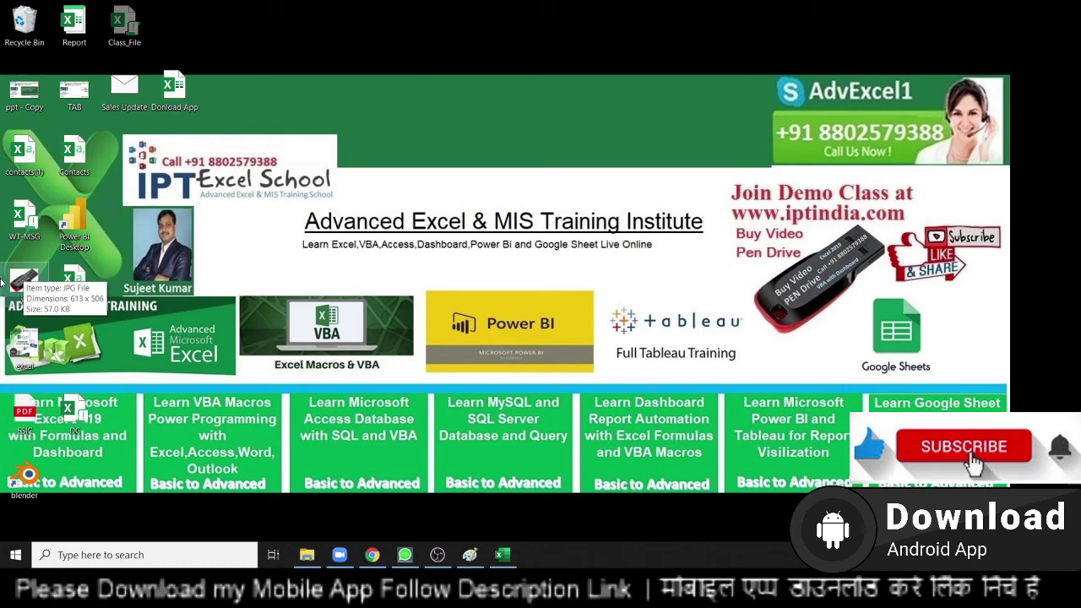
Step: Return to Paint and move the thumbnail preview over the star
key(alt+Tab)
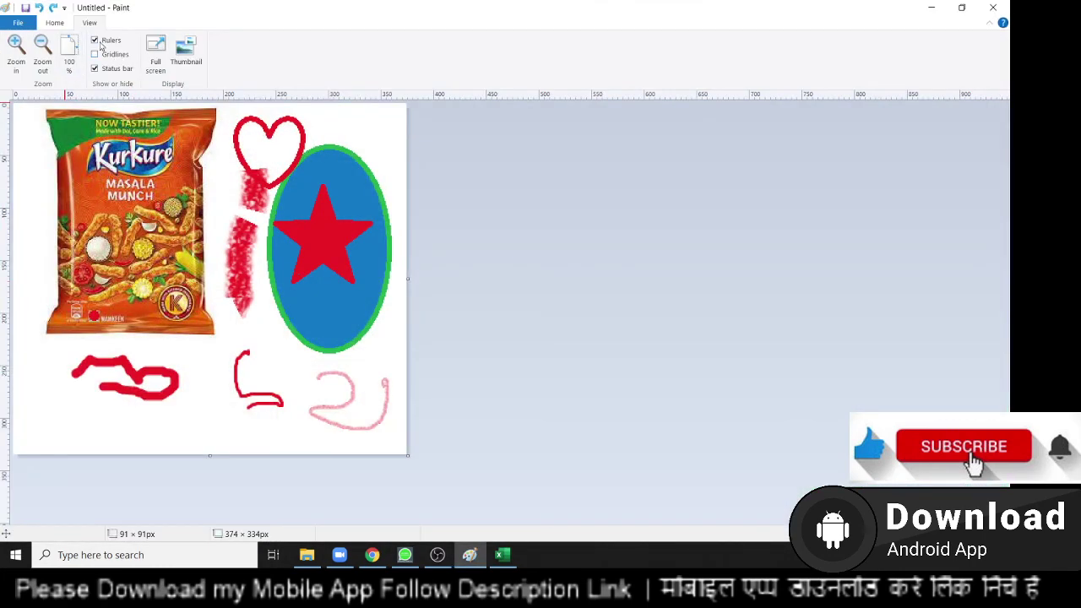
click(190, 54)
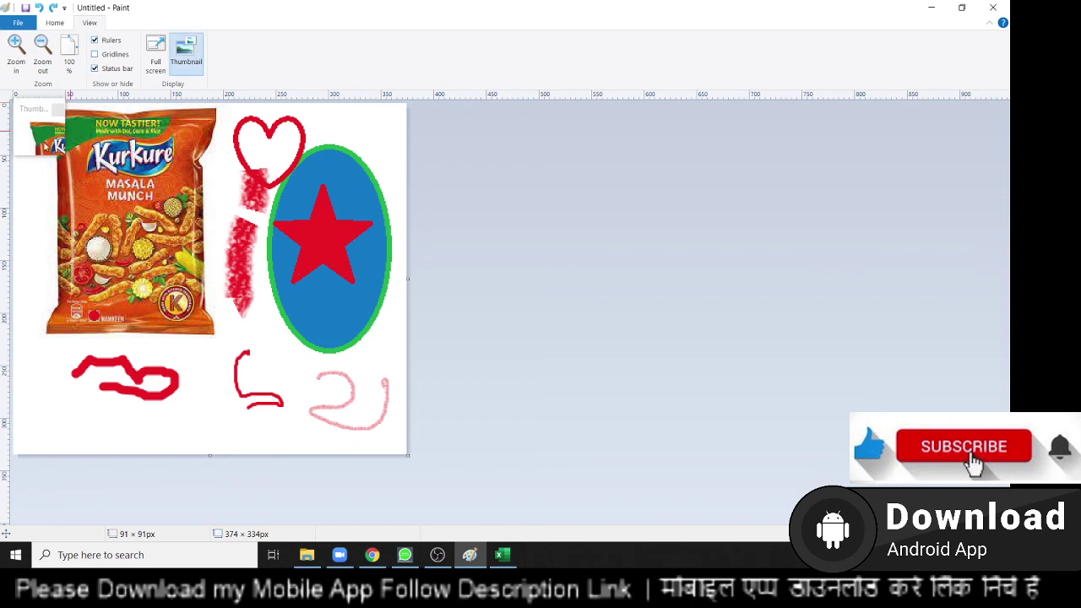
drag(37, 110, 317, 231)
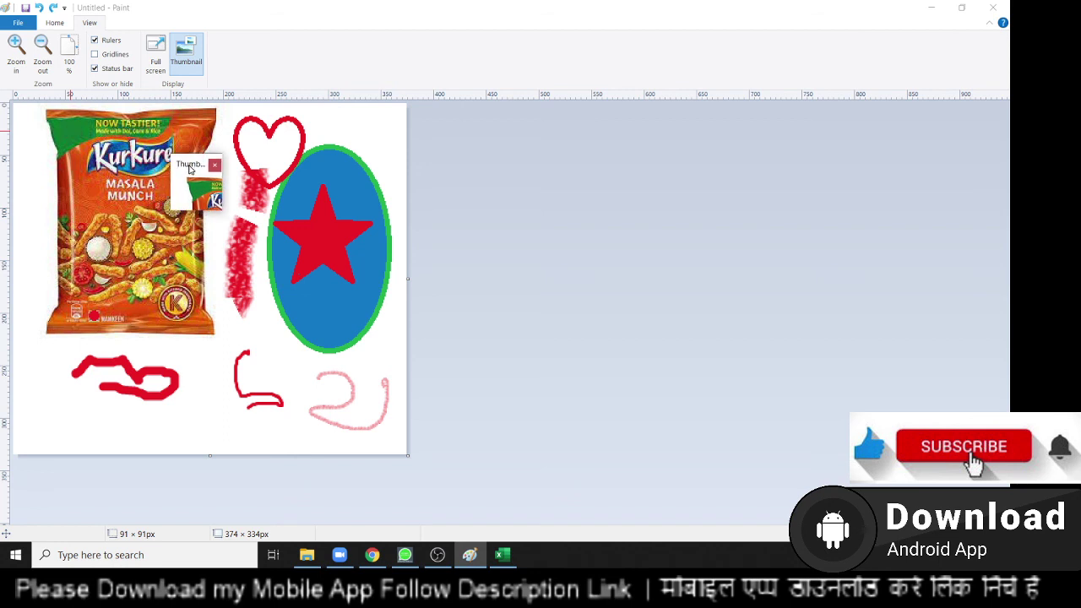
click(267, 338)
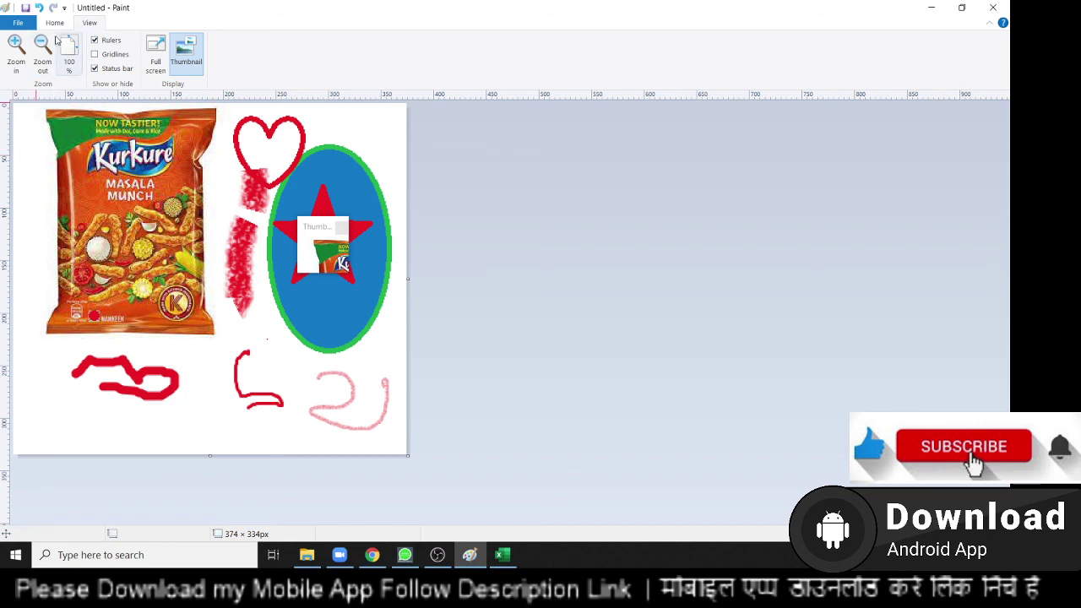
Step: Select a 170×77 px rectangle over the top of the Kurkure packet, leaving the thumbnail closed
click(54, 24)
click(81, 49)
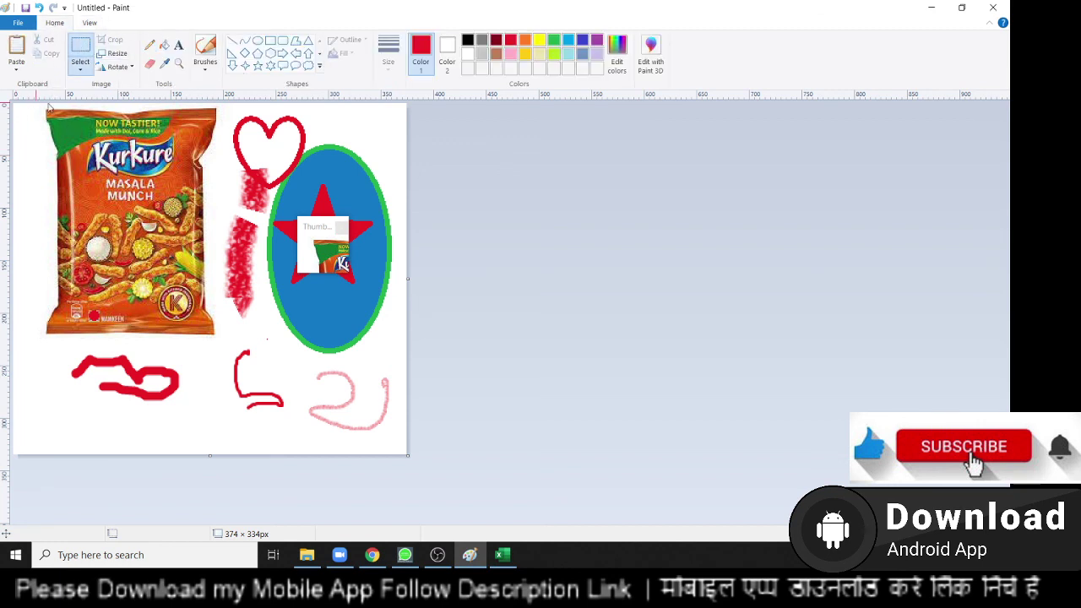
mouse_move(39, 108)
mouse_down()
mouse_move(204, 241)
mouse_move(217, 187)
mouse_up()
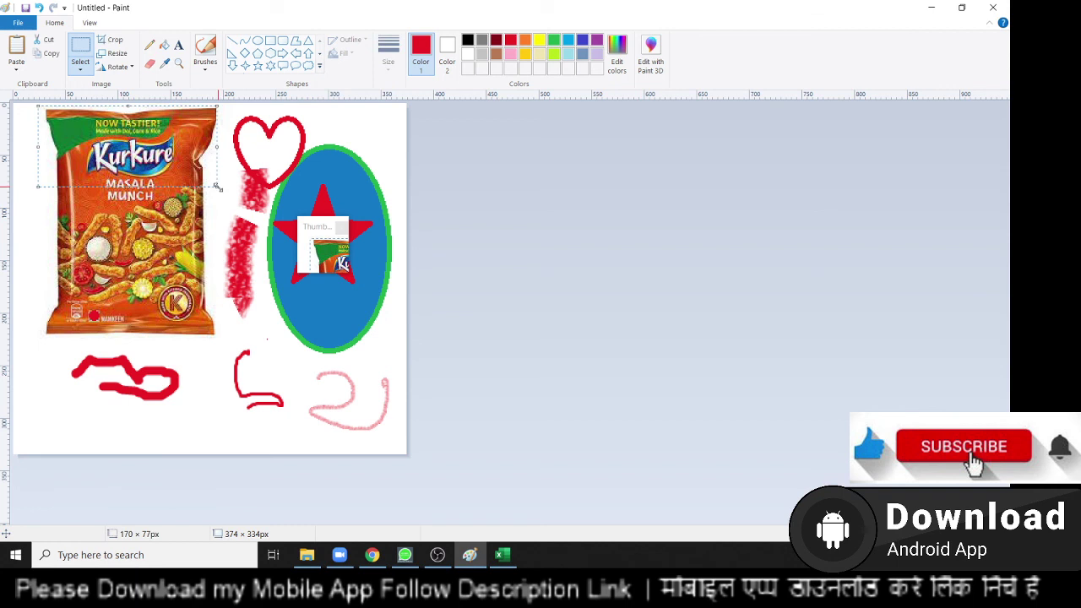
click(90, 23)
click(187, 58)
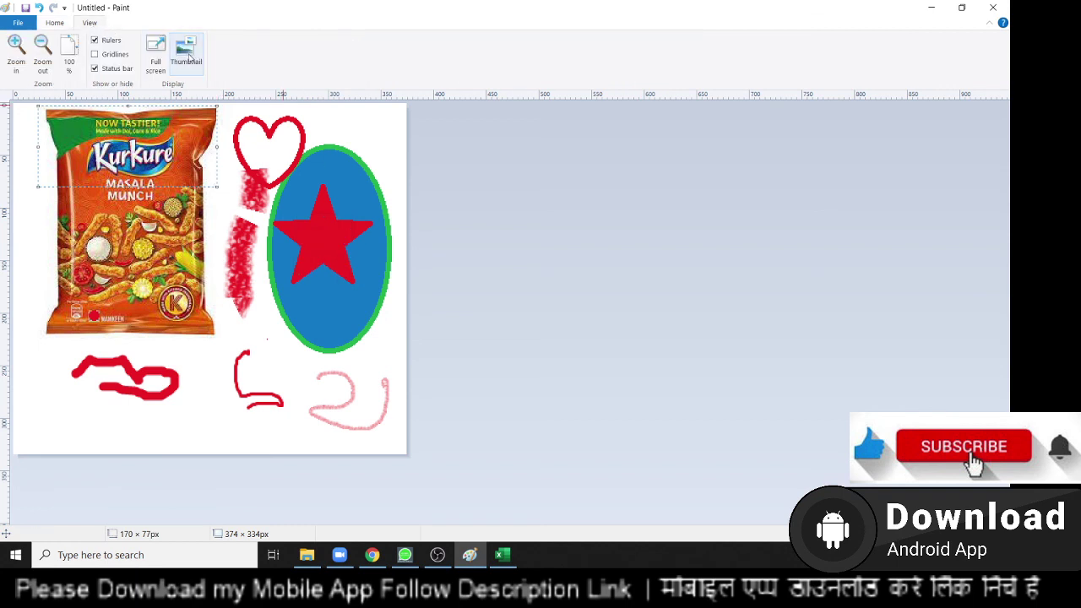
click(189, 57)
click(189, 57)
click(54, 23)
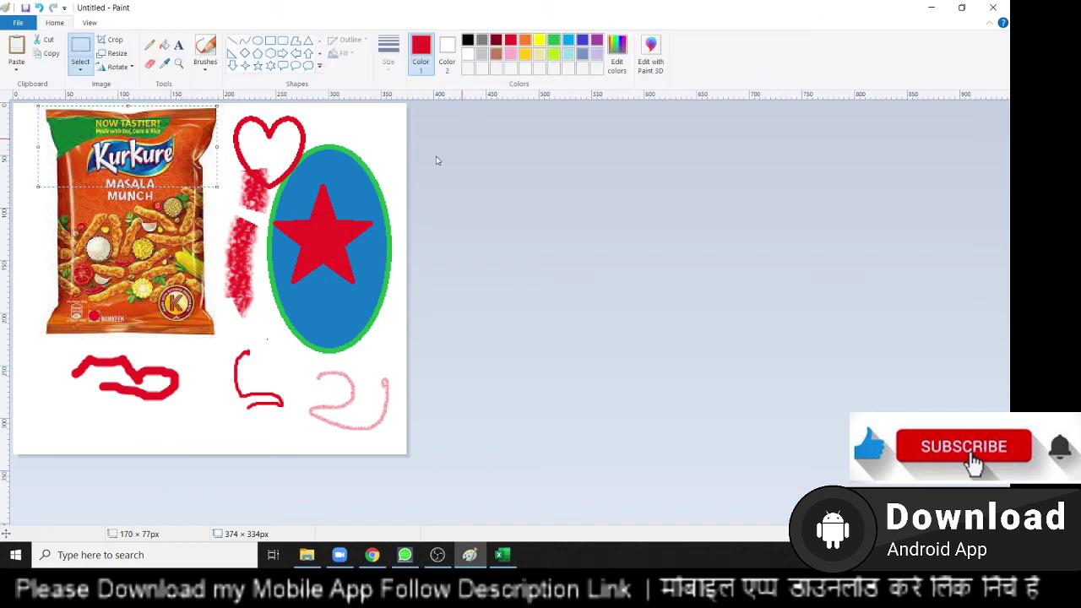
Step: Open the drawing in Paint 3D without saving, clear its canvas, then switch to Chrome's kurkure results
click(659, 73)
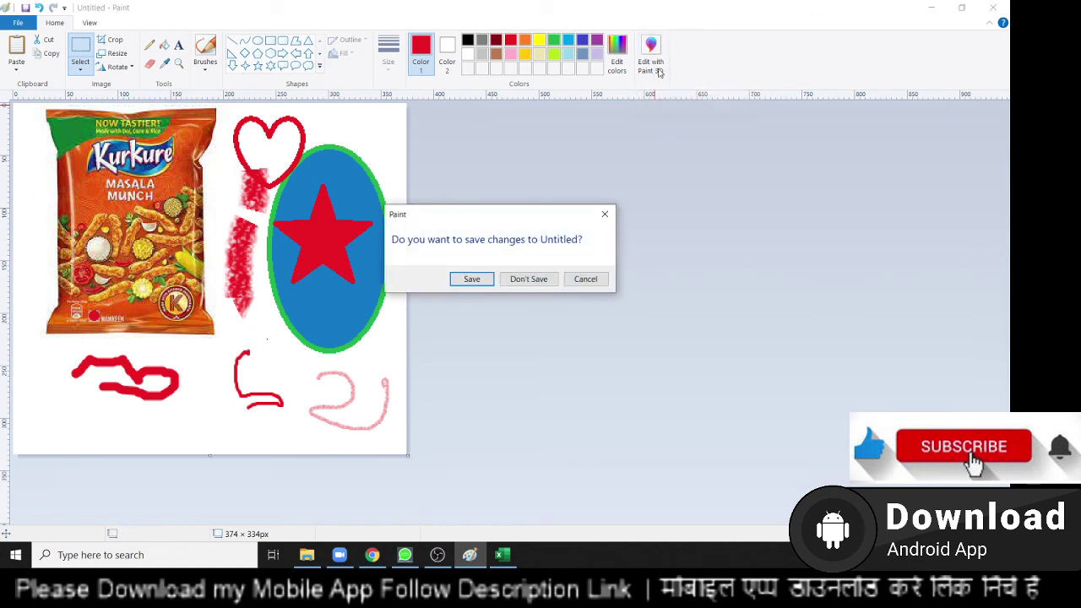
click(513, 283)
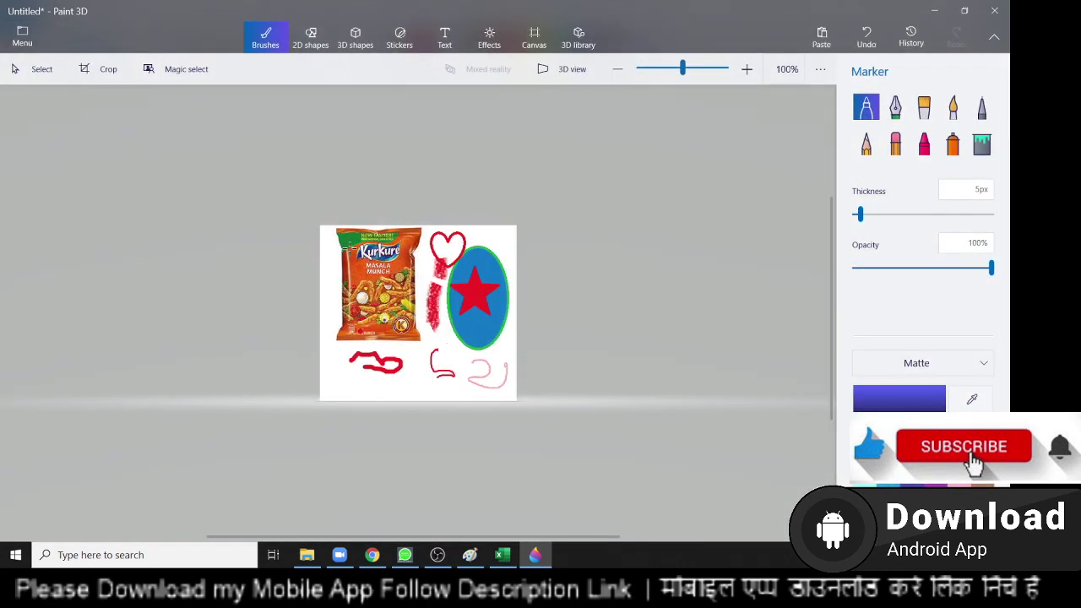
key(ctrl+a)
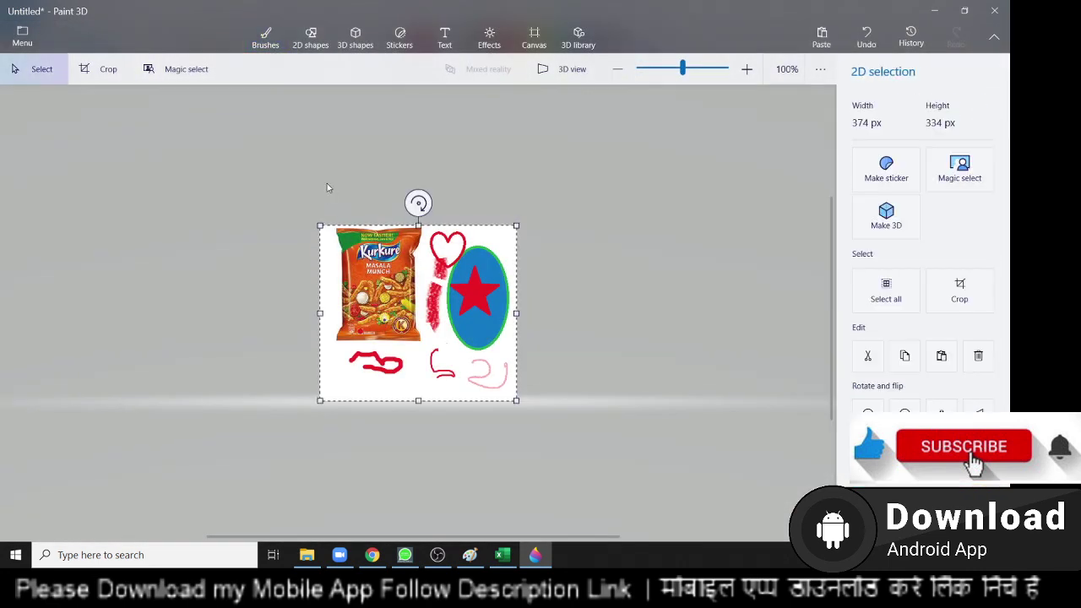
key(Delete)
key(alt+Tab)
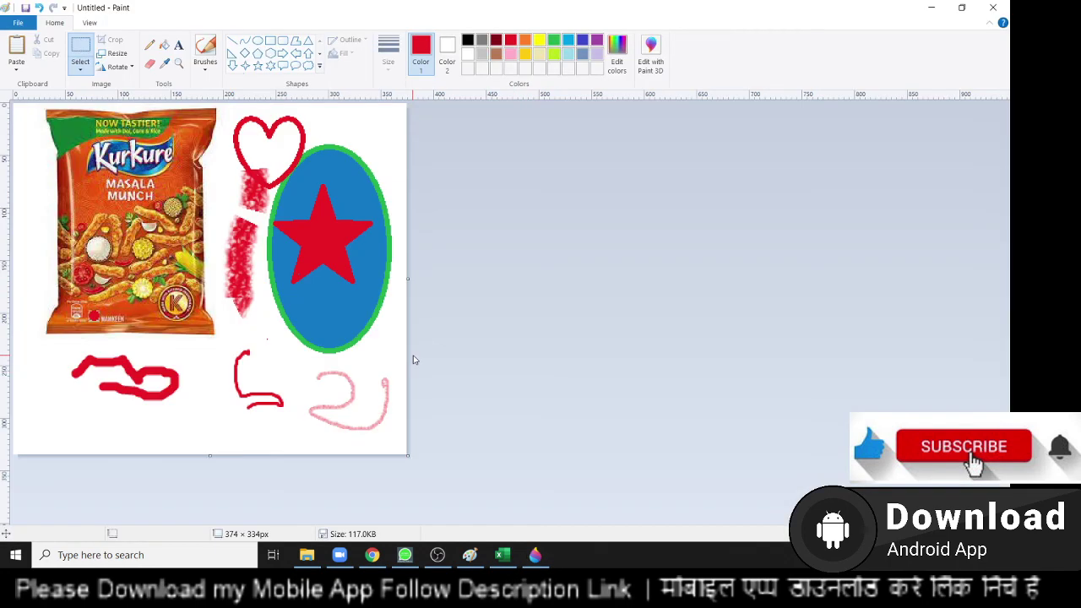
key(alt+Tab)
key(alt+Tab)
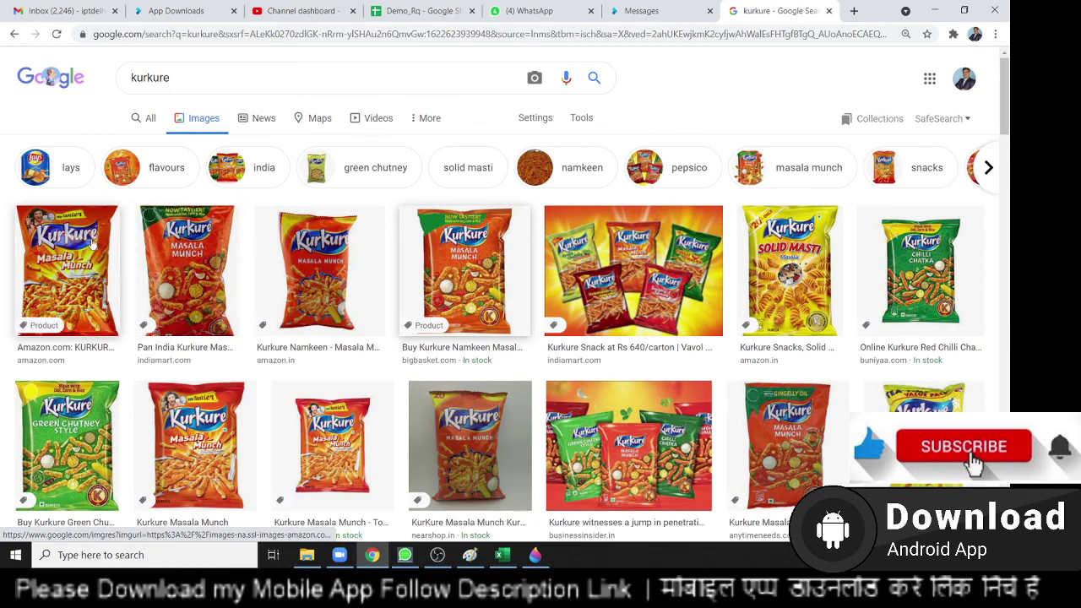
Step: Copy the first Kurkure packet image from Google Images and switch back to Paint 3D
right_click(92, 239)
click(173, 392)
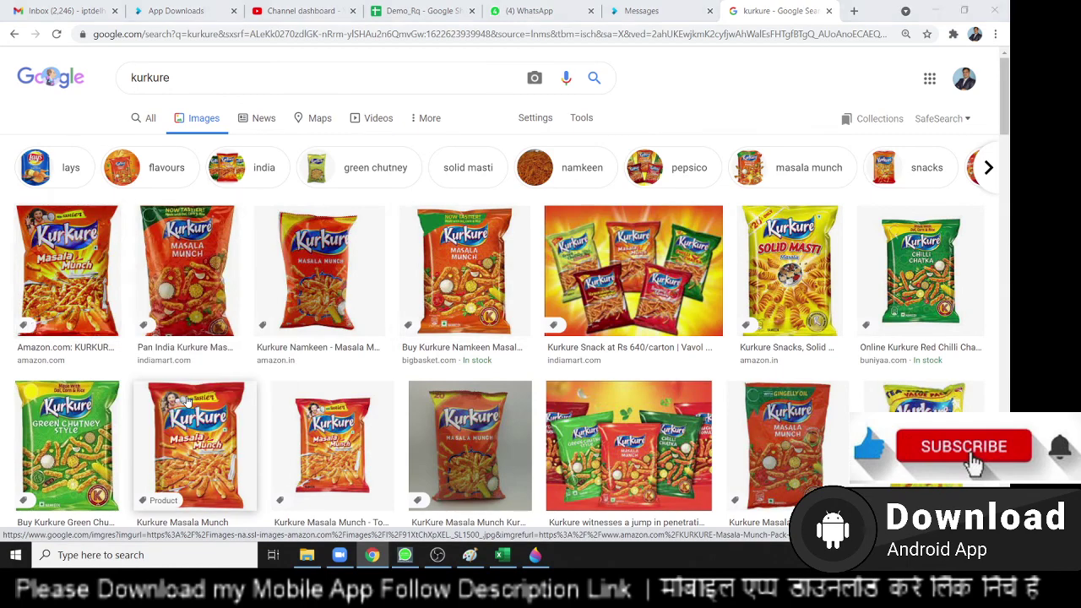
key(alt+Tab)
key(alt+Tab)
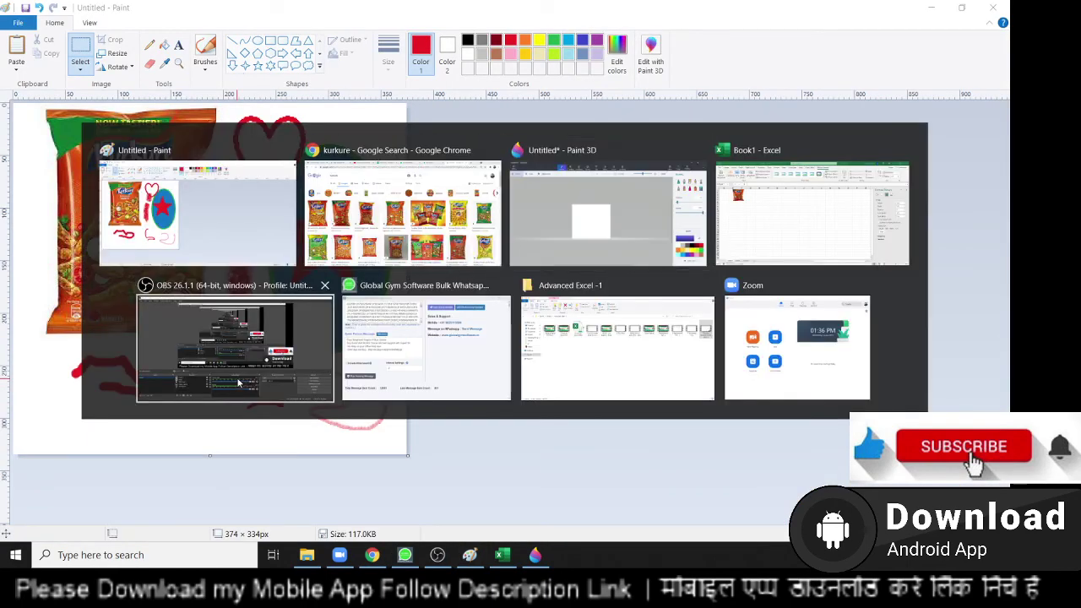
key(Tab)
Step: Paste the Kurkure packet, stretch it to about 358×337 px filling the canvas, and tilt it slightly
key(ctrl+v)
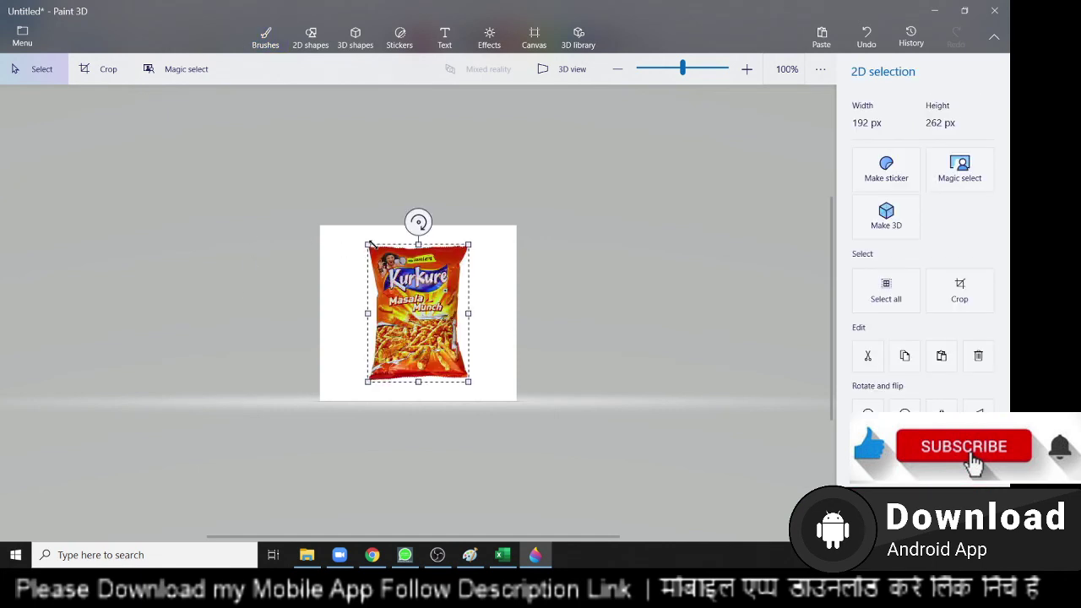
drag(367, 244, 324, 229)
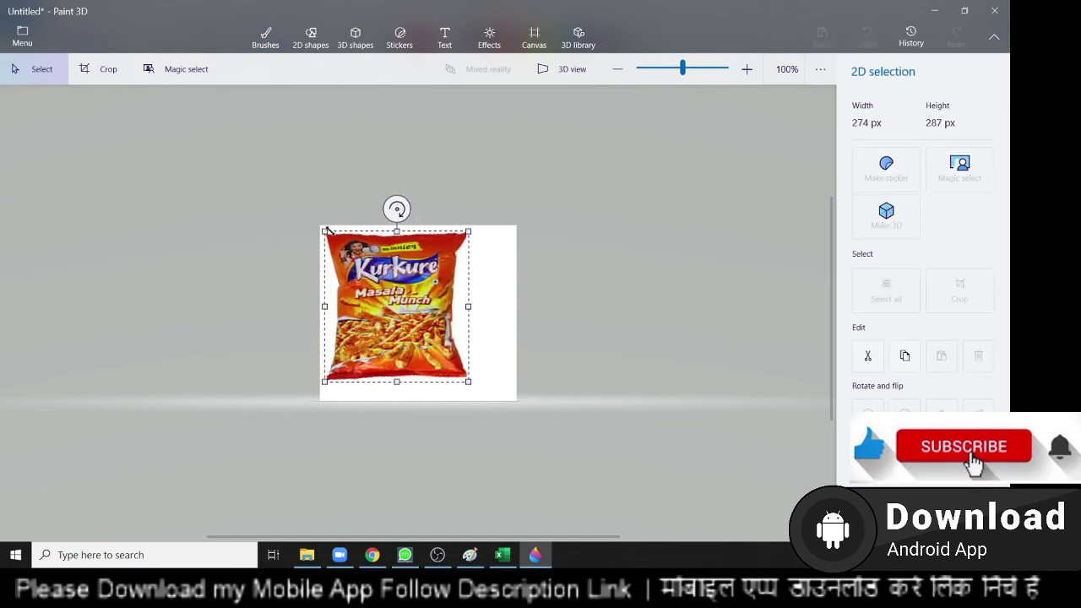
drag(463, 232, 515, 229)
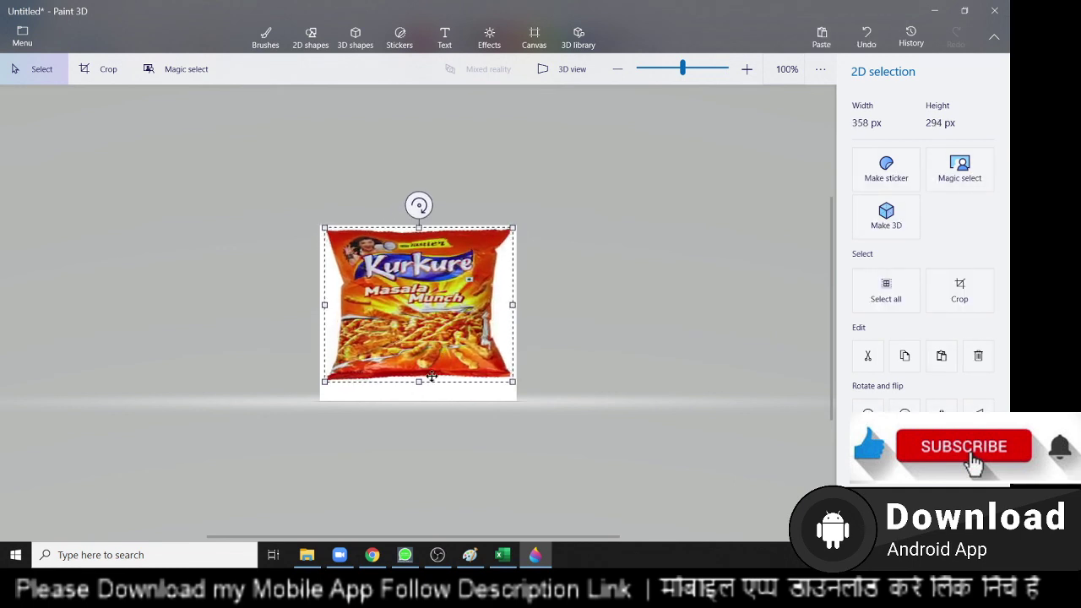
drag(418, 381, 418, 405)
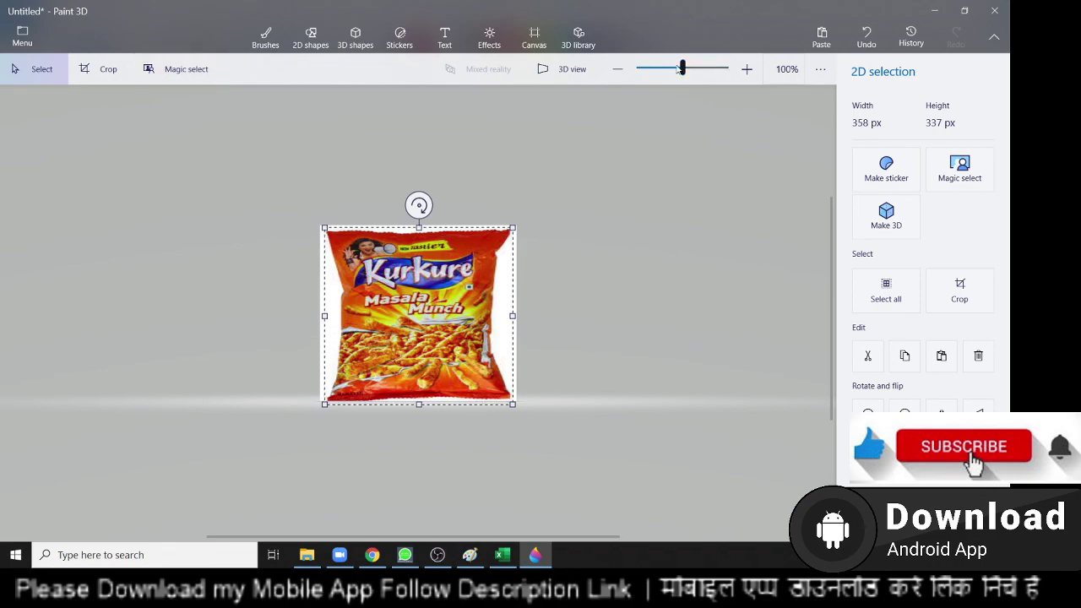
mouse_move(682, 68)
mouse_down()
mouse_move(698, 72)
mouse_move(675, 76)
mouse_up()
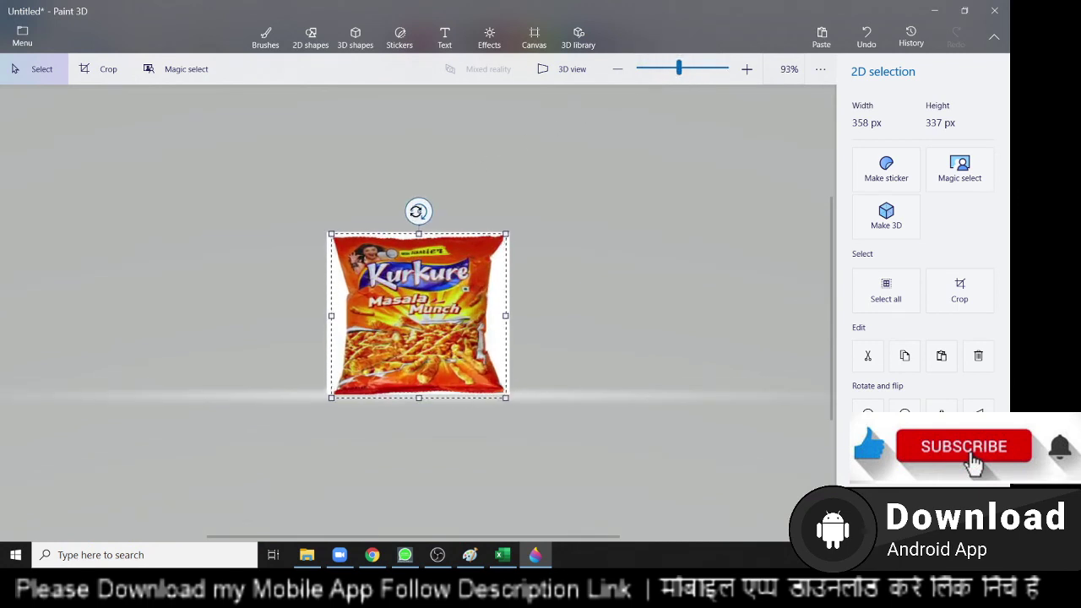
mouse_move(419, 211)
mouse_down()
mouse_move(490, 239)
mouse_move(512, 270)
mouse_move(518, 345)
mouse_move(455, 414)
mouse_move(521, 252)
mouse_move(422, 194)
mouse_move(394, 153)
mouse_move(515, 274)
mouse_move(313, 309)
mouse_move(381, 217)
mouse_move(415, 281)
mouse_move(404, 286)
mouse_move(424, 287)
mouse_move(412, 269)
mouse_up()
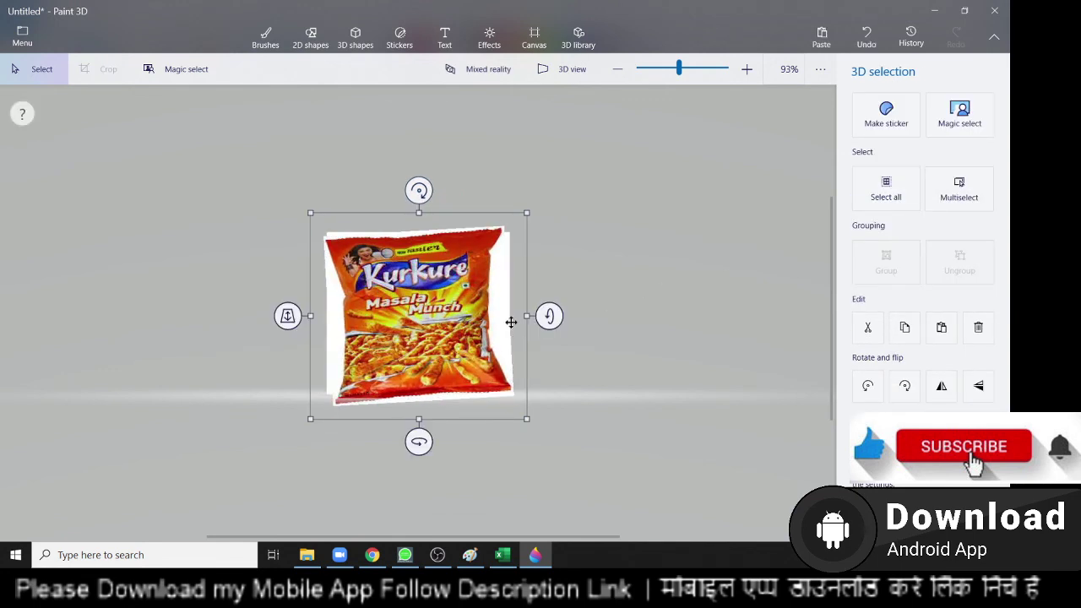
mouse_move(552, 315)
mouse_down()
mouse_move(548, 236)
mouse_move(549, 316)
mouse_up()
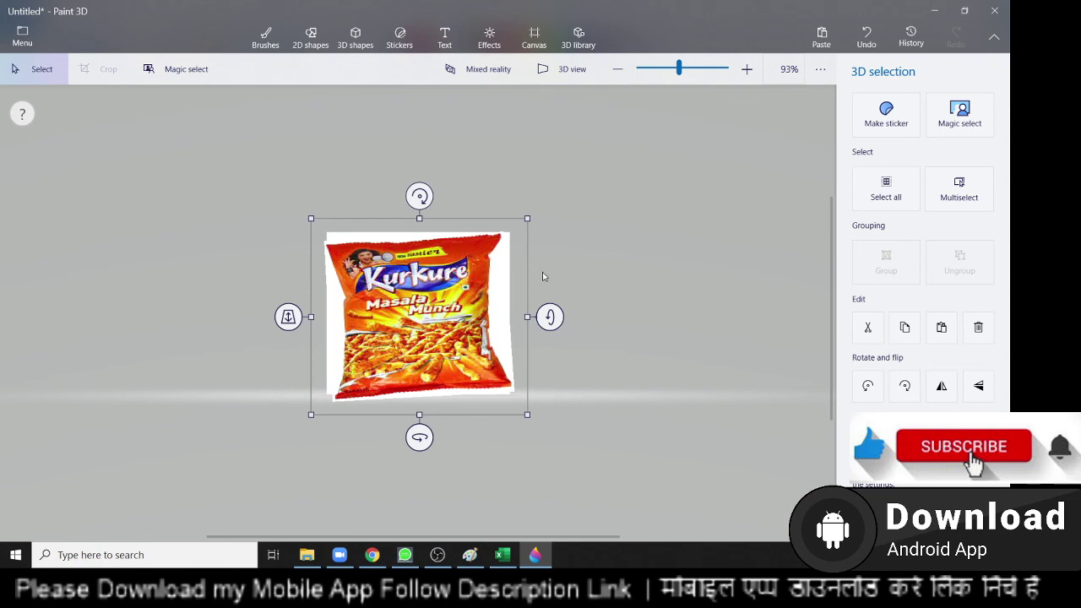
Step: Deselect the bag, close Paint 3D with Don't save, then close classic Paint
key(b)
click(1003, 11)
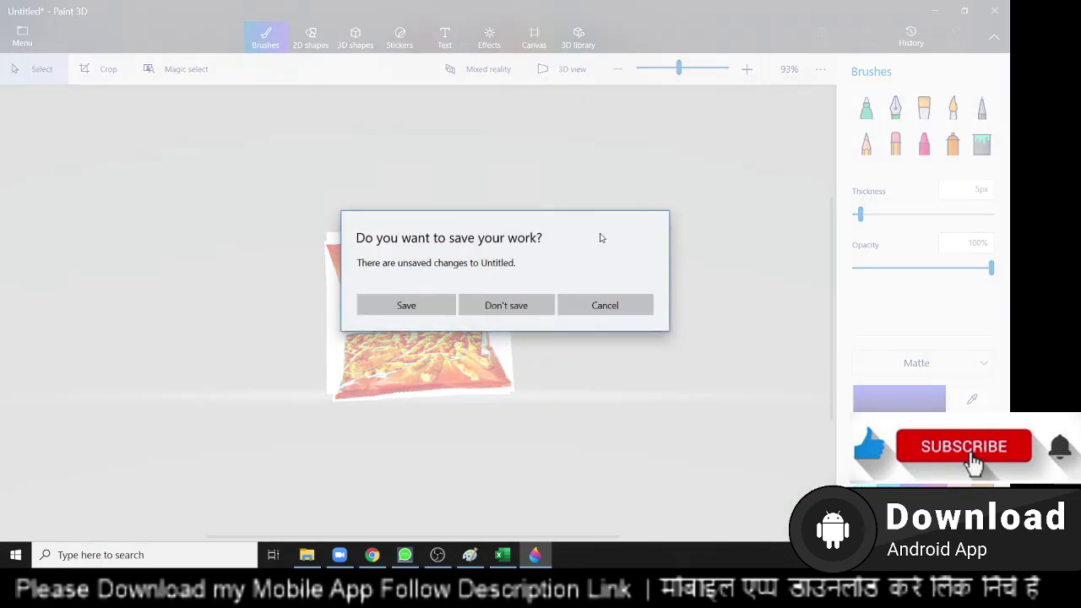
click(523, 312)
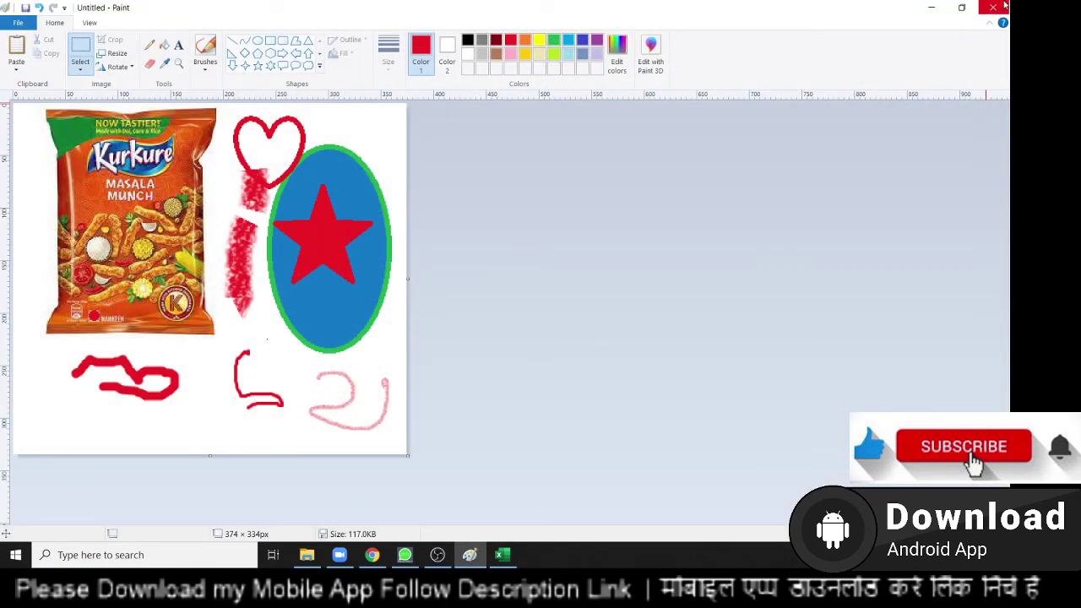
click(1003, 7)
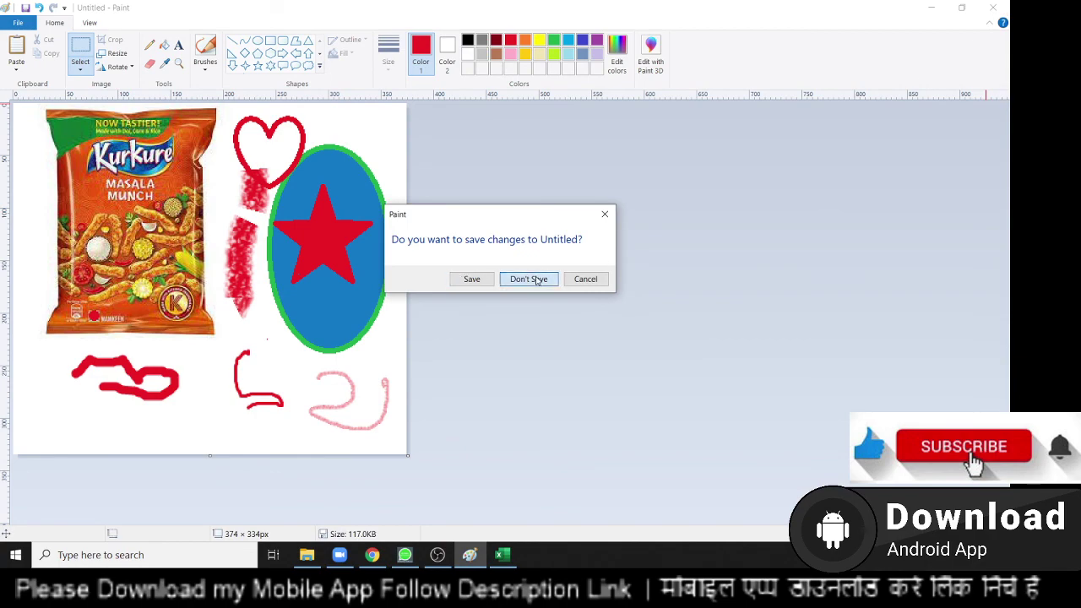